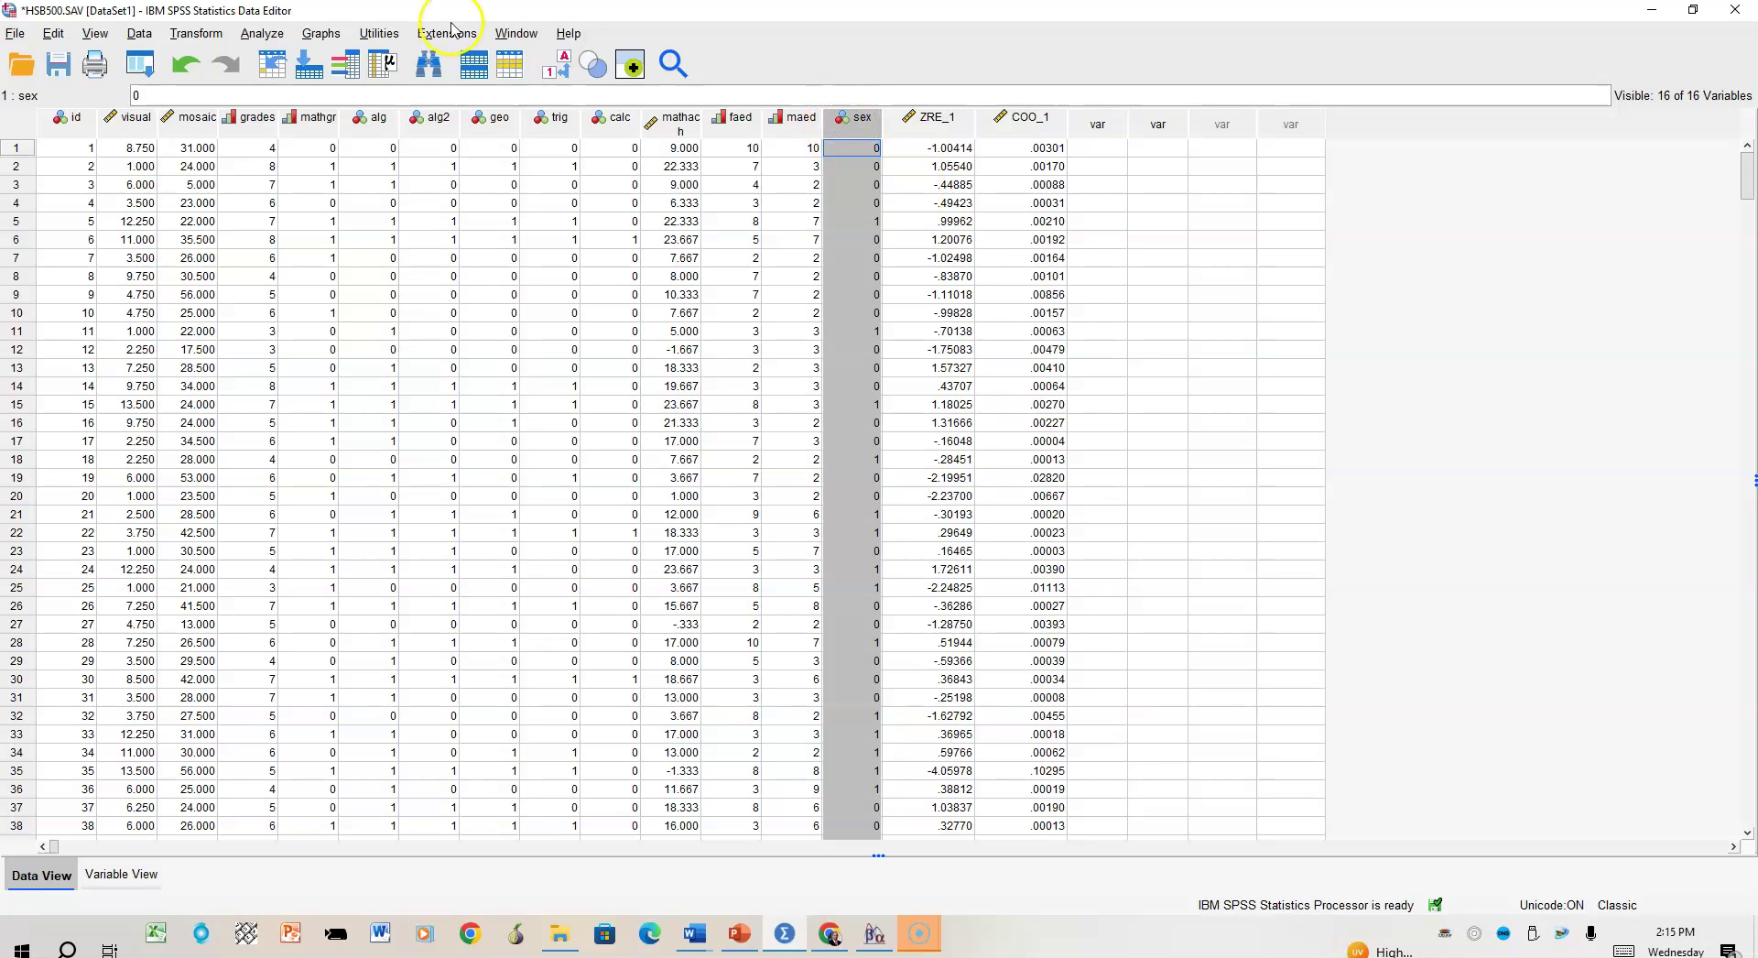
# Step: Start a binary logistic regression, reset its previous settings, and assign calc as the dependent variable
pyautogui.click(266, 35)
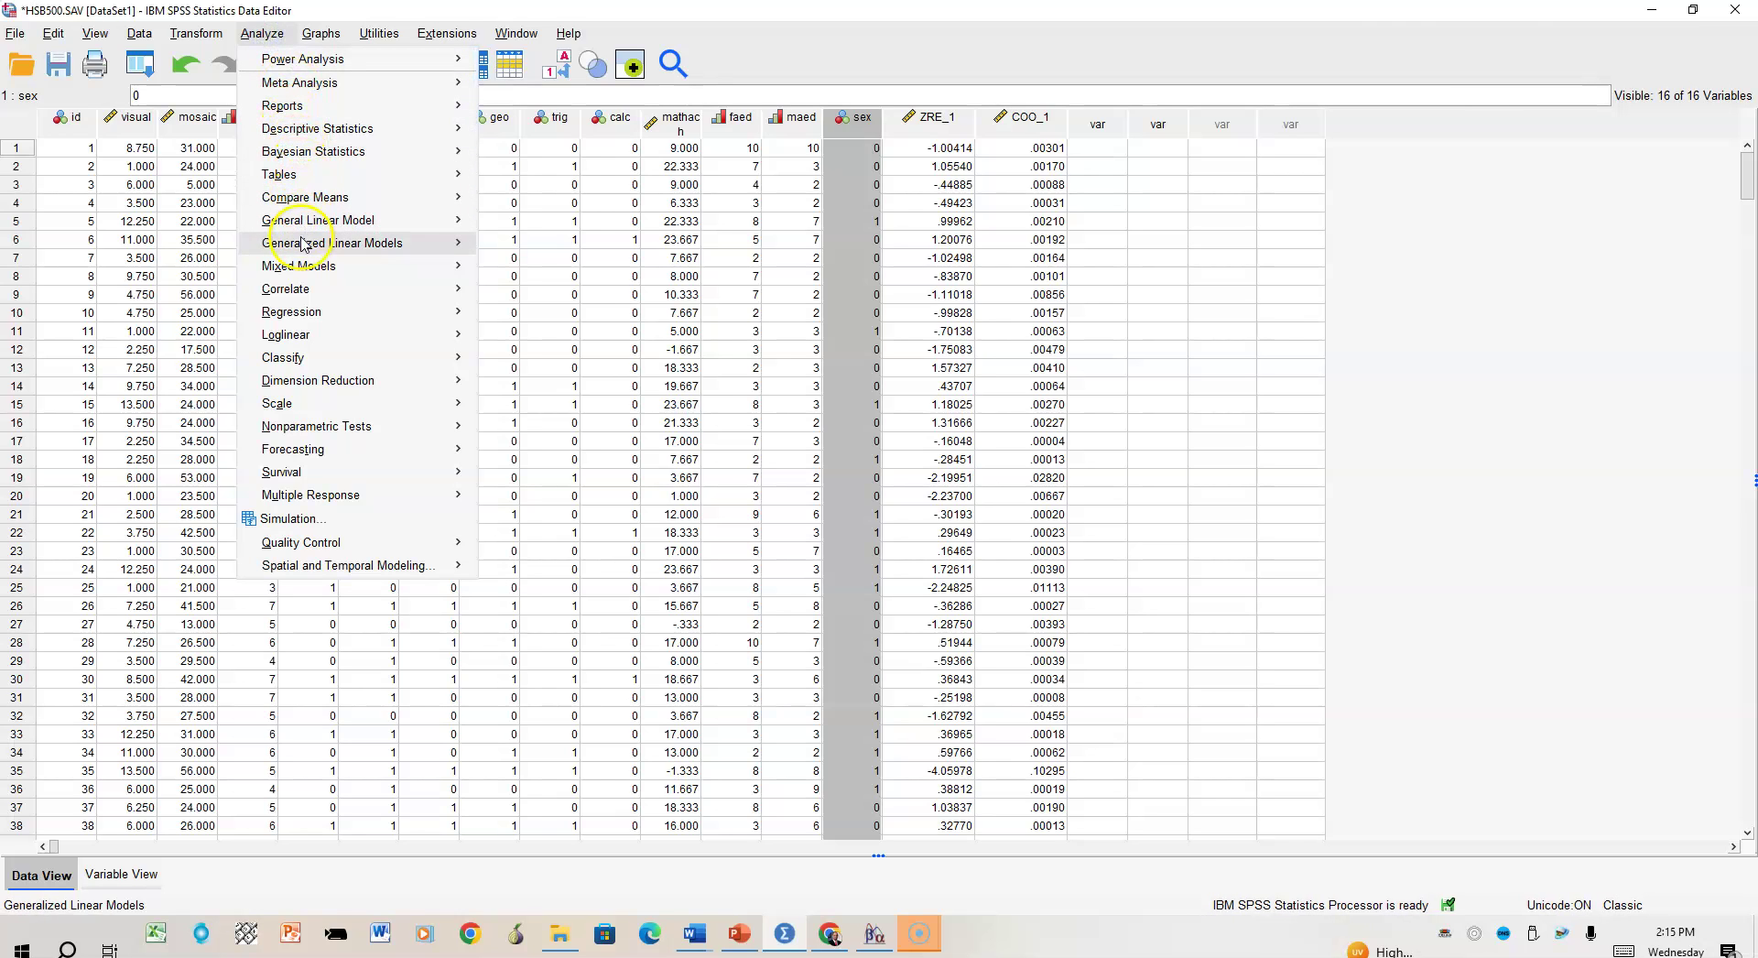
pyautogui.moveTo(421, 316)
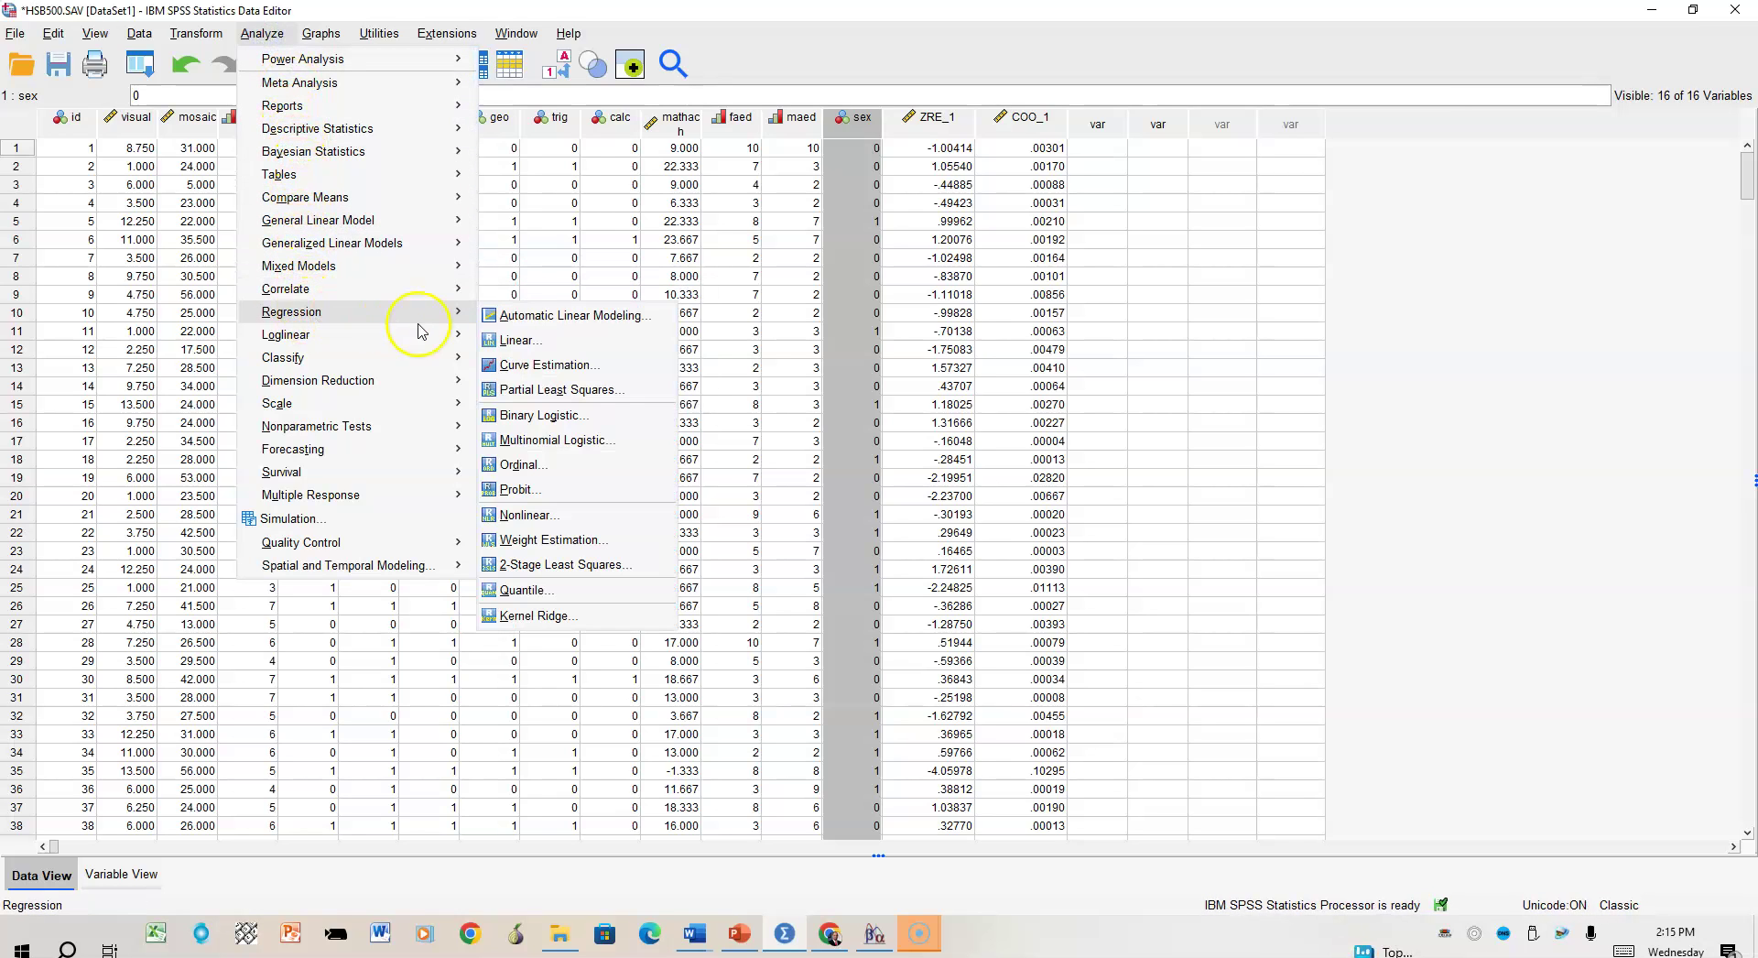
pyautogui.click(537, 423)
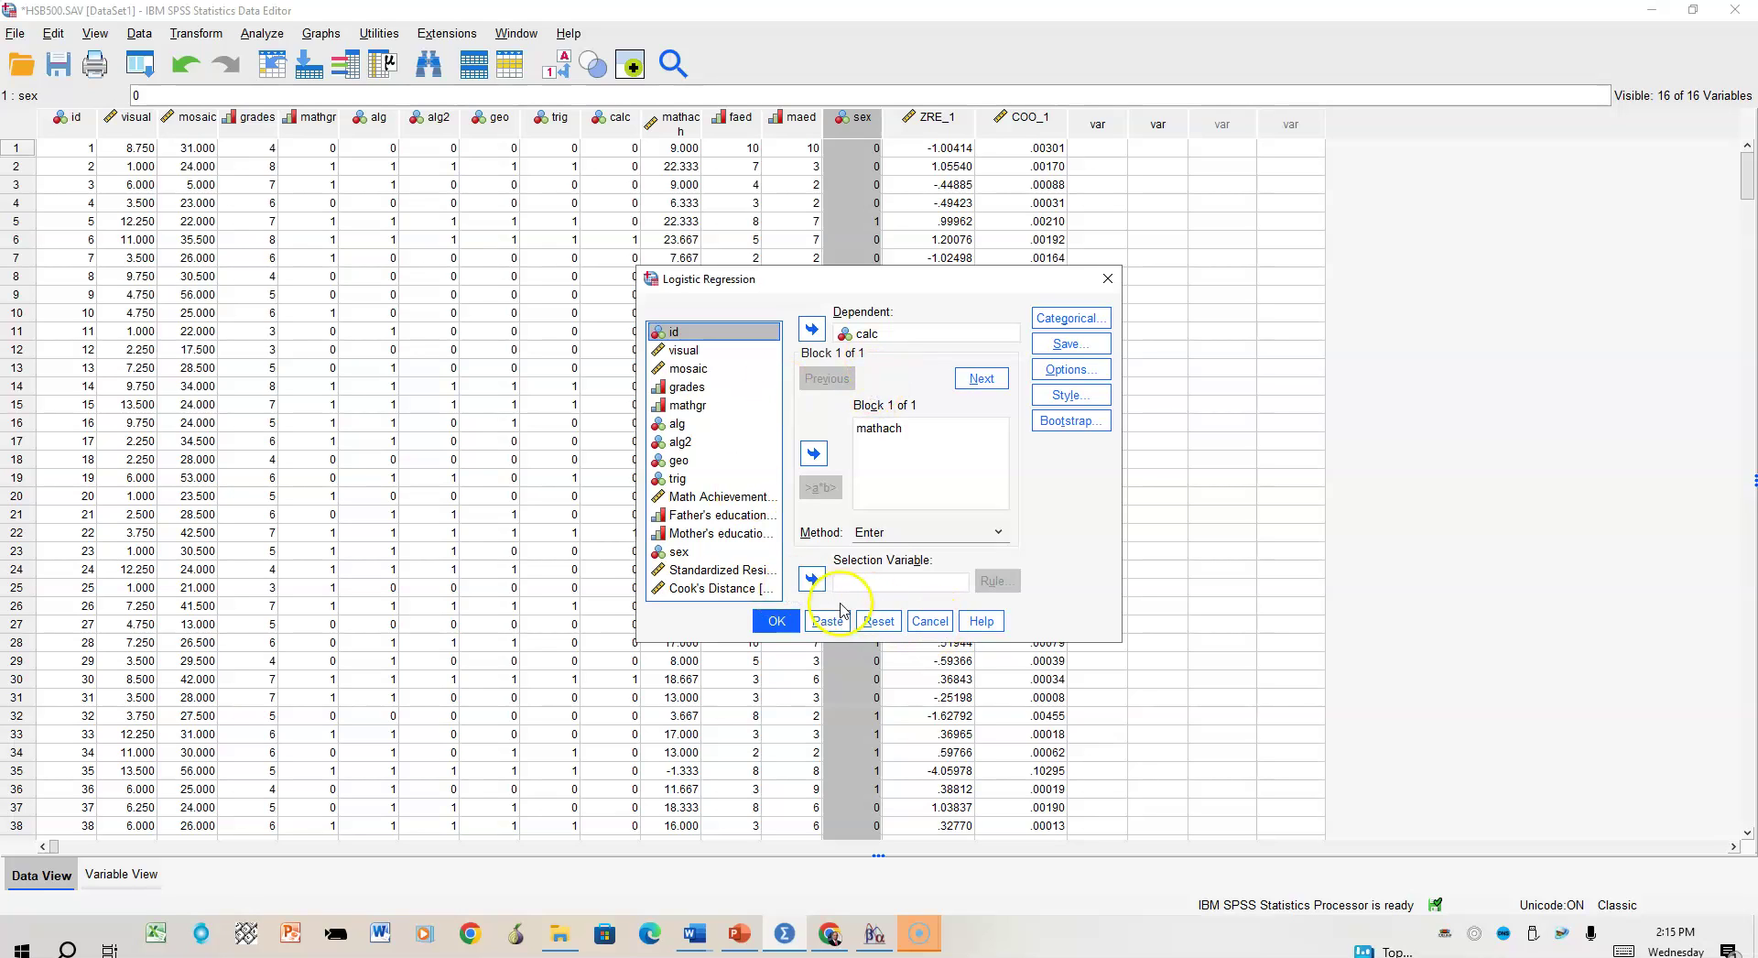
pyautogui.click(868, 622)
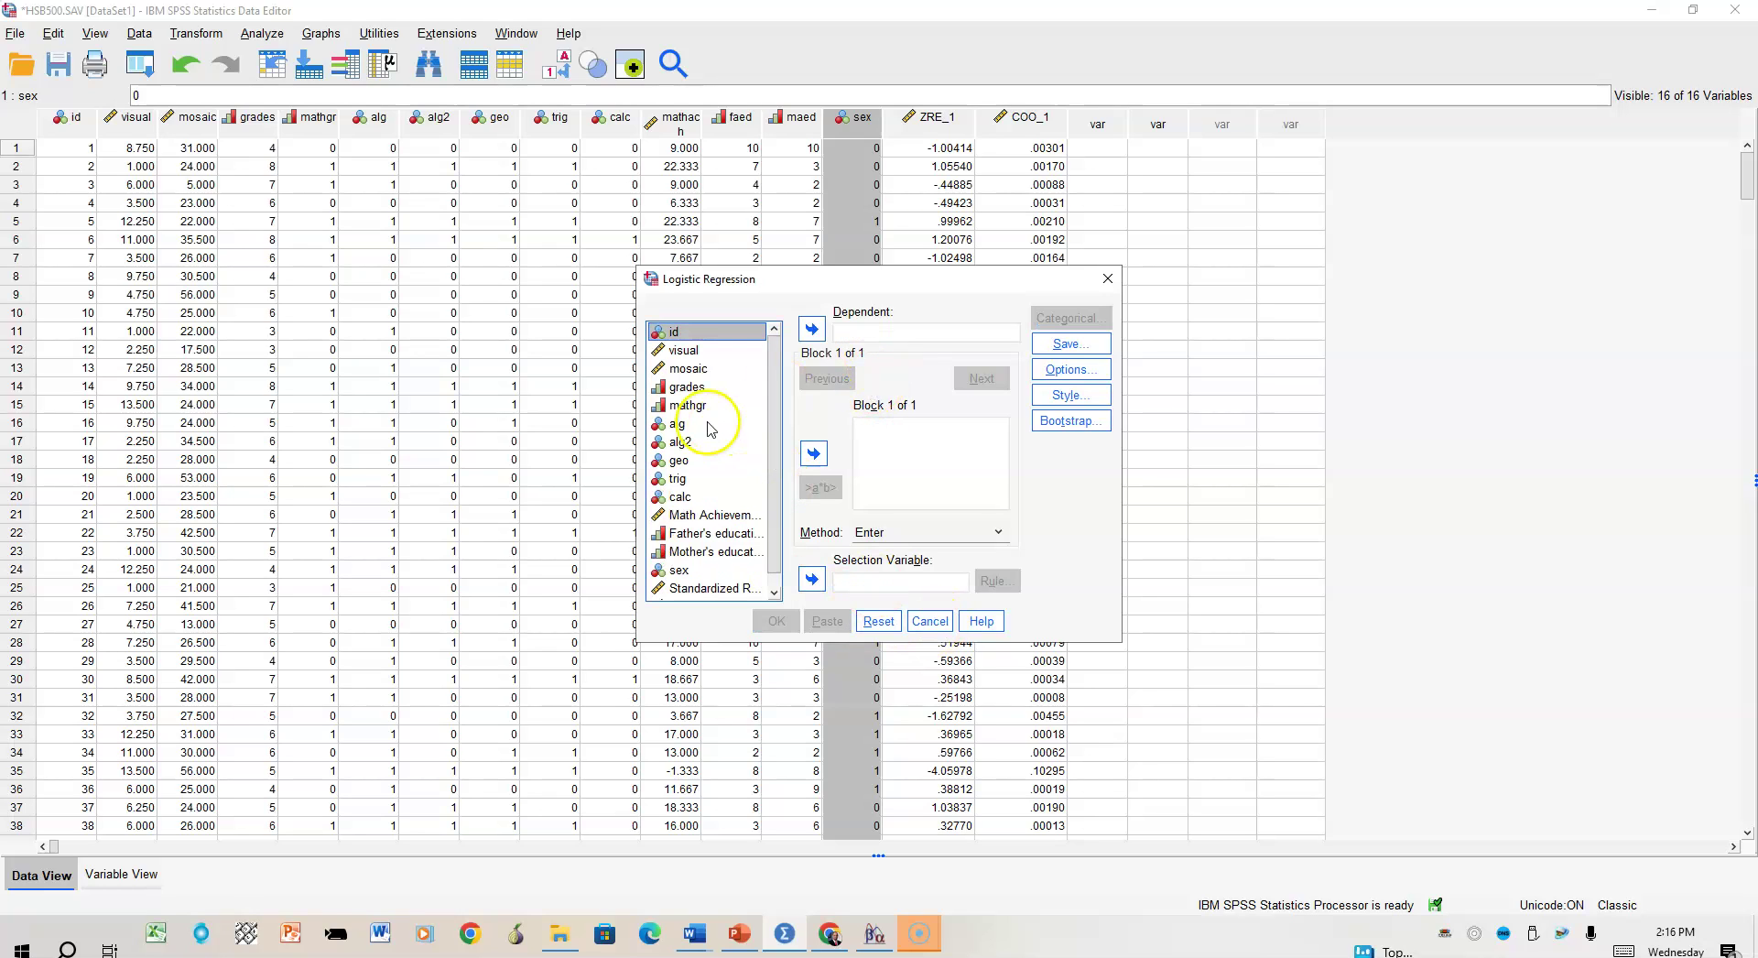
pyautogui.click(688, 498)
pyautogui.click(812, 331)
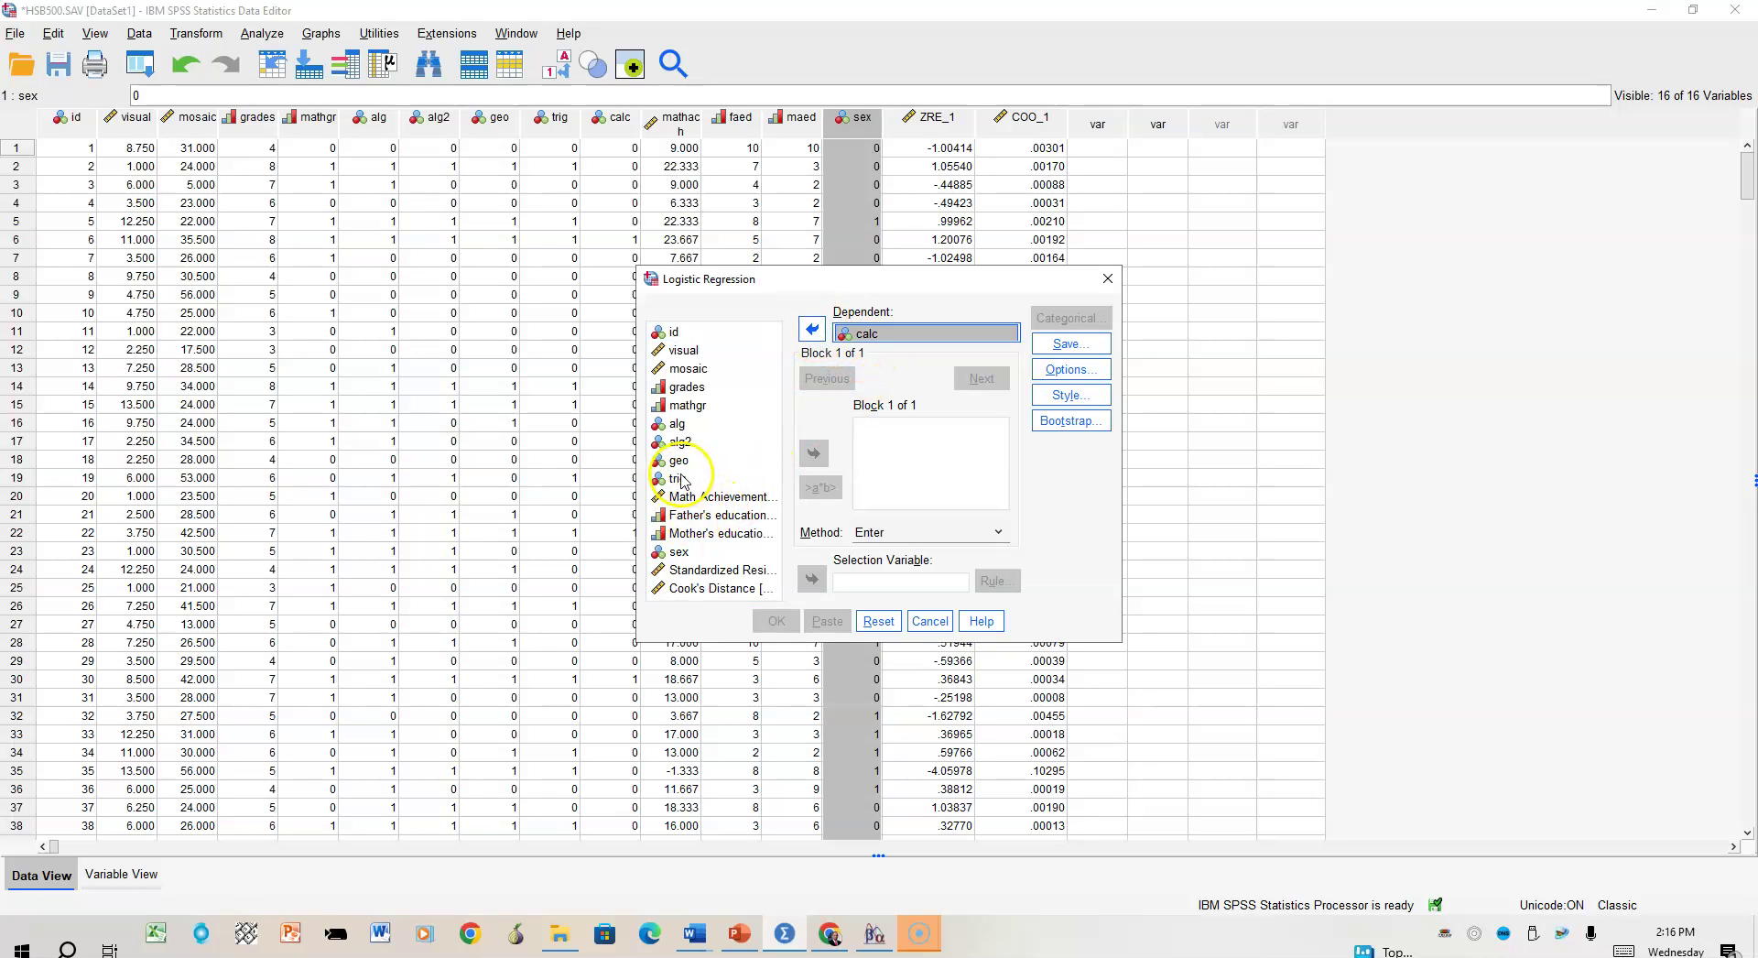
# Step: Add trig, Math Achievement Test and sex as the covariates in Block 1 of the logistic regression
pyautogui.click(678, 478)
pyautogui.click(813, 452)
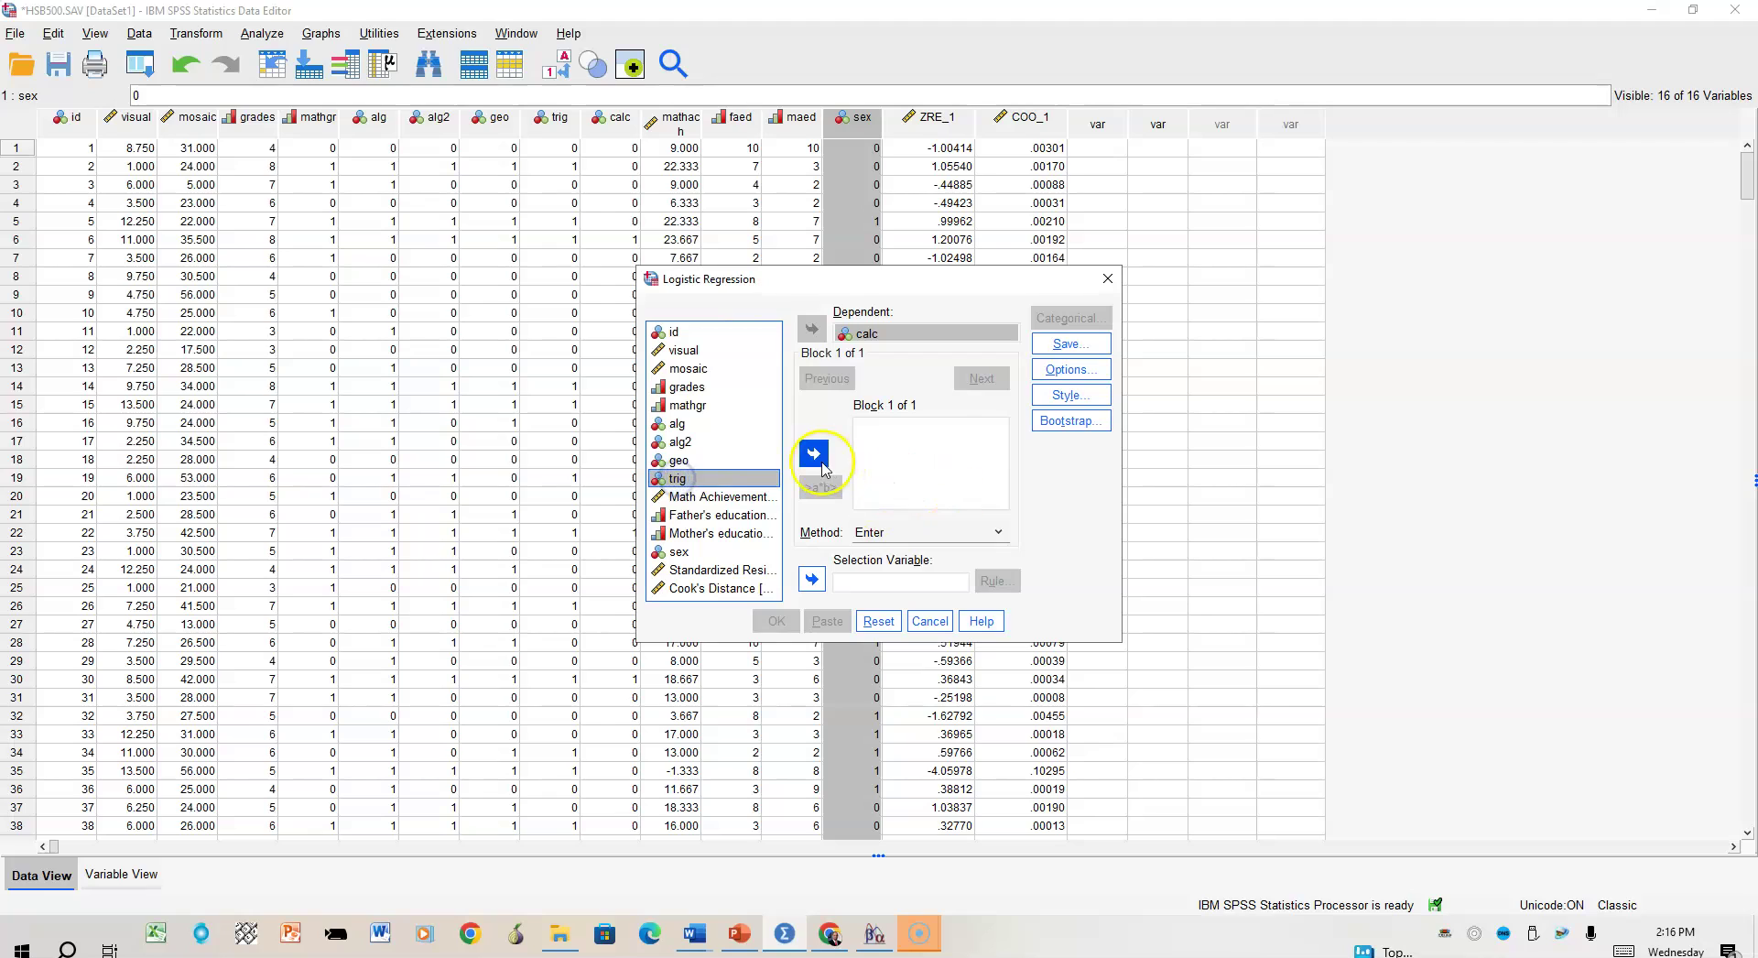
pyautogui.click(723, 494)
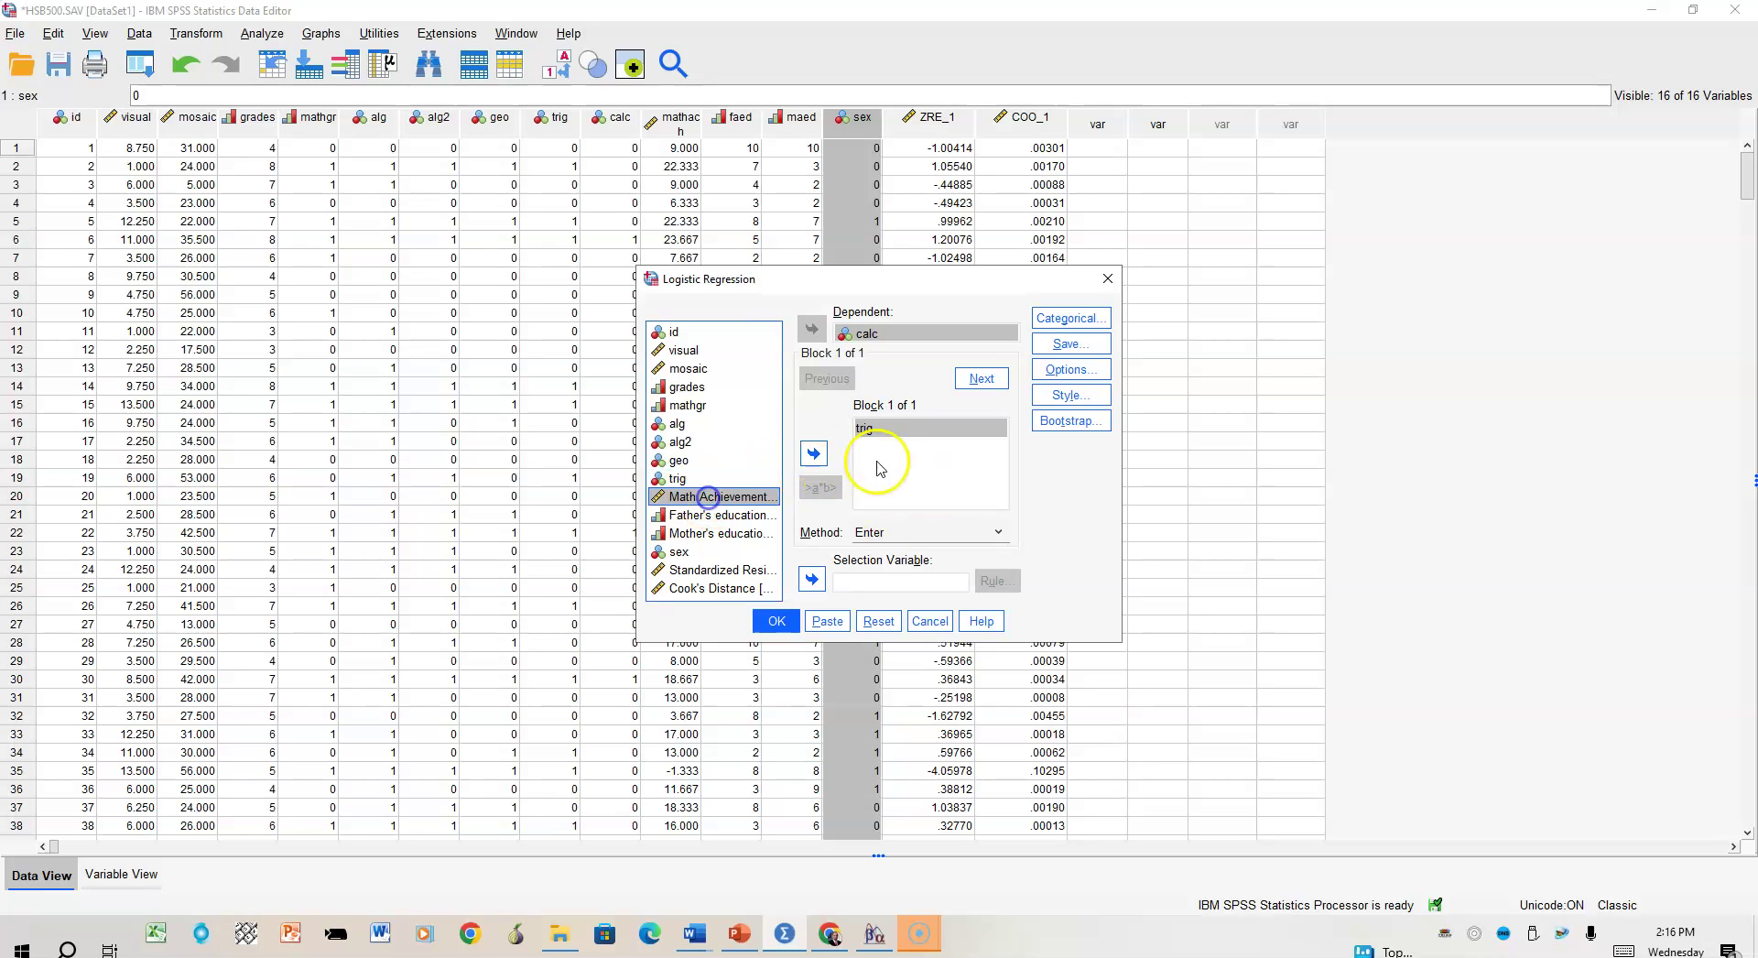
pyautogui.click(814, 452)
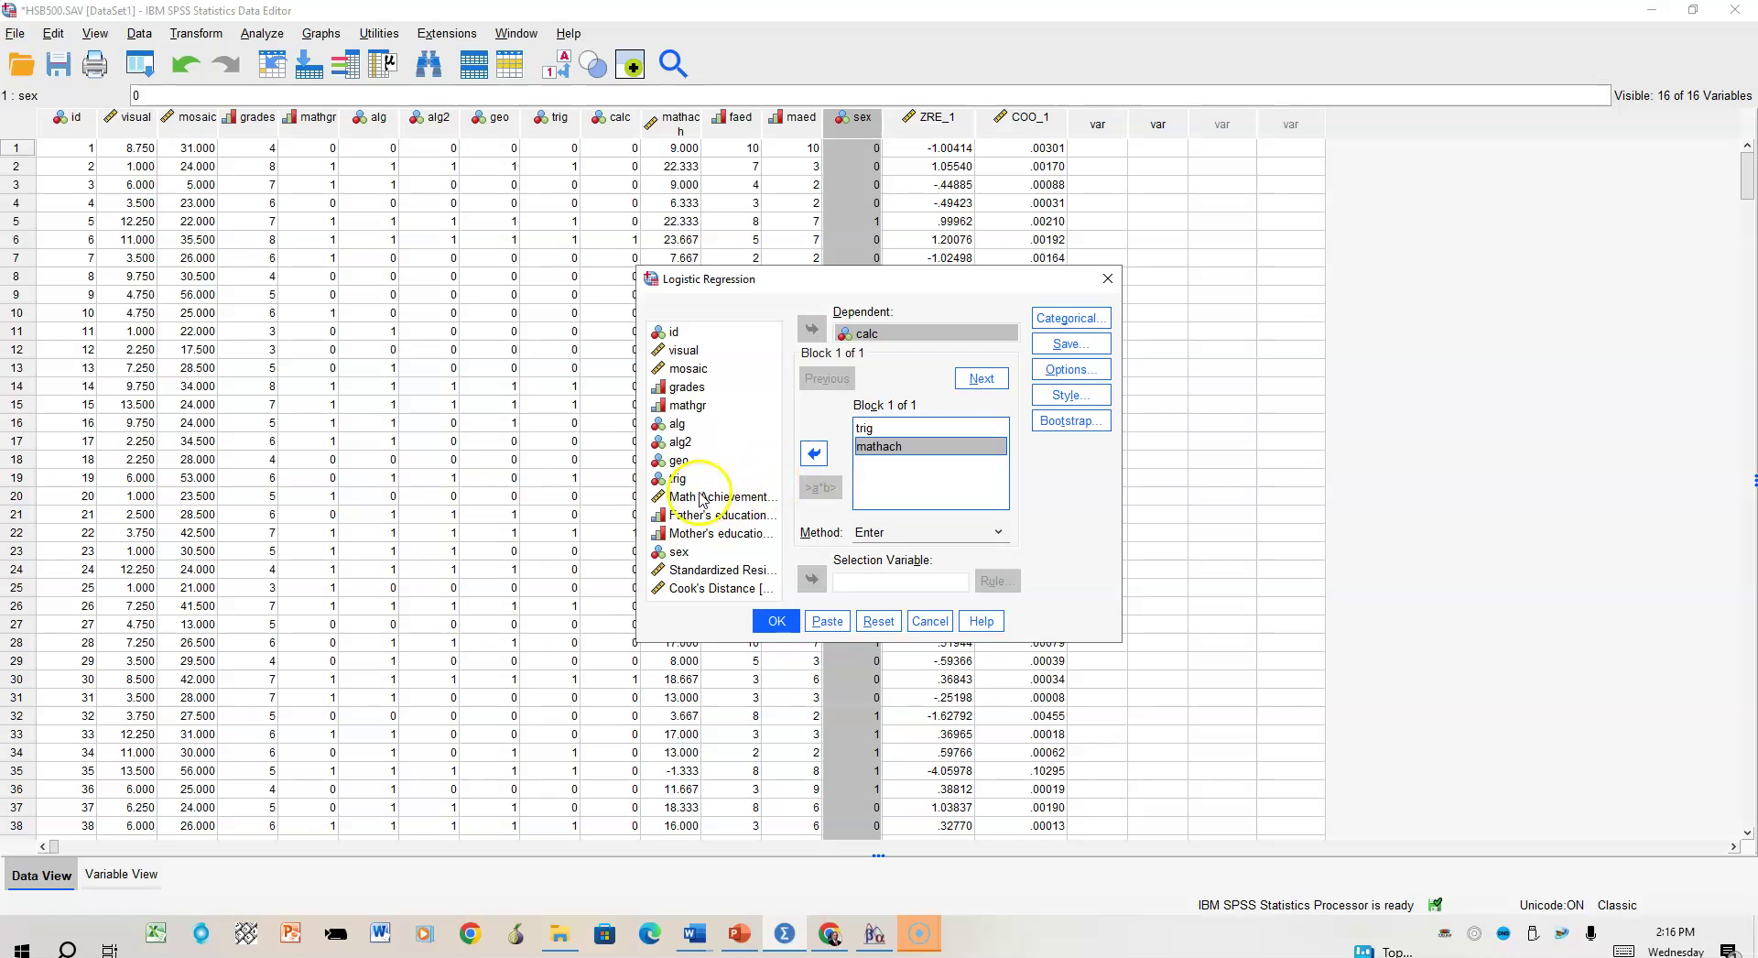
pyautogui.click(682, 551)
pyautogui.click(818, 456)
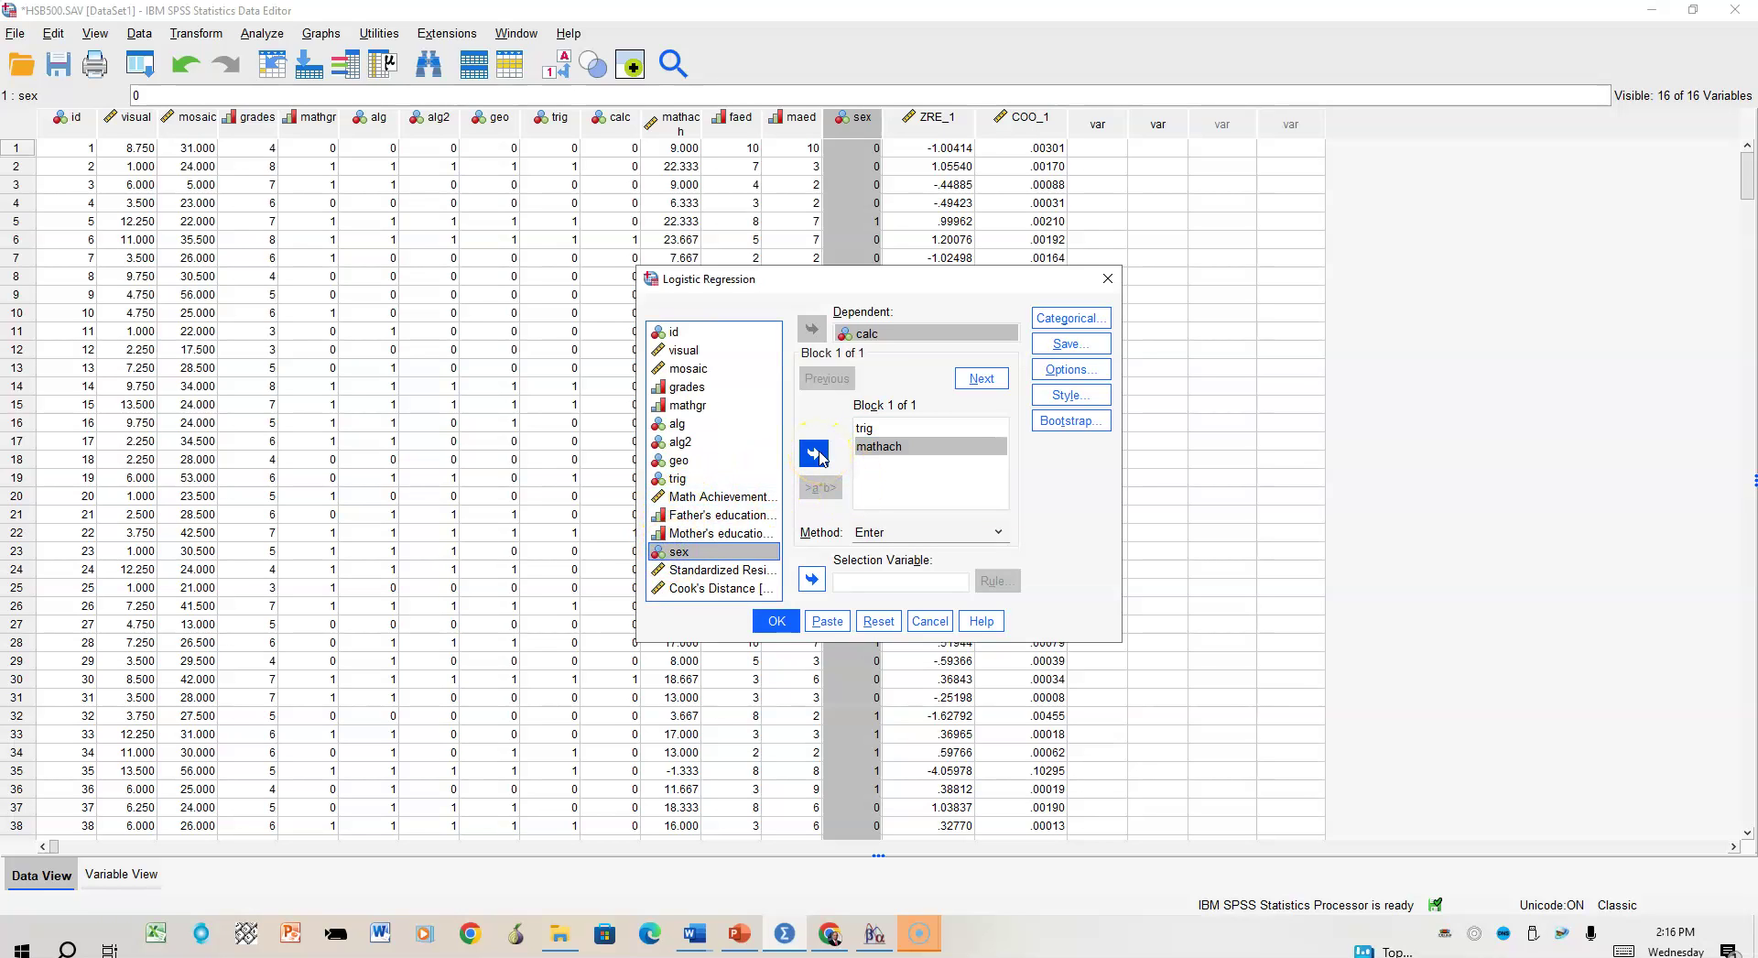
# Step: Set the logistic regression to save Cook's influence values to the dataset
pyautogui.click(1062, 345)
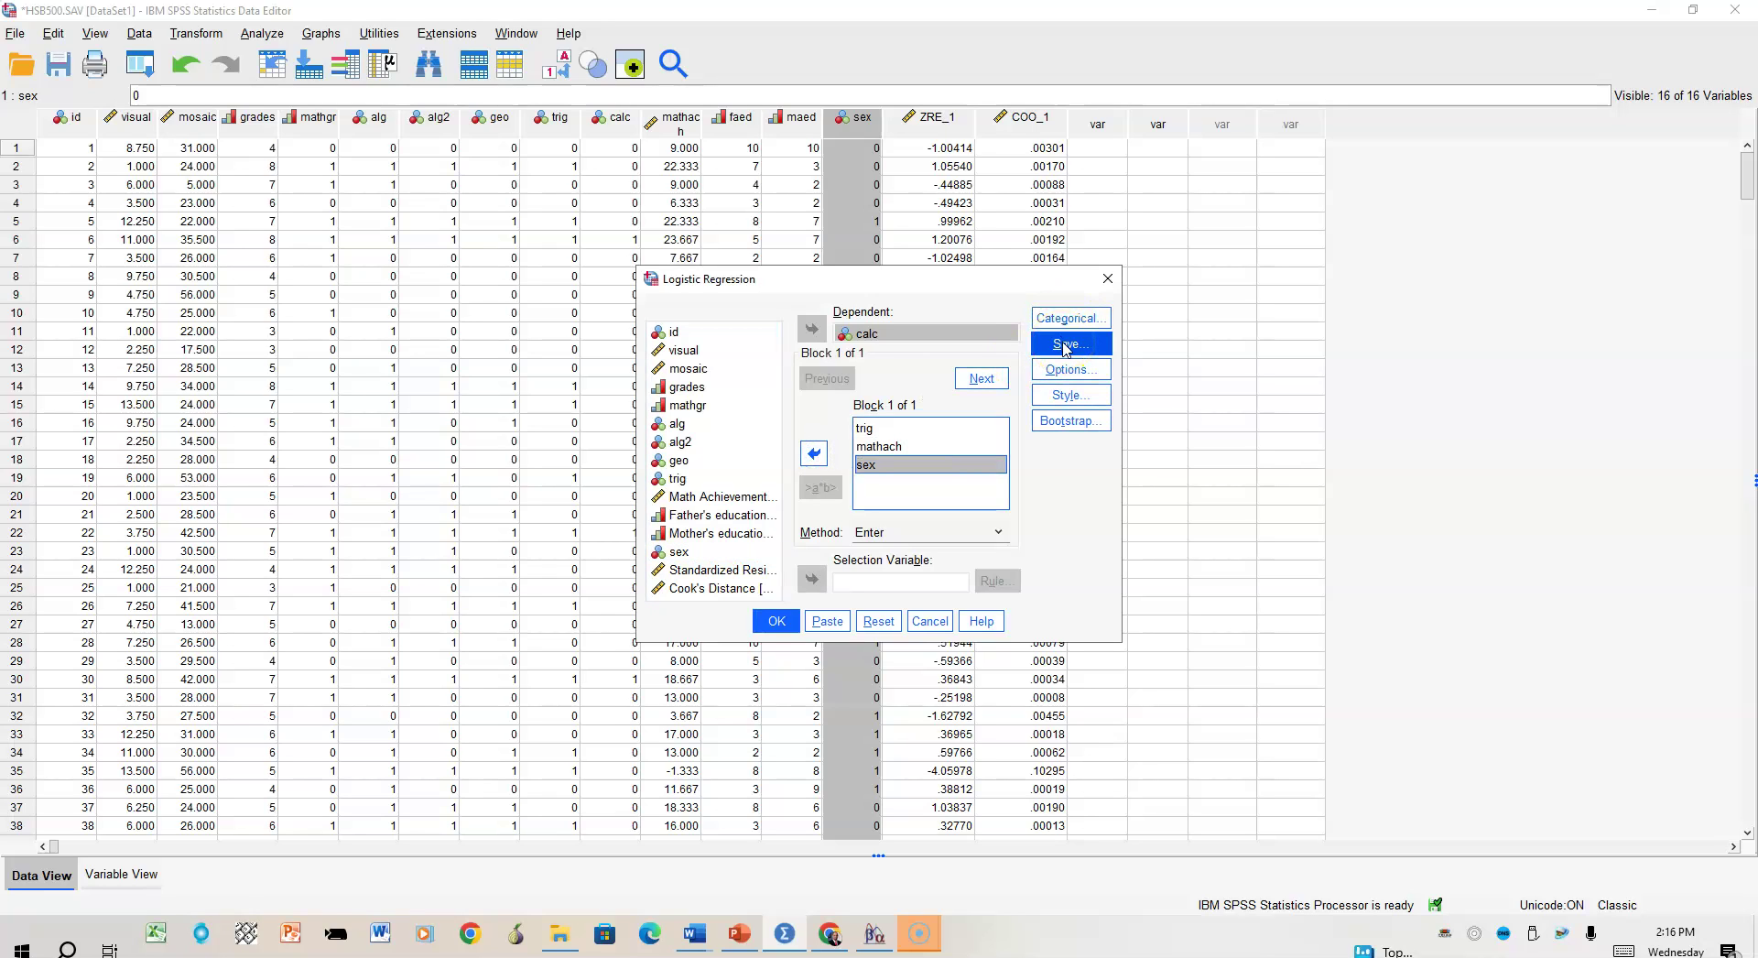
pyautogui.click(767, 445)
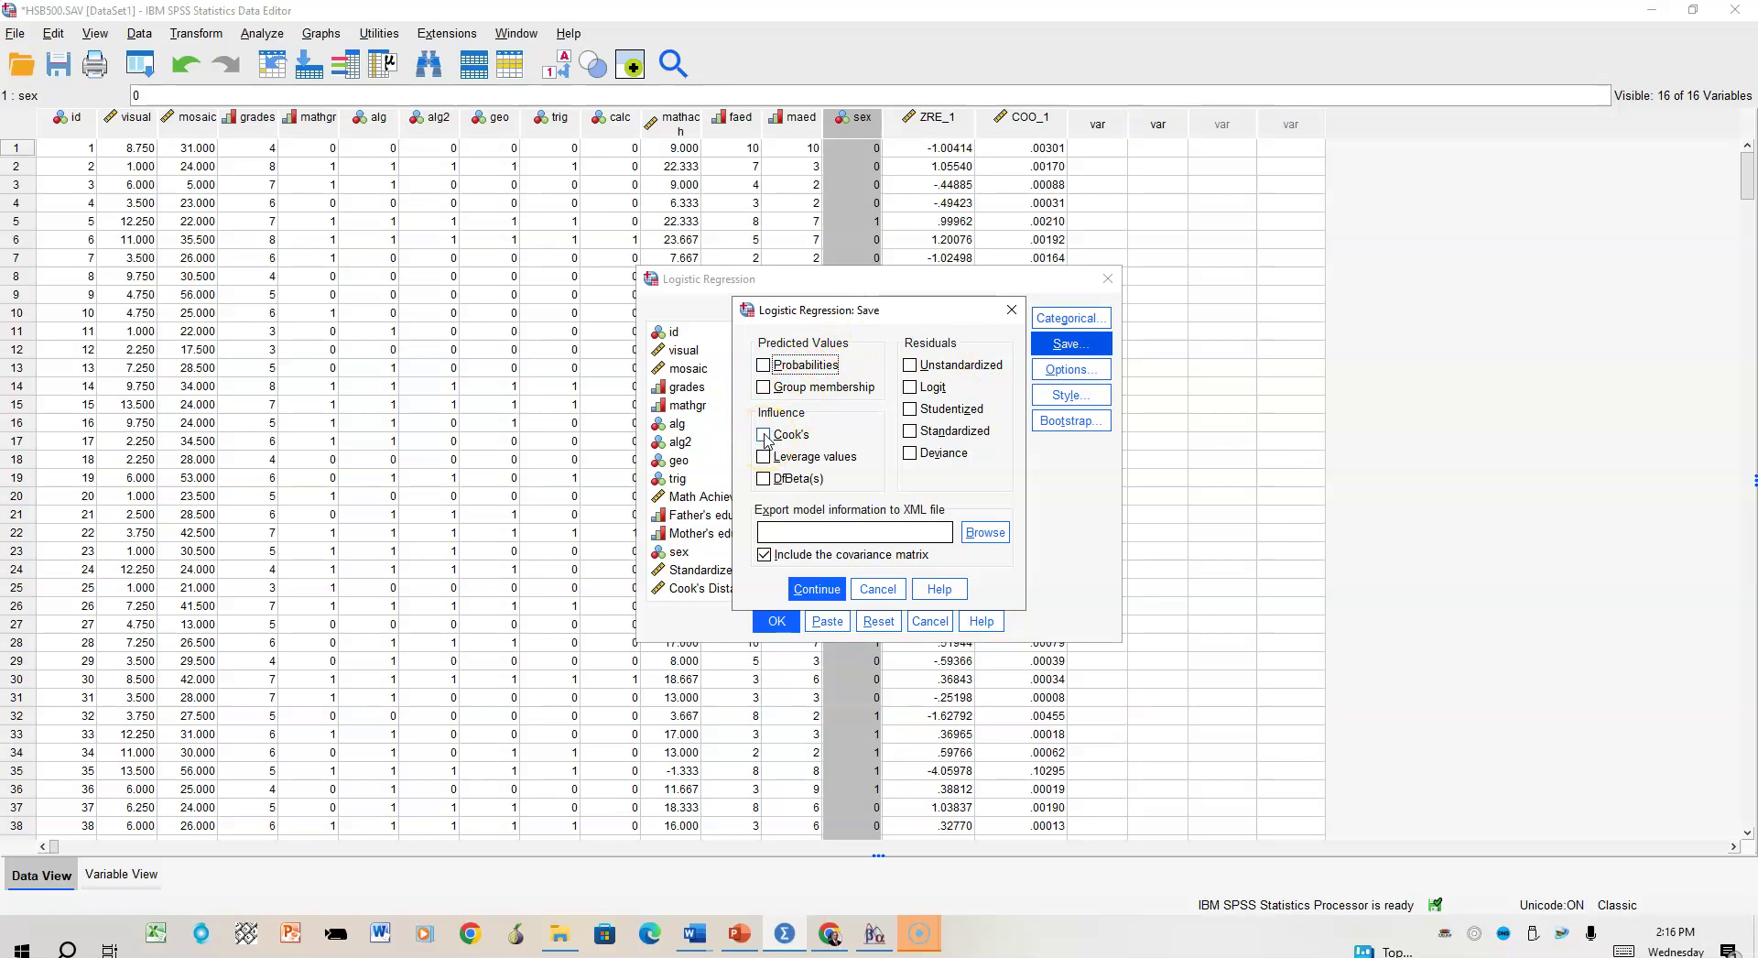
pyautogui.click(813, 591)
# Step: Enable the casewise listing of residuals for outliers outside a standard deviation limit and run the logistic regression
pyautogui.click(1064, 371)
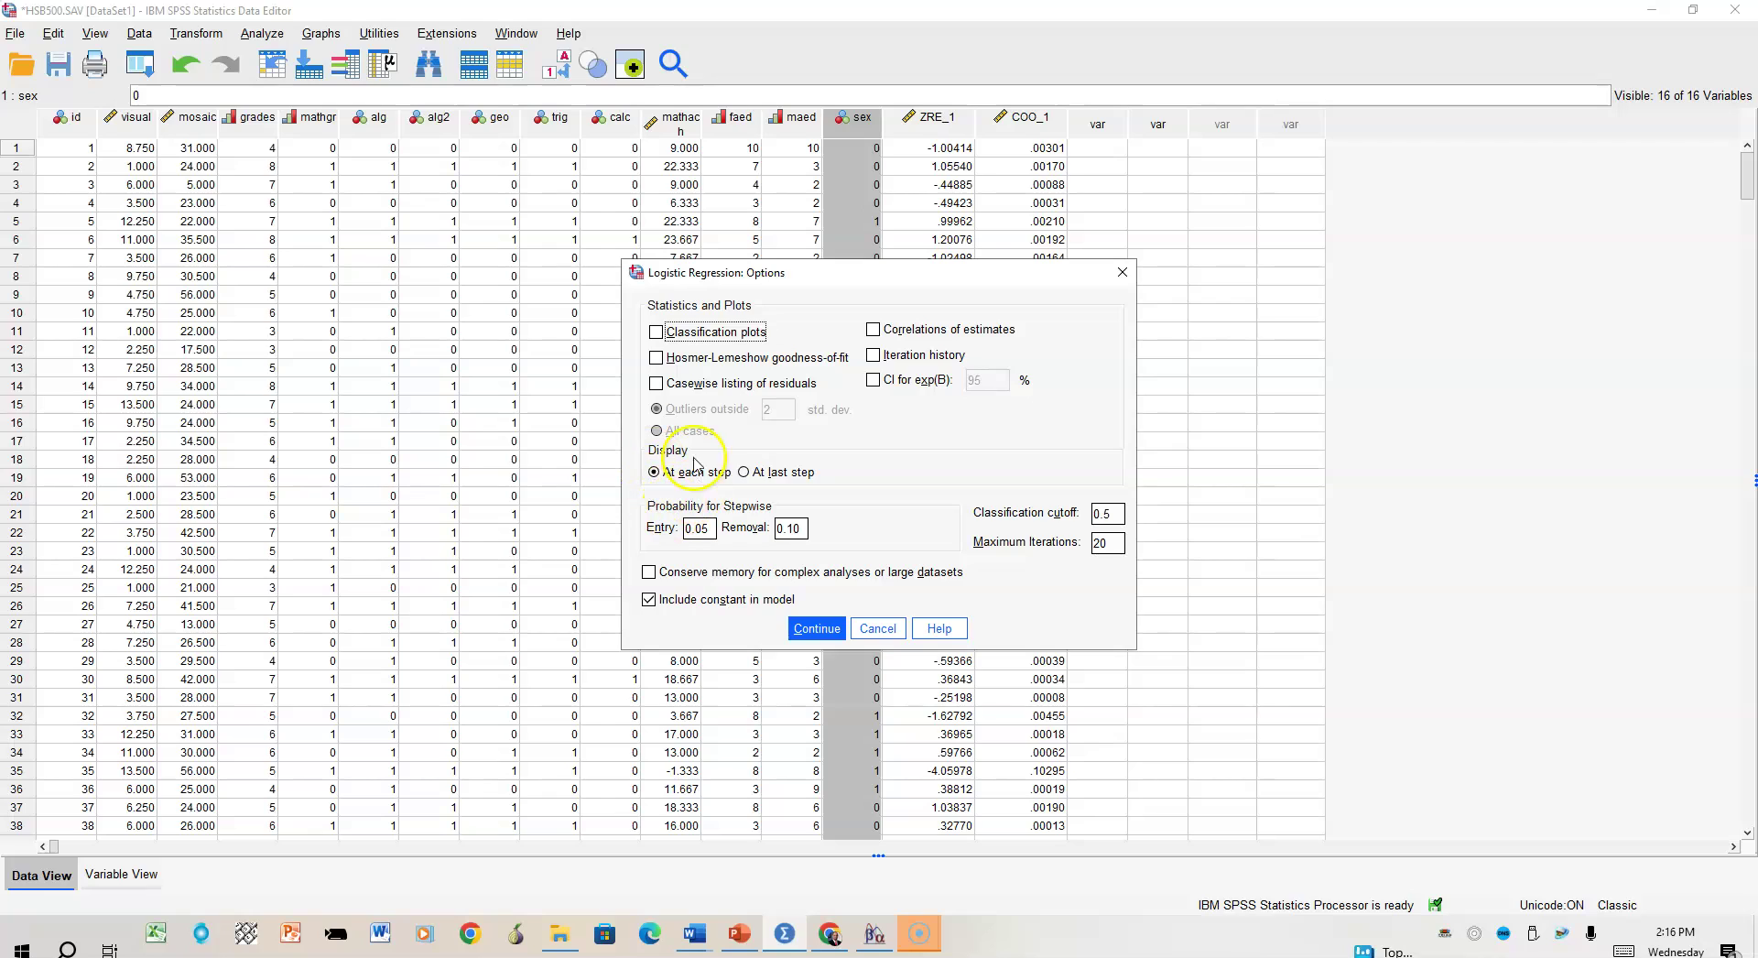
pyautogui.click(656, 384)
pyautogui.click(770, 410)
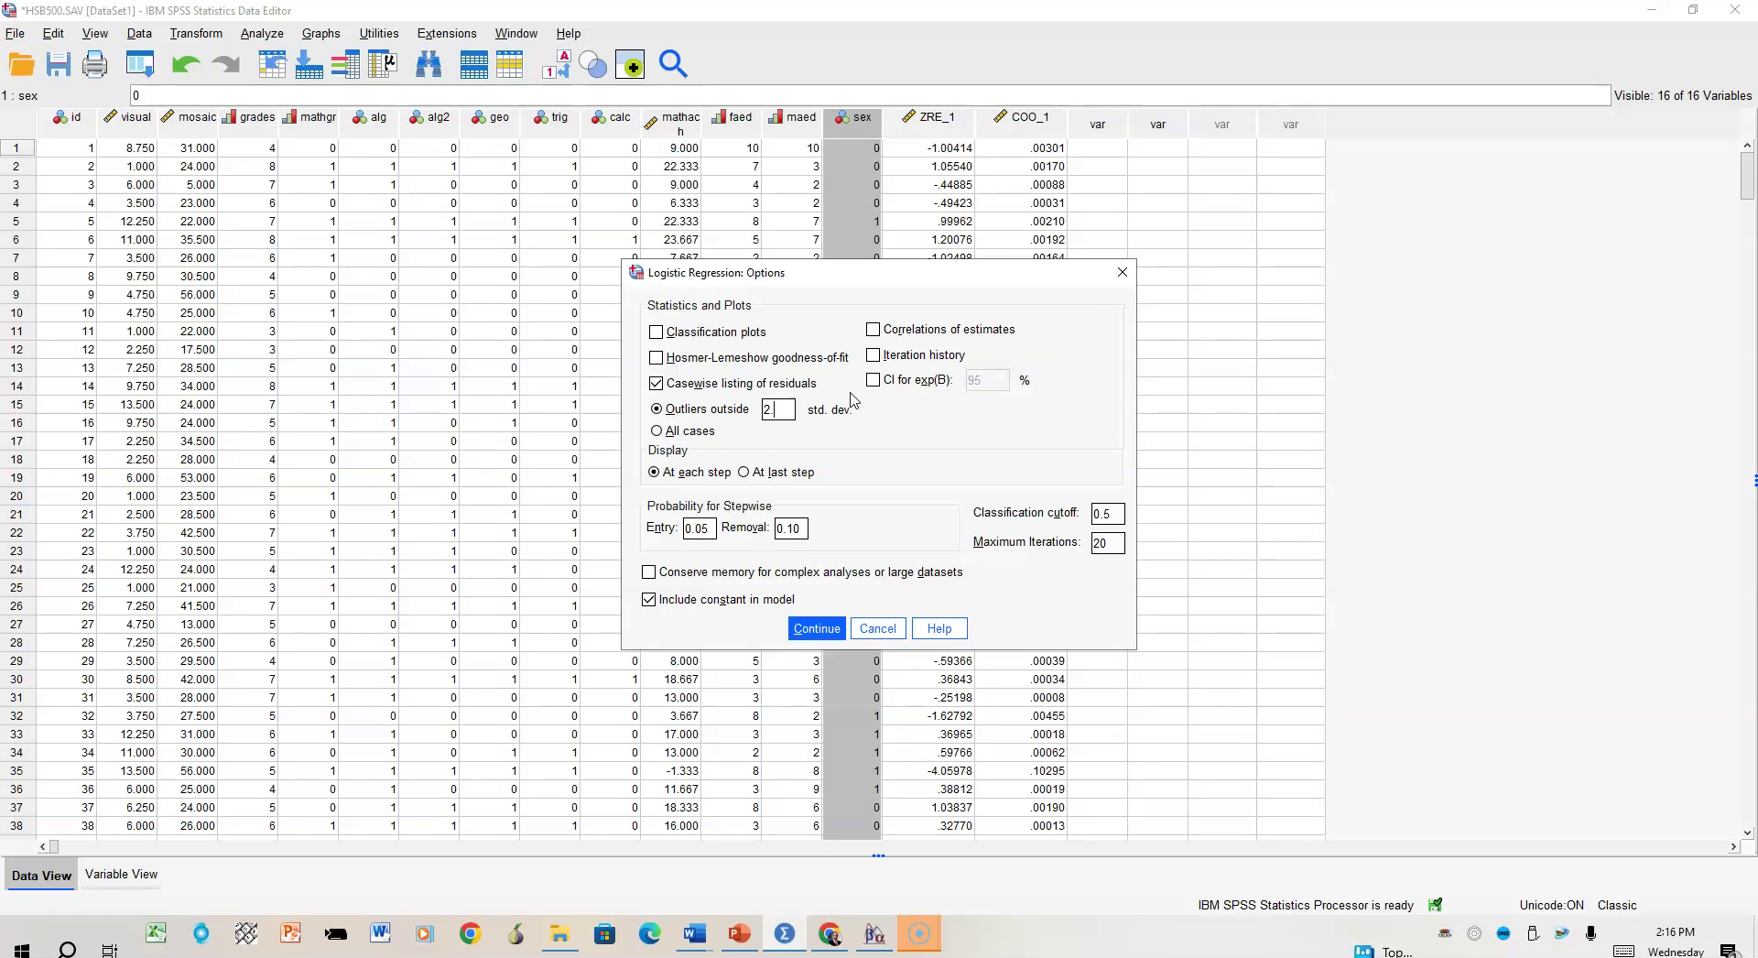
pyautogui.click(816, 628)
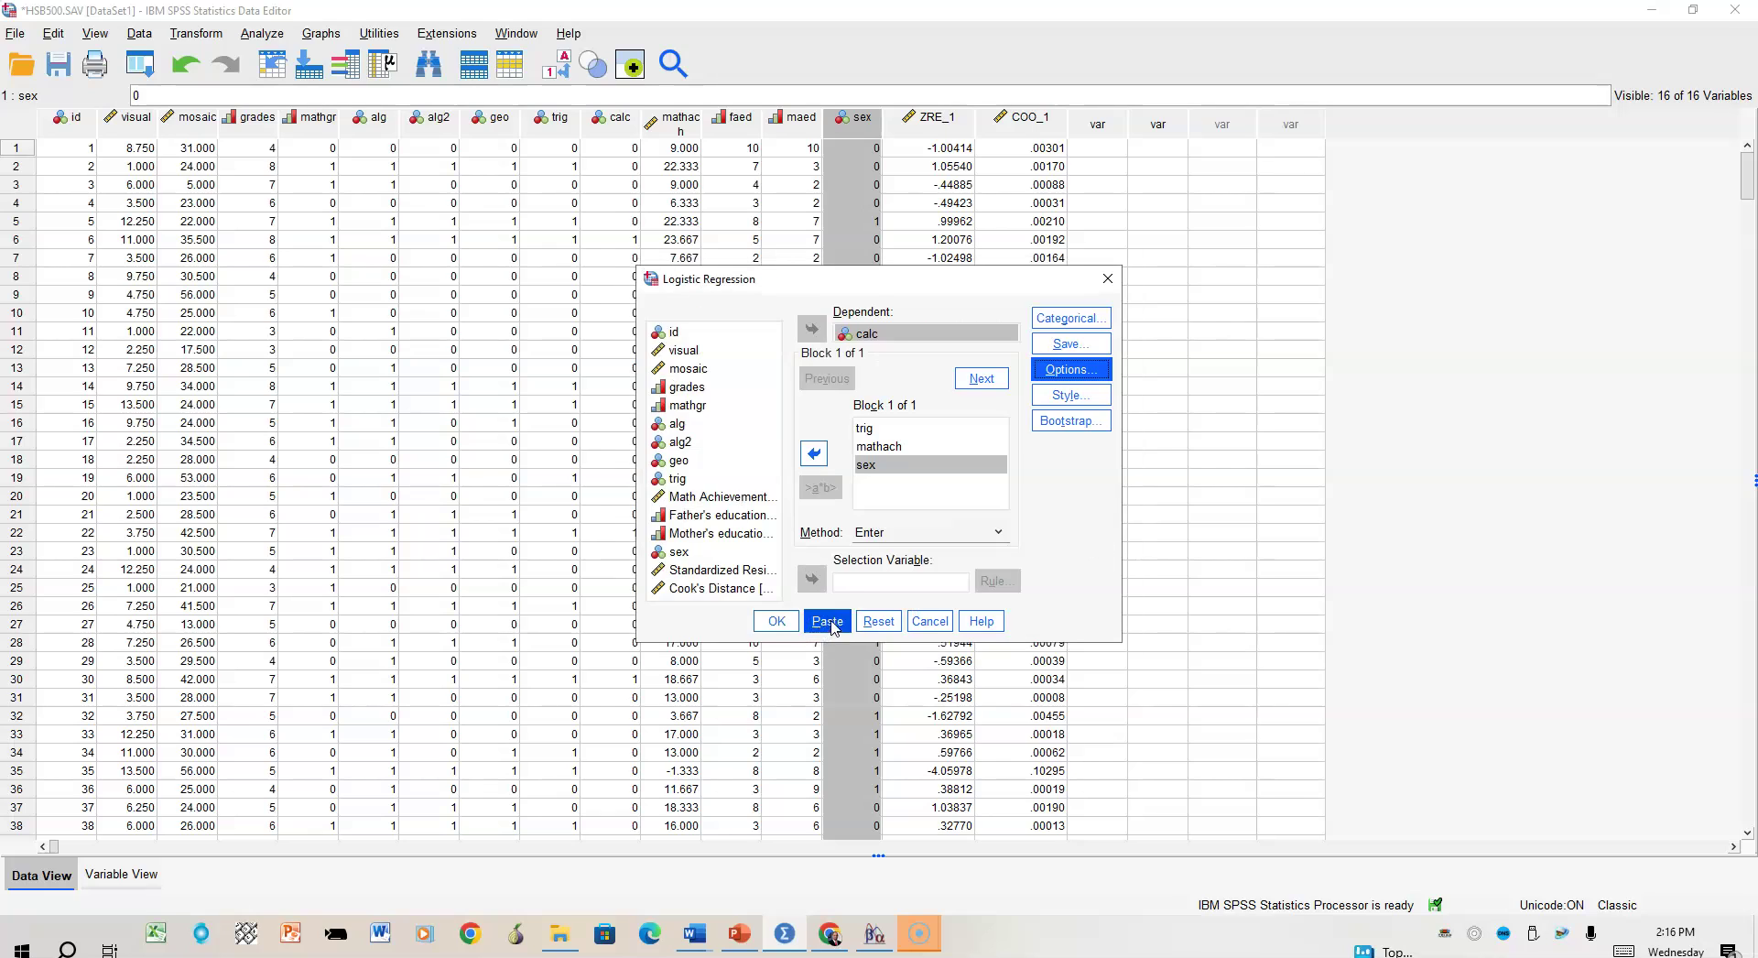
pyautogui.click(779, 623)
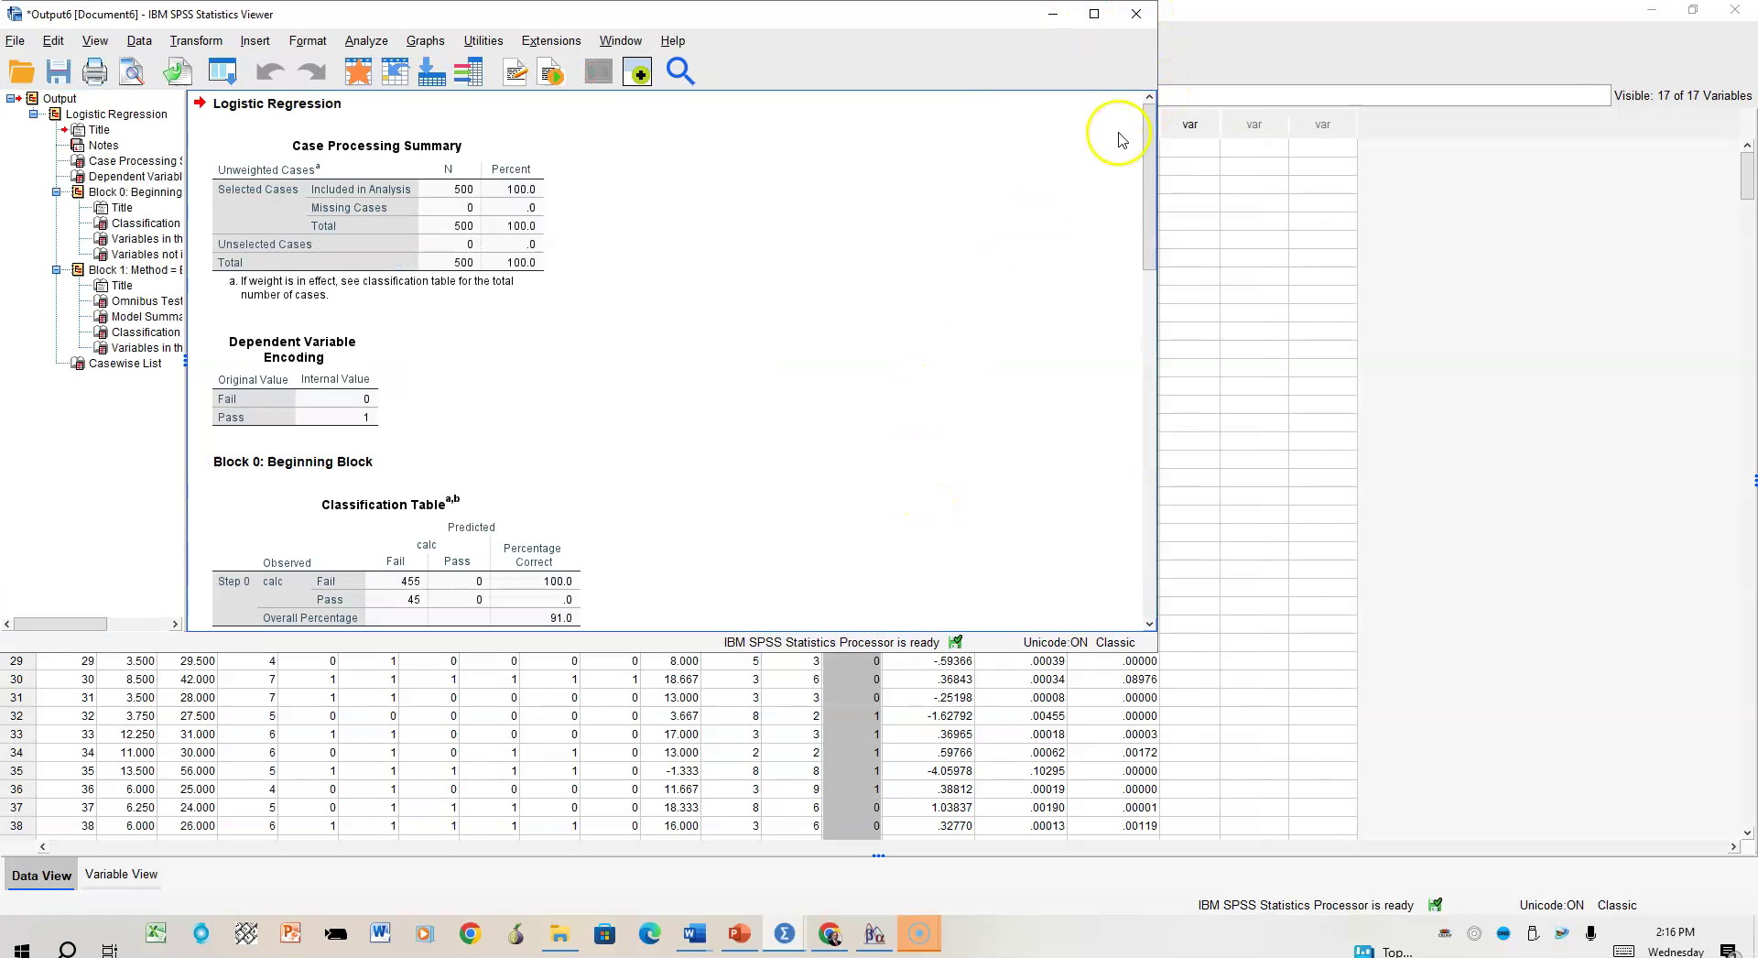
# Step: Review the regression output down to the Casewise List and close the output without saving it
pyautogui.moveTo(1150, 125); pyautogui.dragTo(1081, 496)
pyautogui.click(275, 472)
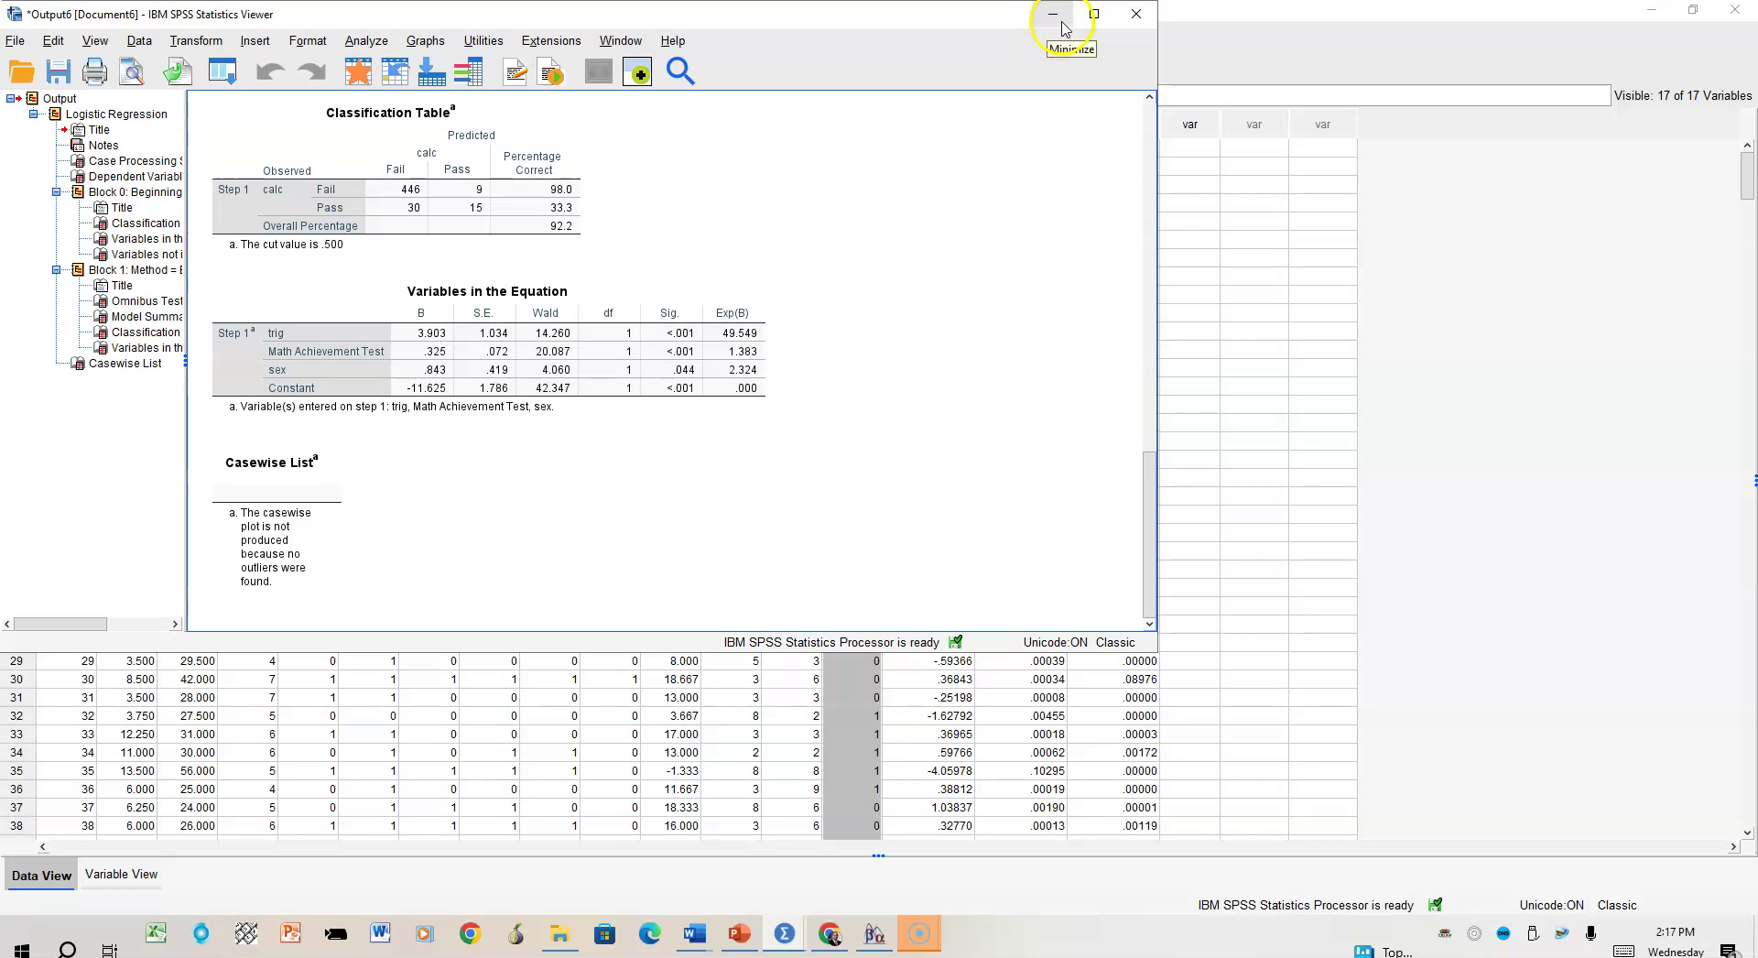
pyautogui.click(1141, 25)
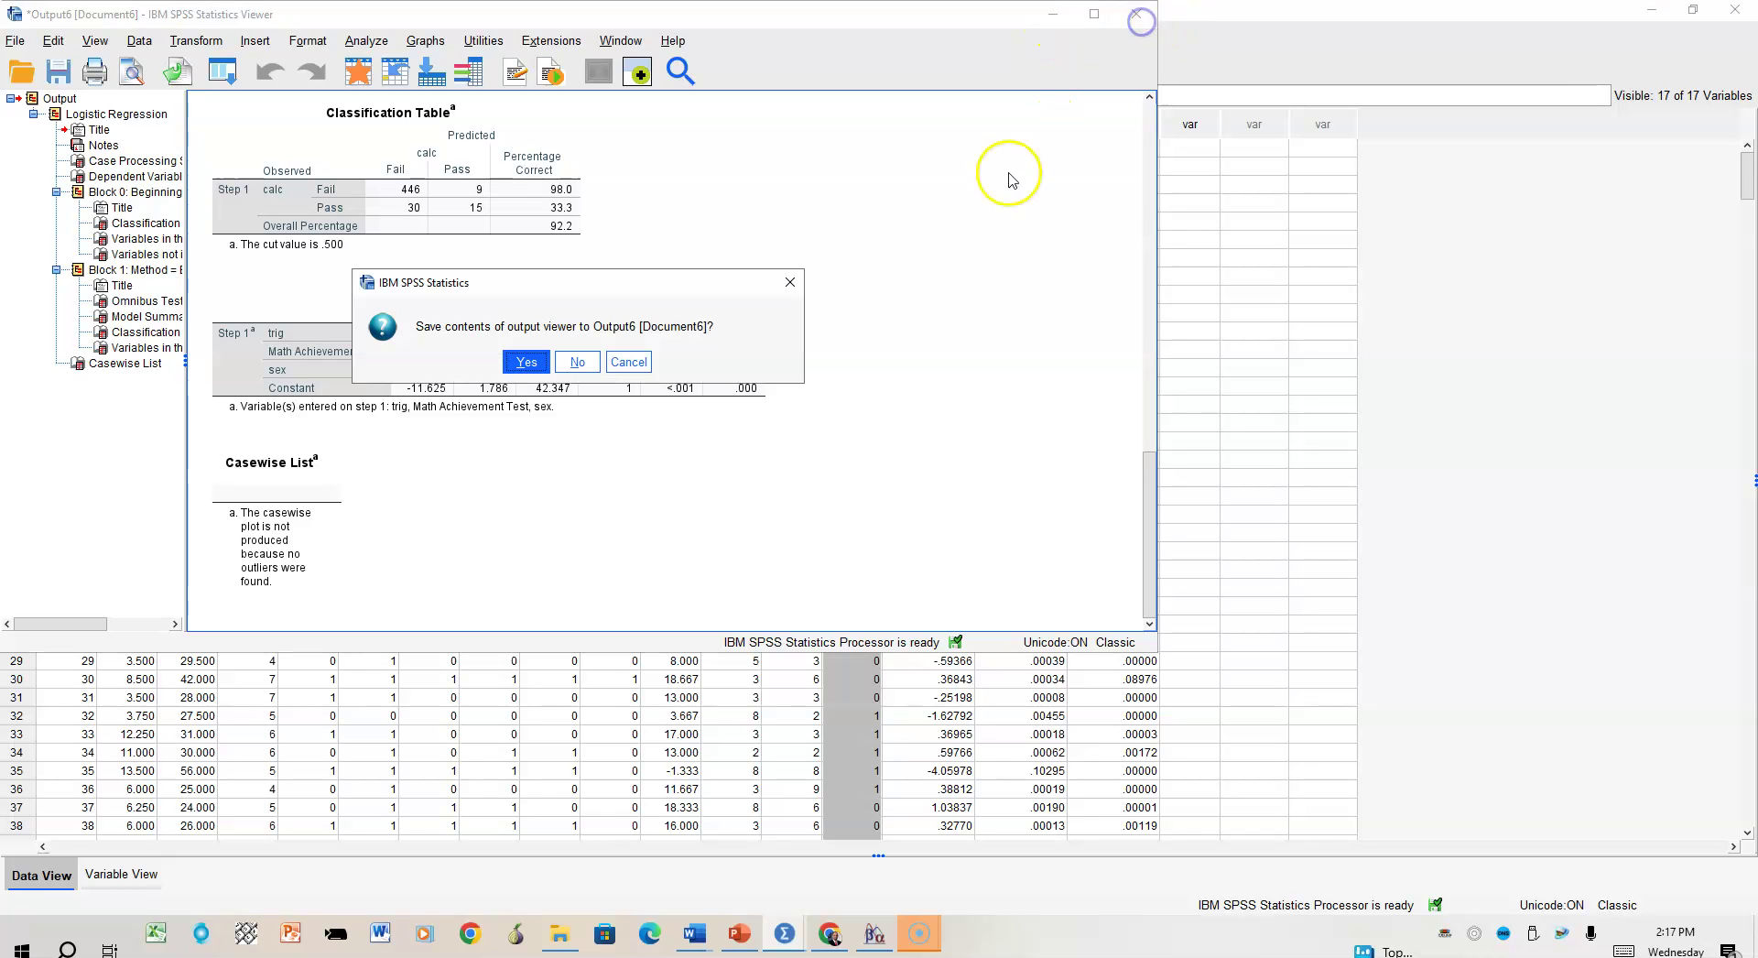
pyautogui.click(579, 364)
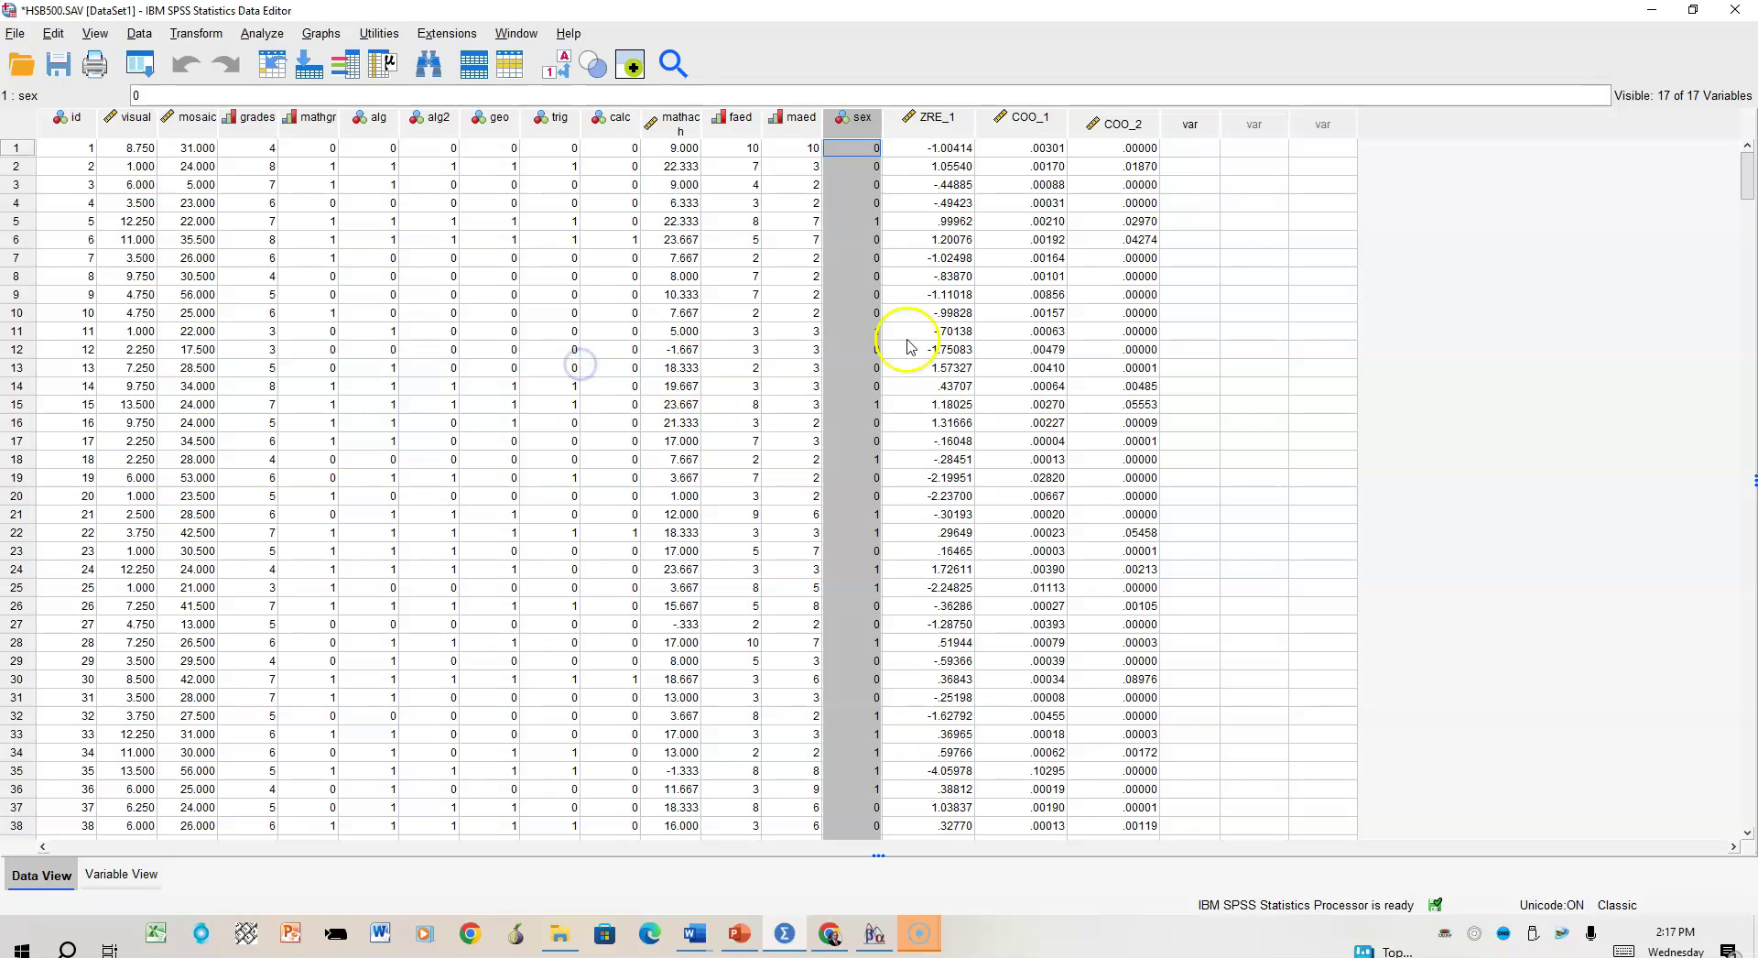
# Step: Sort the cases by the saved Cook's influence variable COO_2 in descending order
pyautogui.click(1138, 128)
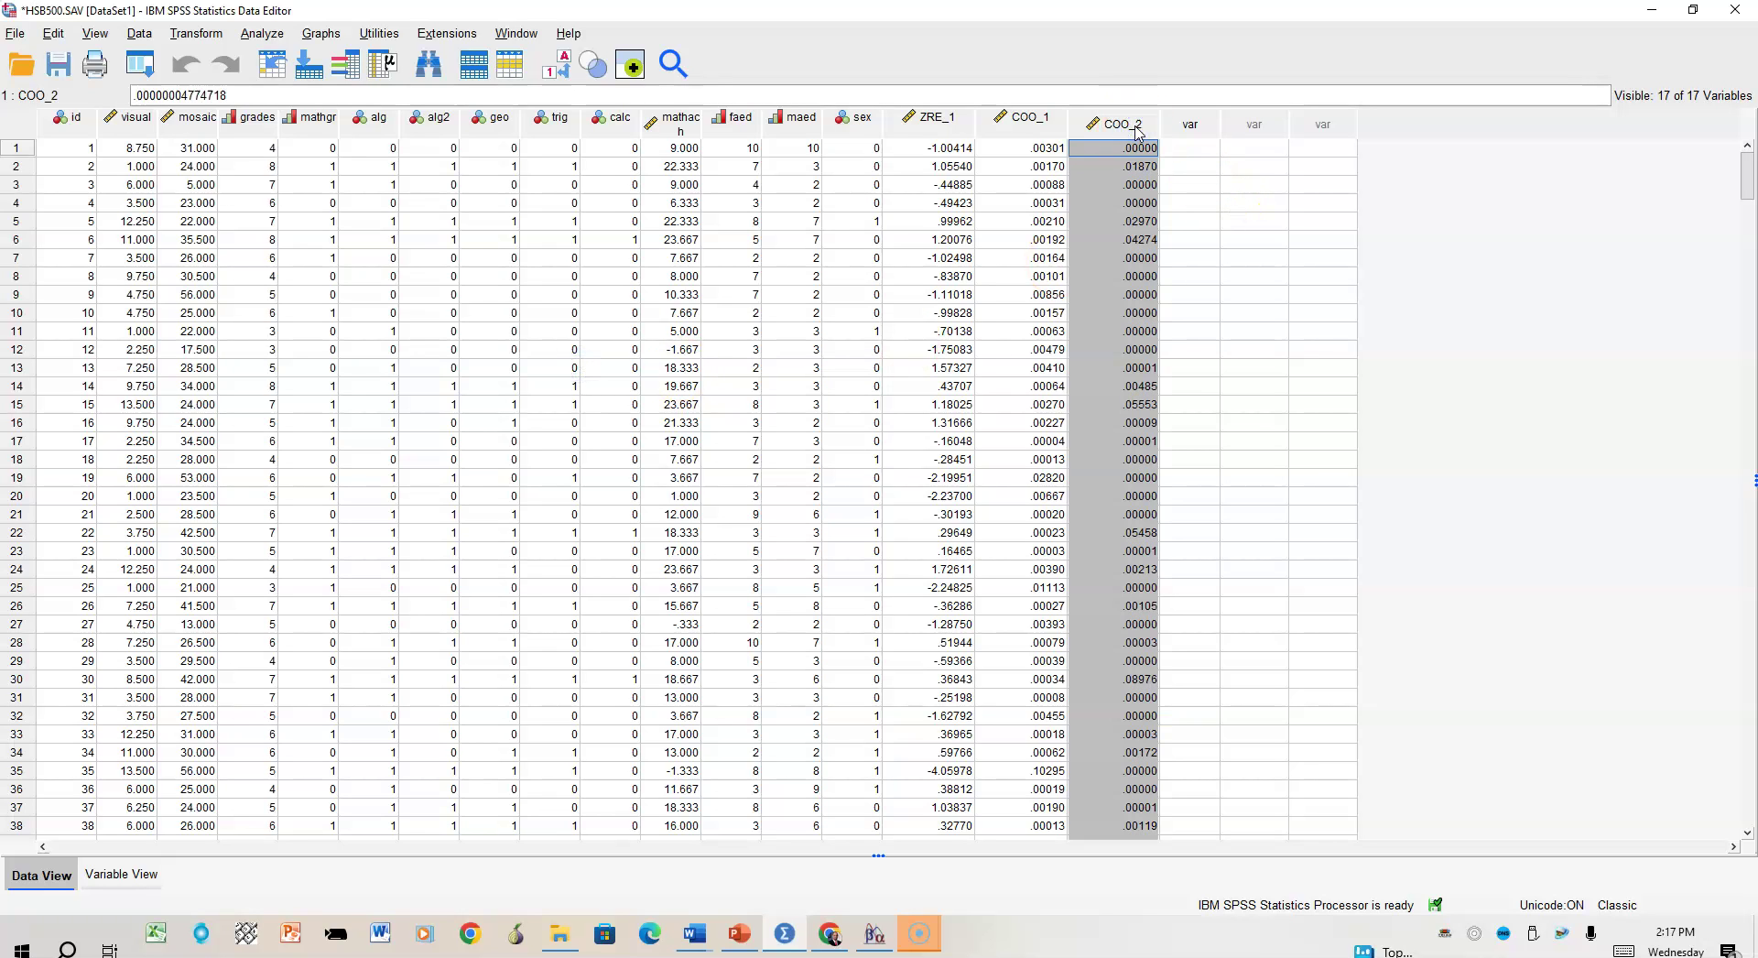
pyautogui.click(1119, 129)
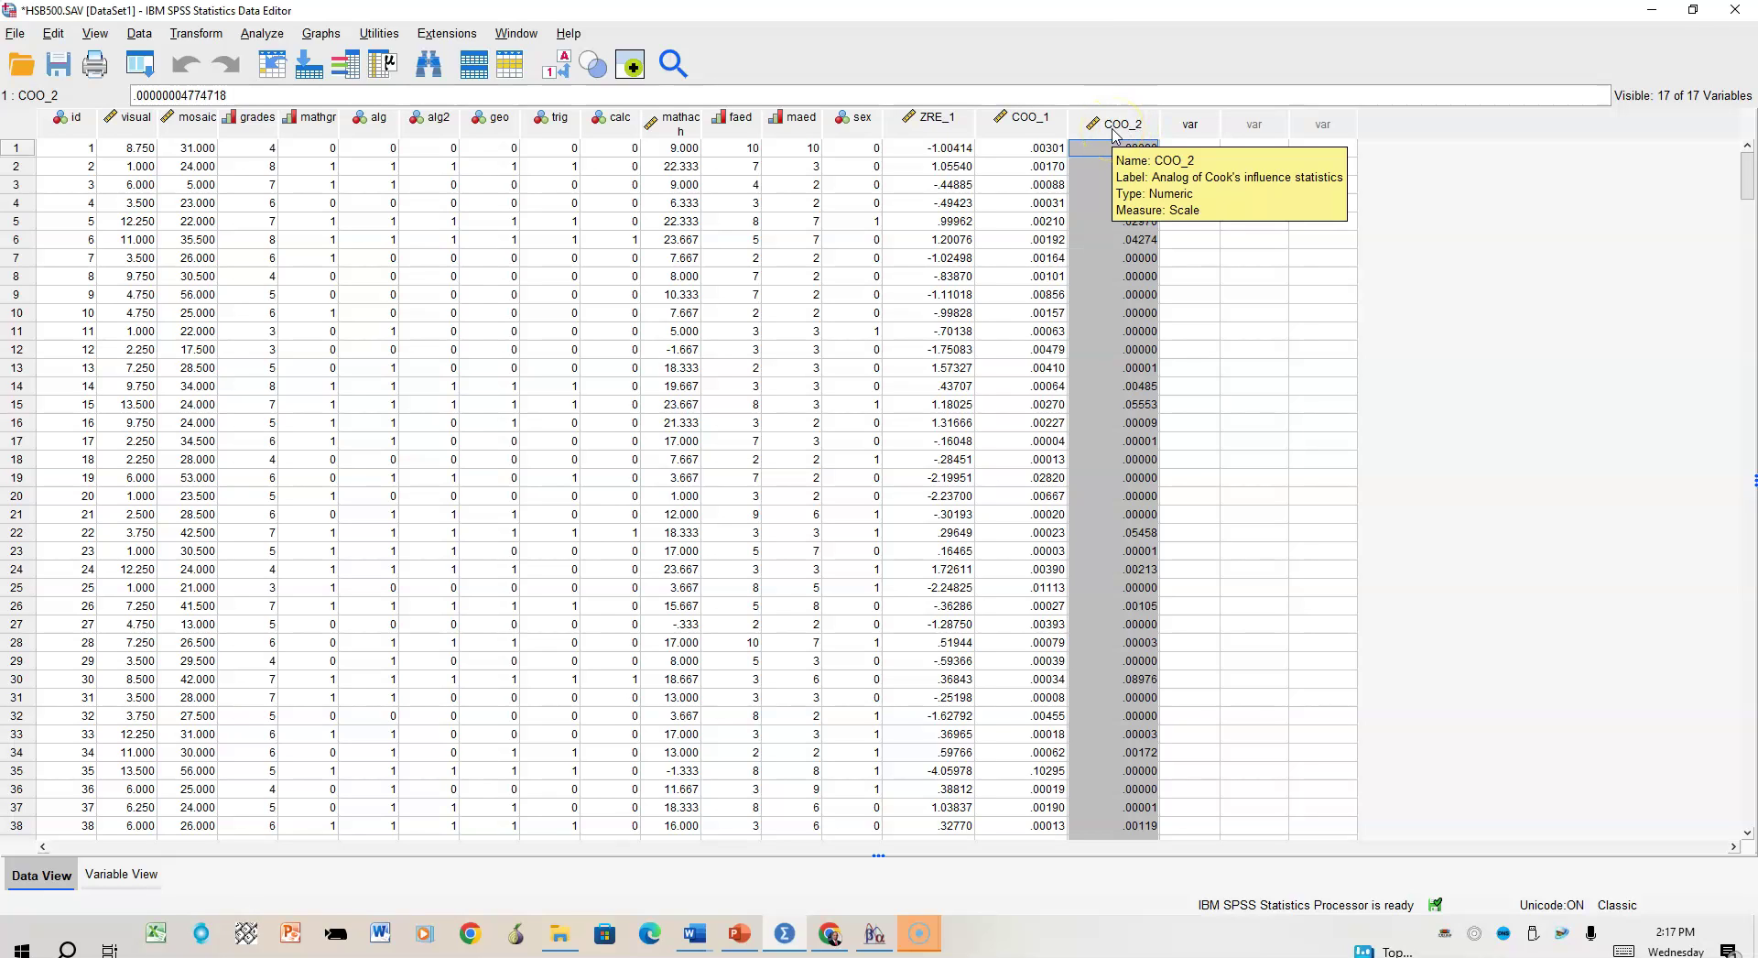
pyautogui.rightClick(1115, 134)
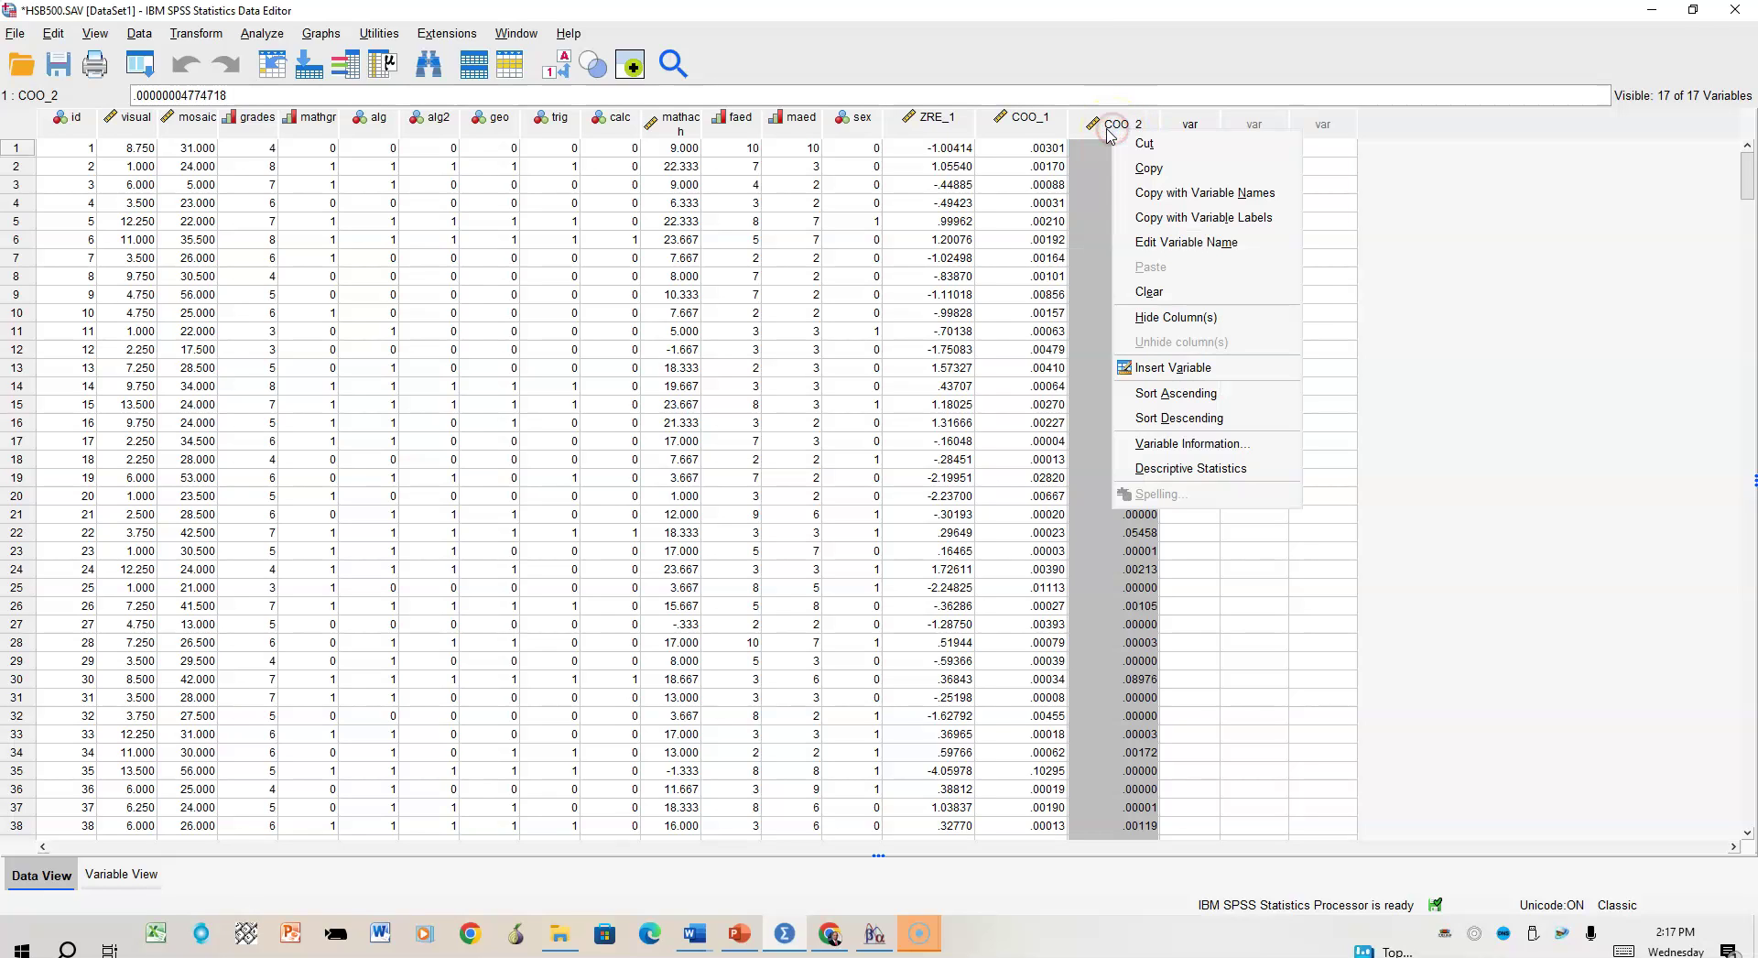
pyautogui.click(1182, 421)
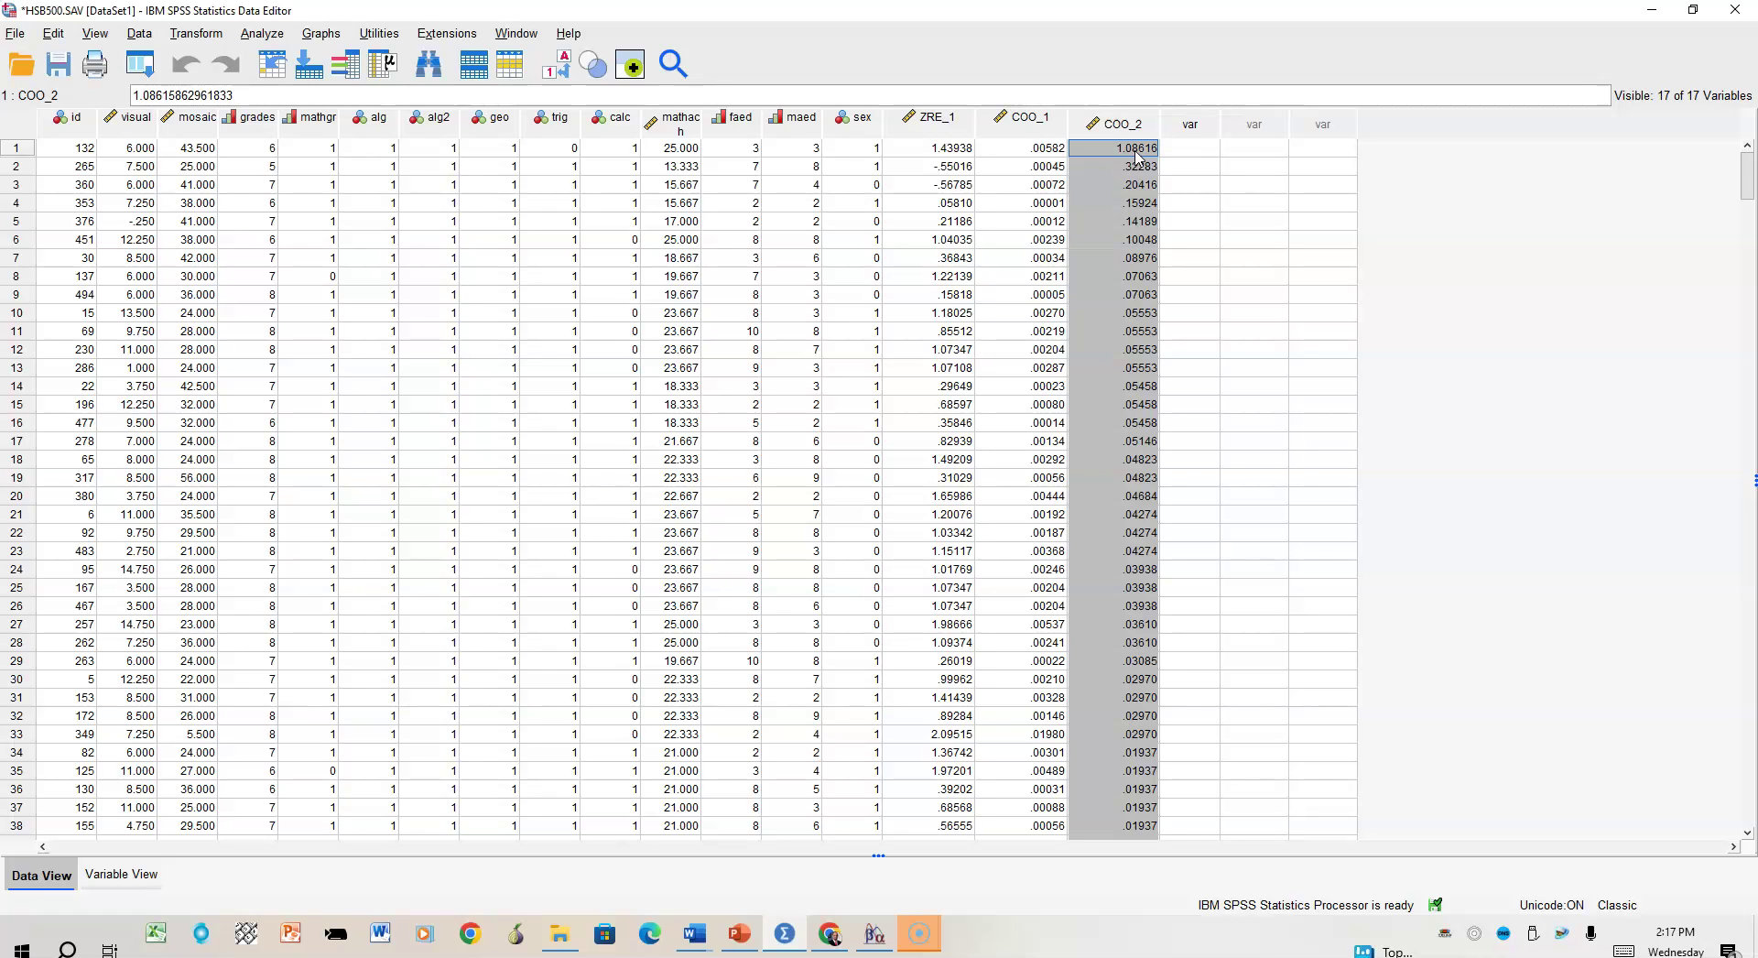
# Step: Examine the first sorted case, checking its COO_2 value and its id
pyautogui.click(1128, 126)
pyautogui.click(28, 148)
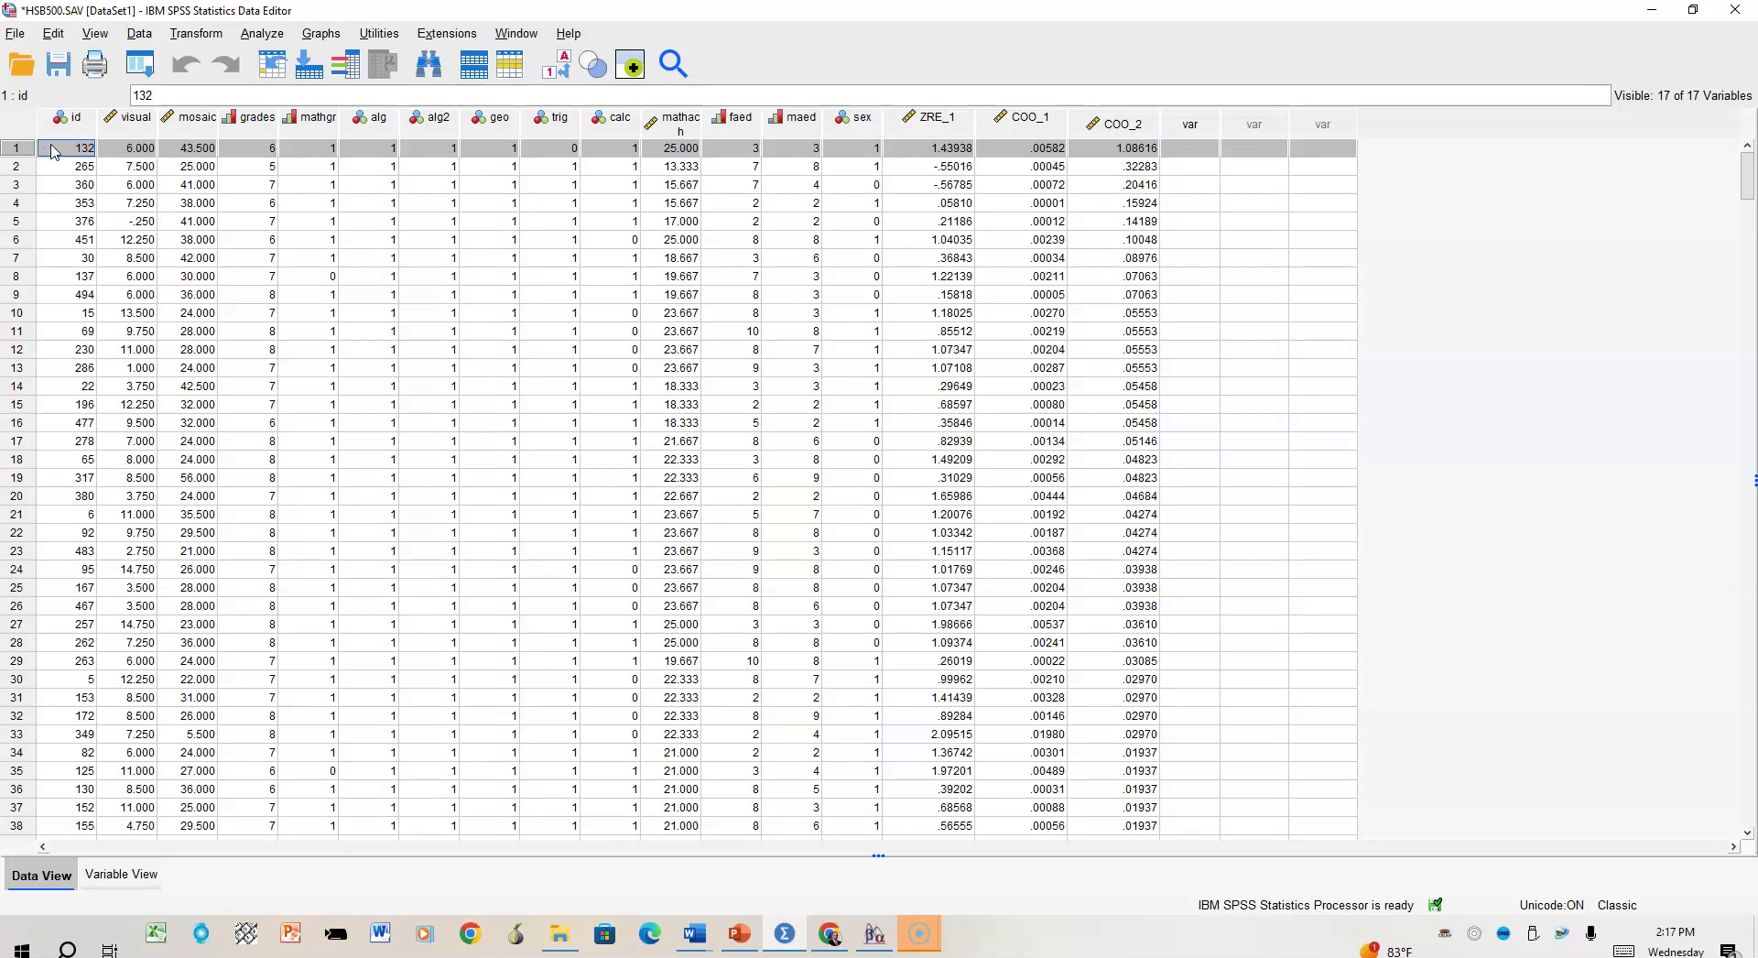
pyautogui.click(84, 151)
pyautogui.click(71, 154)
# Step: Sort the cases by id in ascending order and switch to the PowerPoint presentation
pyautogui.click(81, 124)
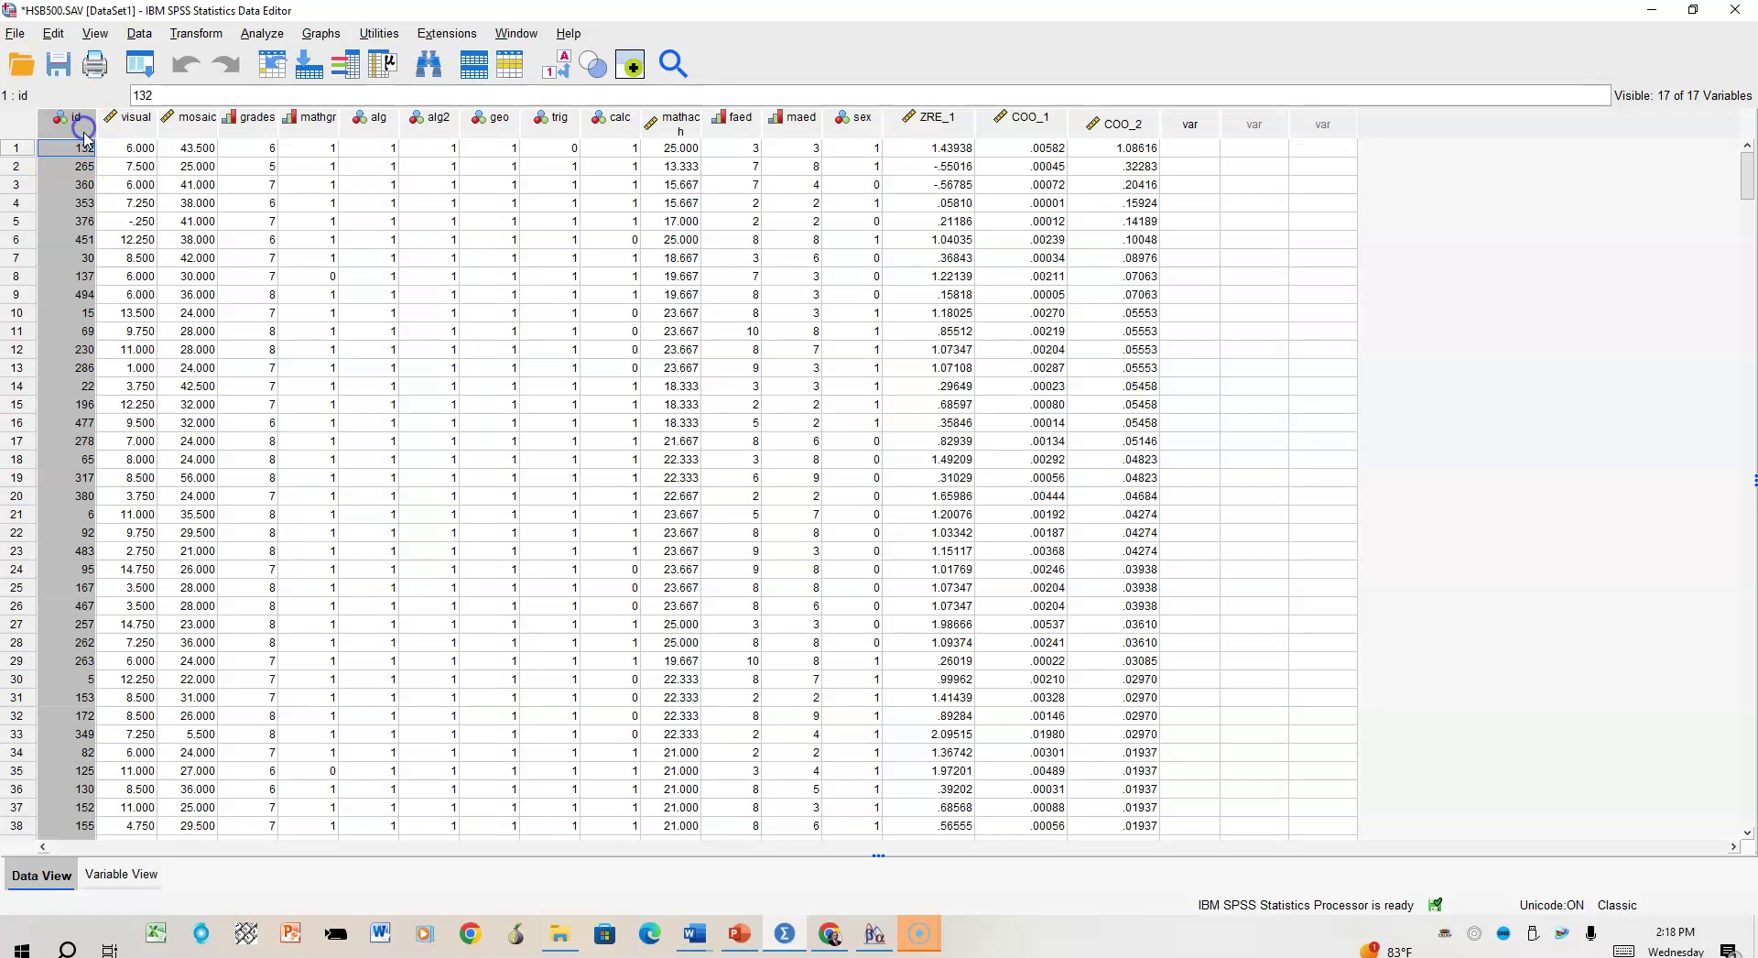
pyautogui.rightClick(70, 132)
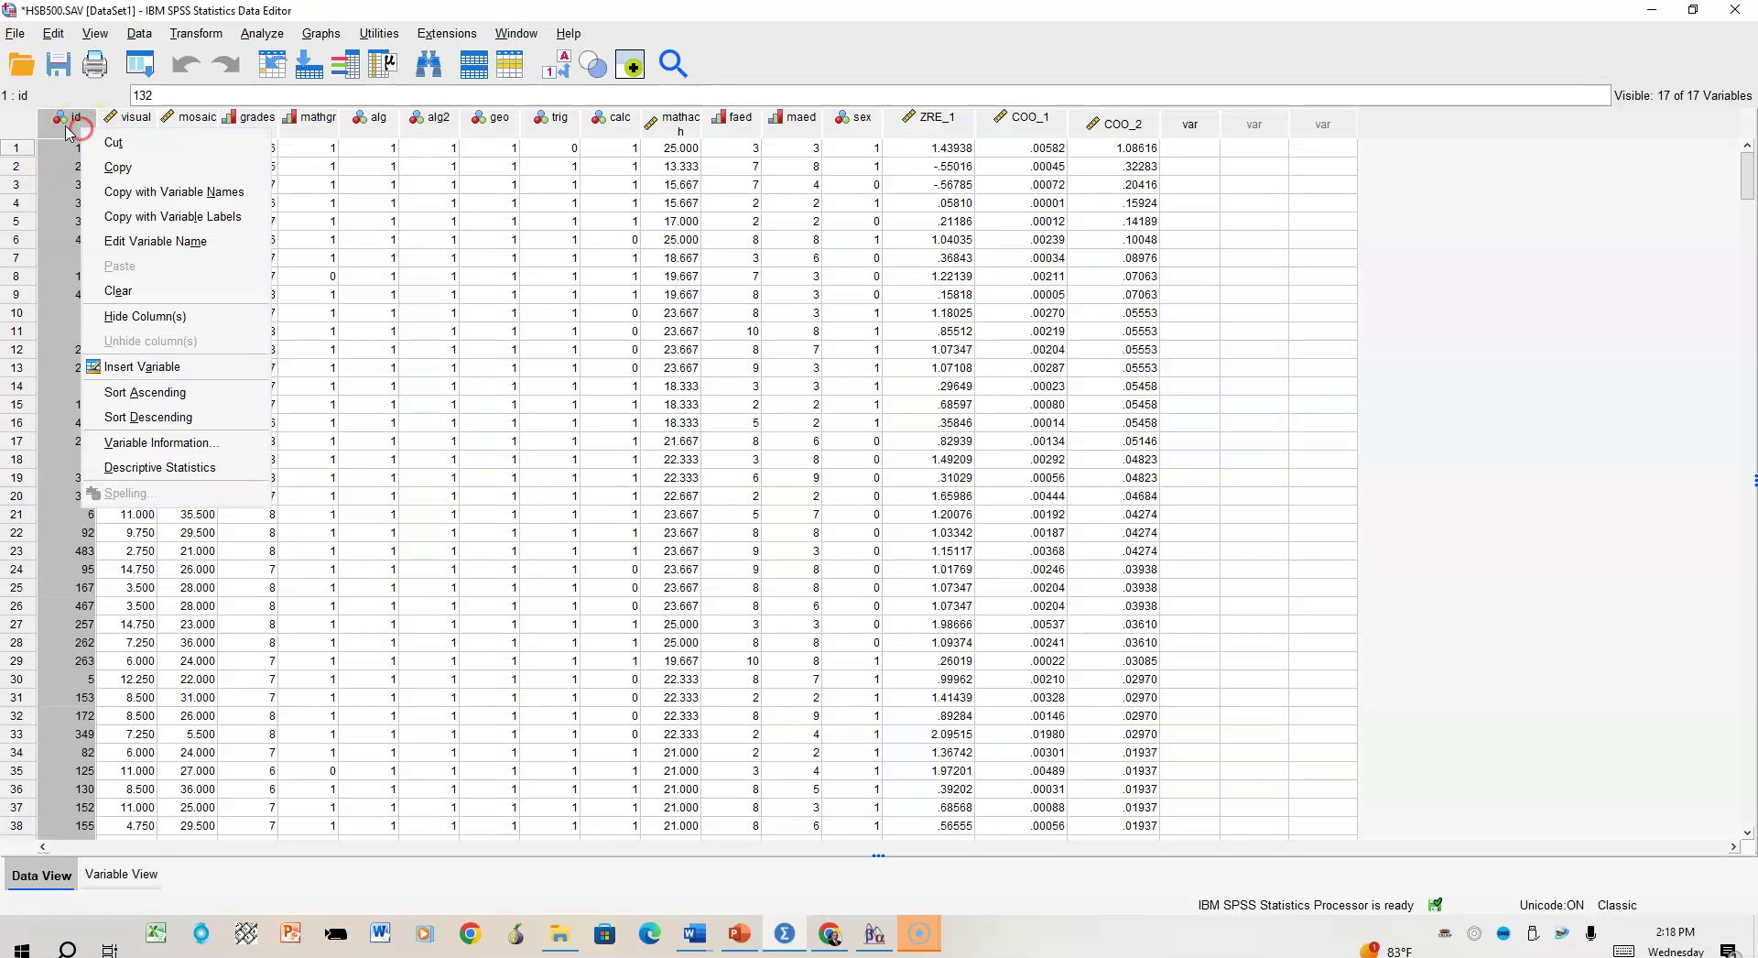
pyautogui.click(163, 394)
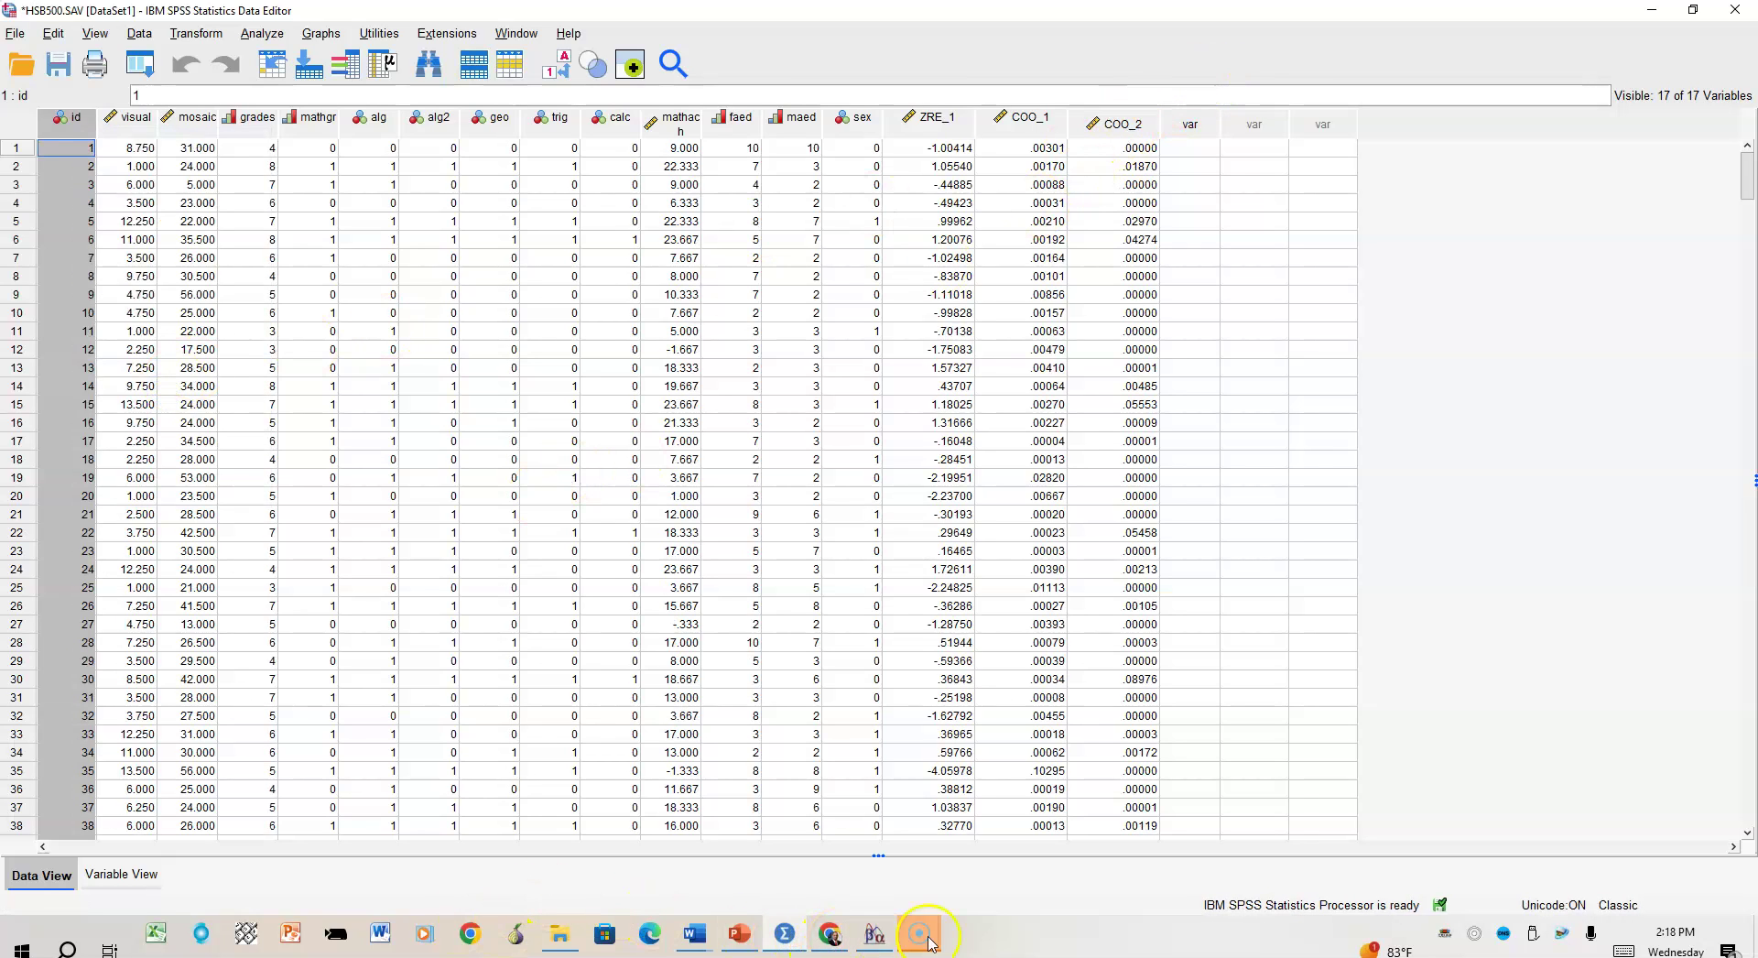
pyautogui.click(729, 943)
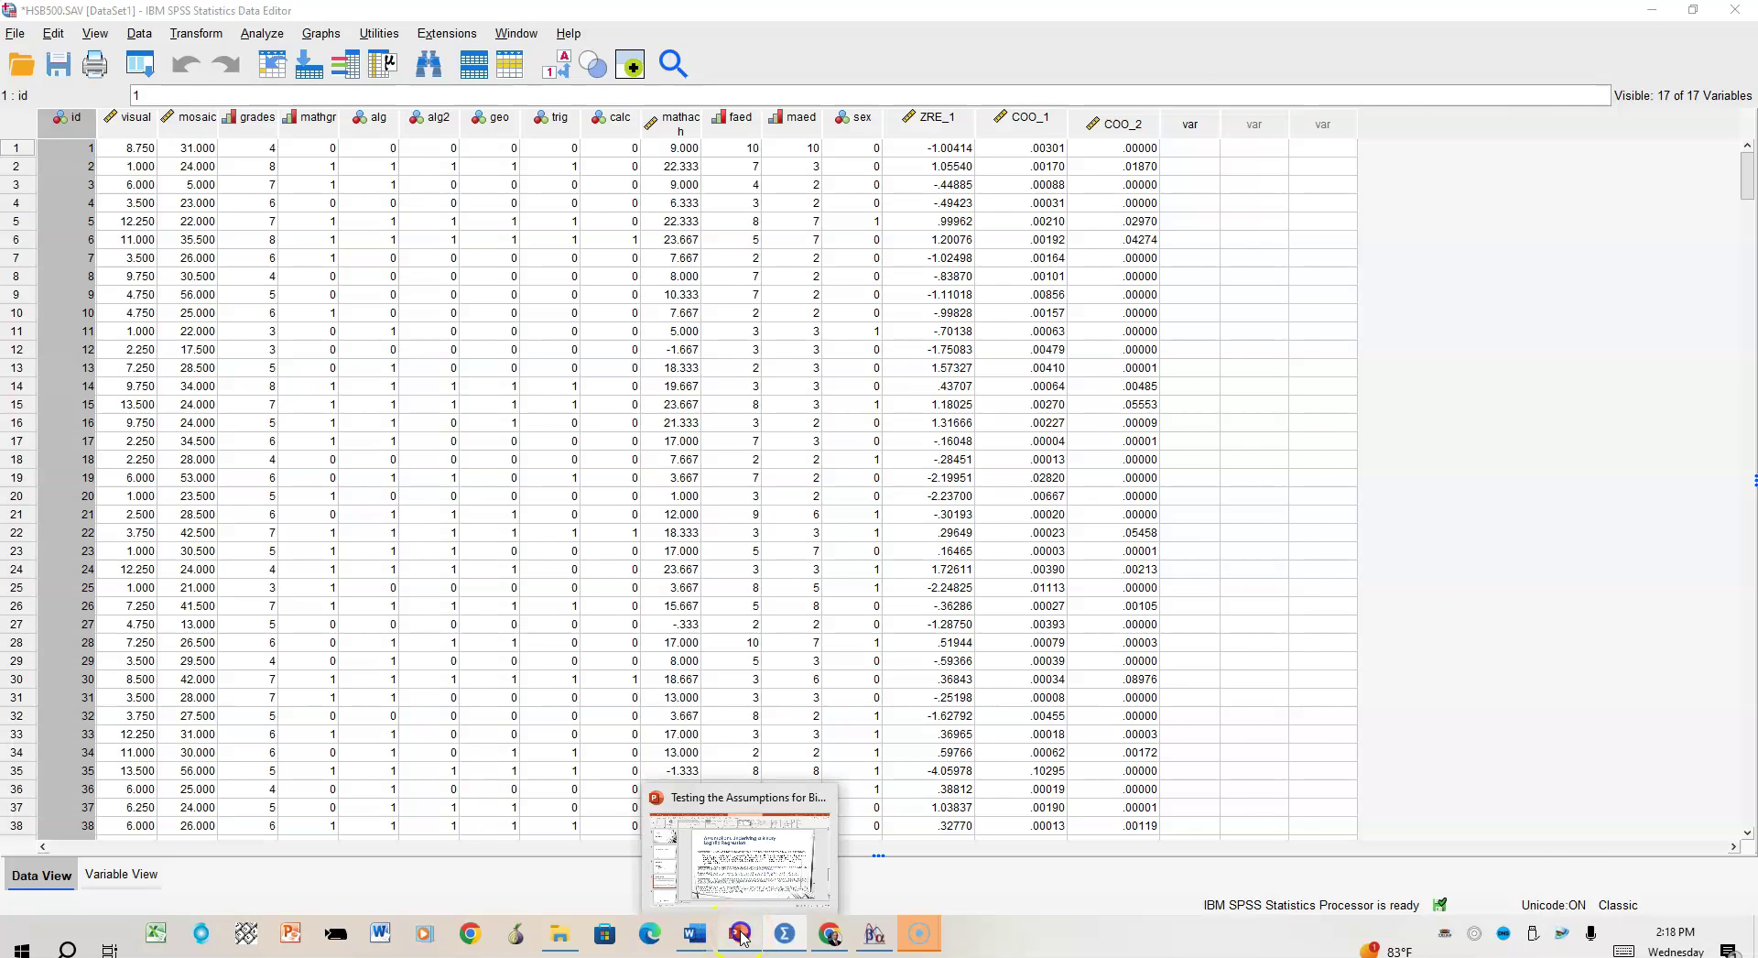
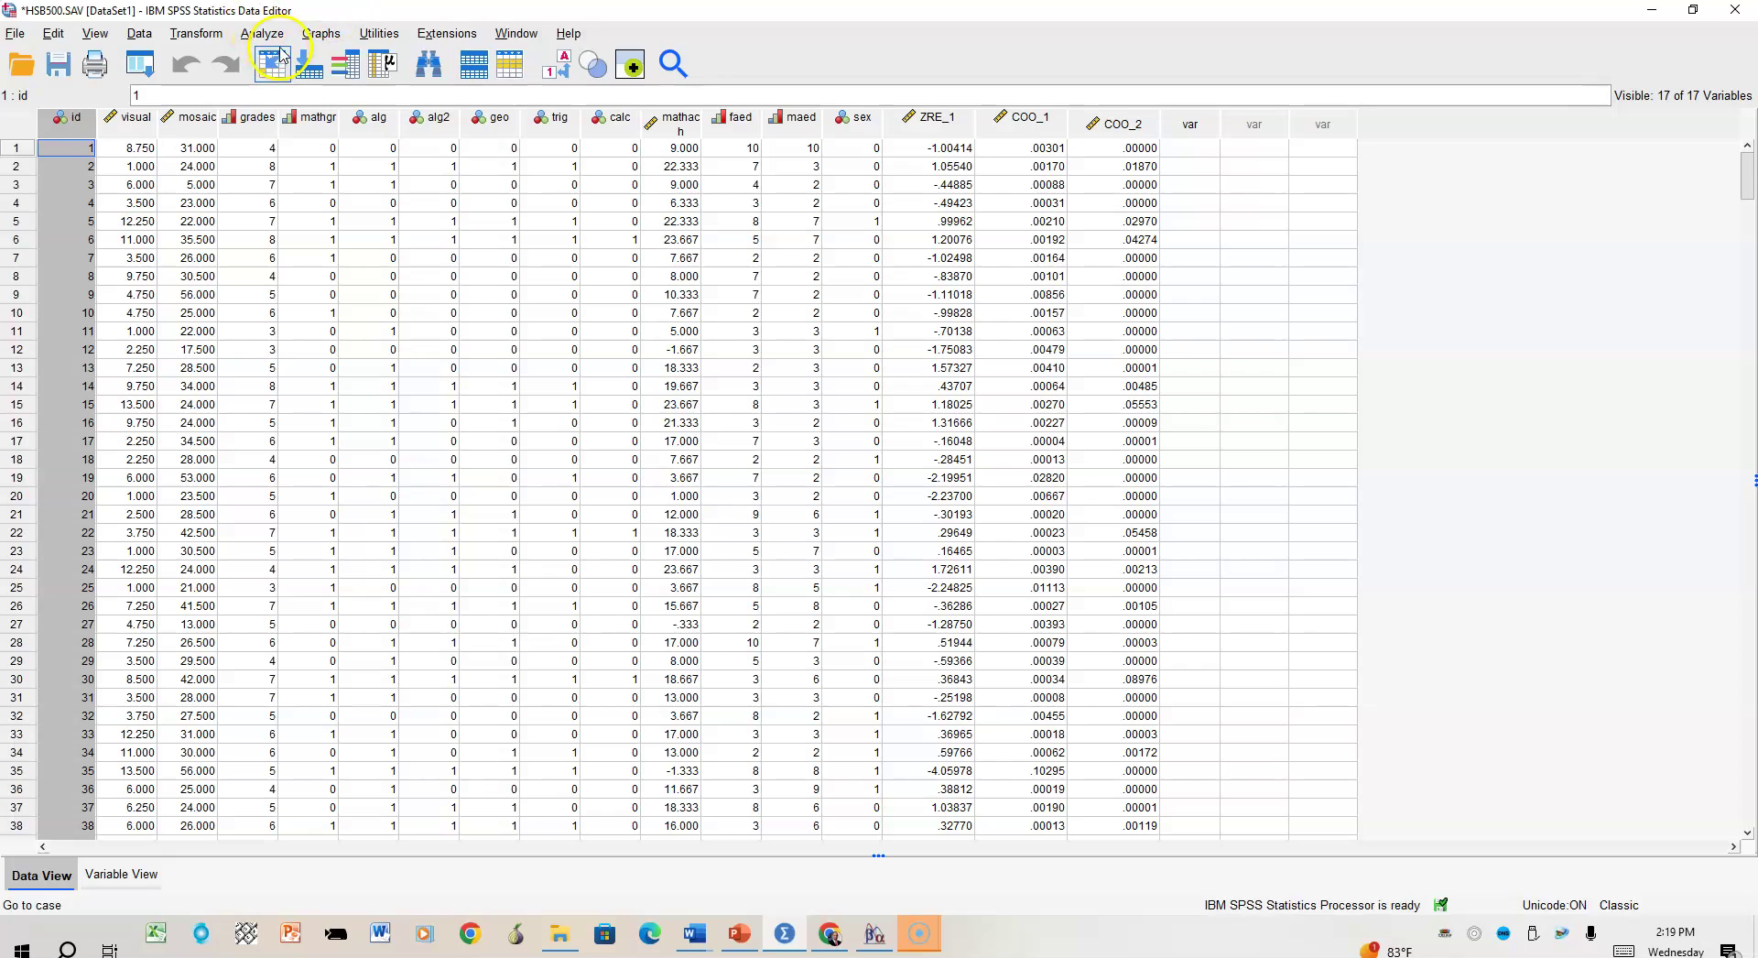
# Step: Start a Bivariate Correlations analysis in SPSS and reset its previous settings
pyautogui.click(278, 40)
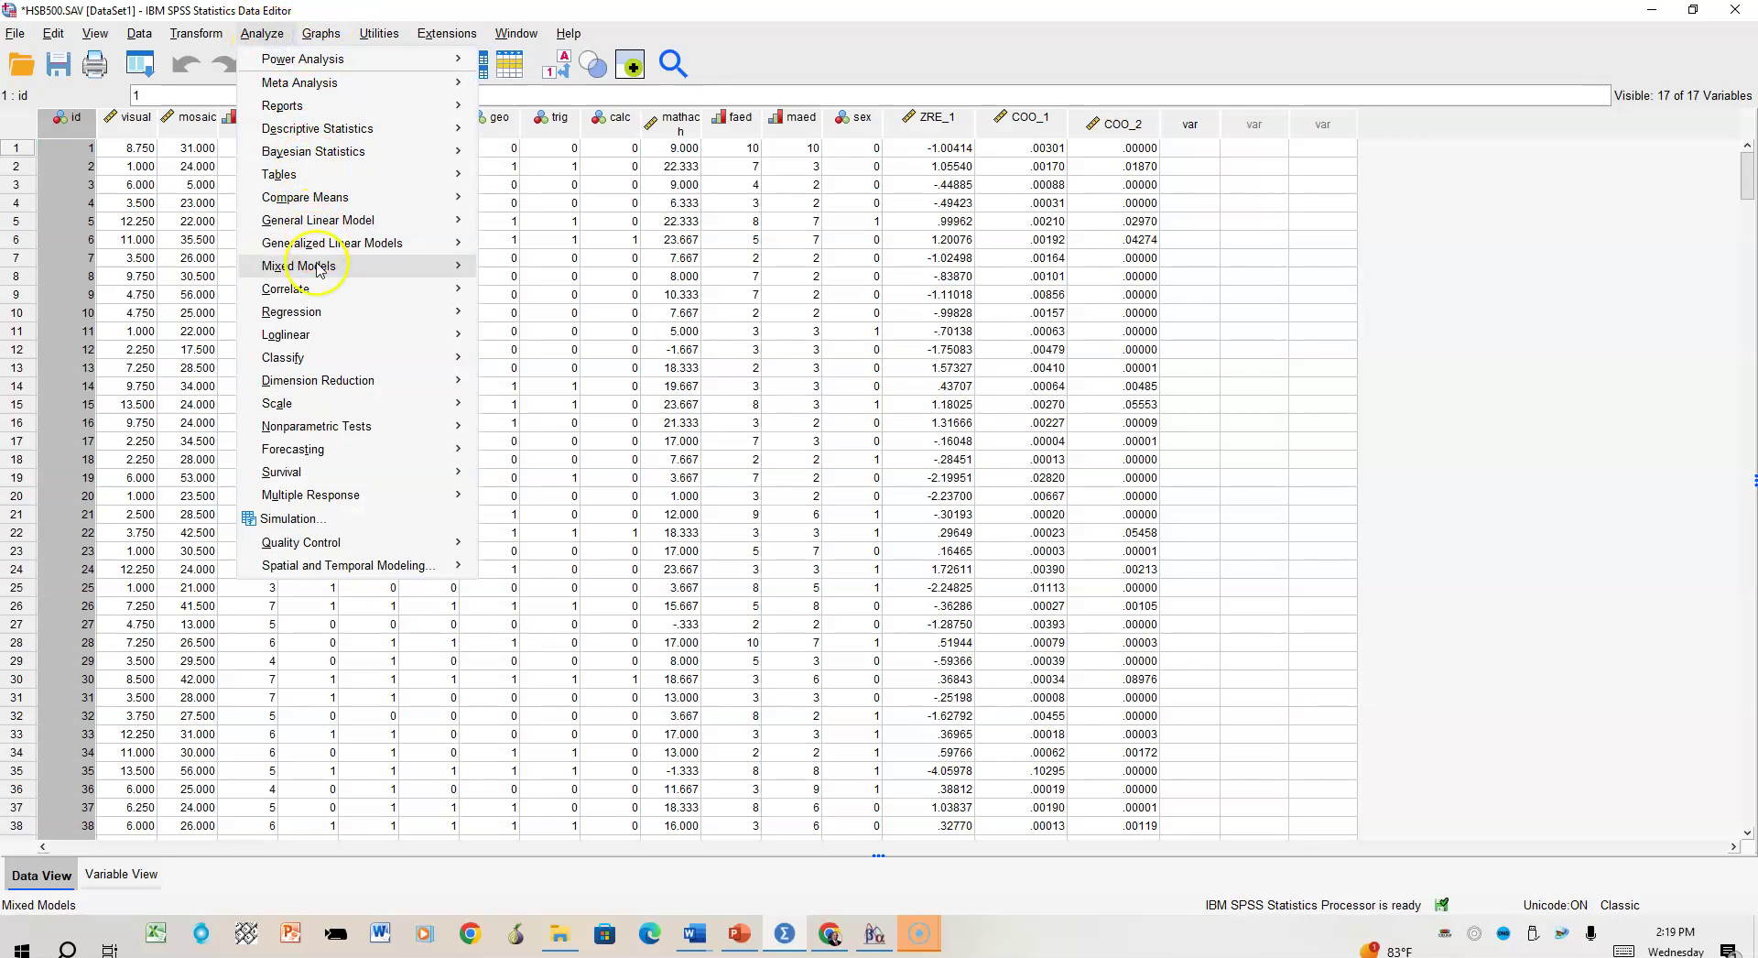
pyautogui.moveTo(335, 291)
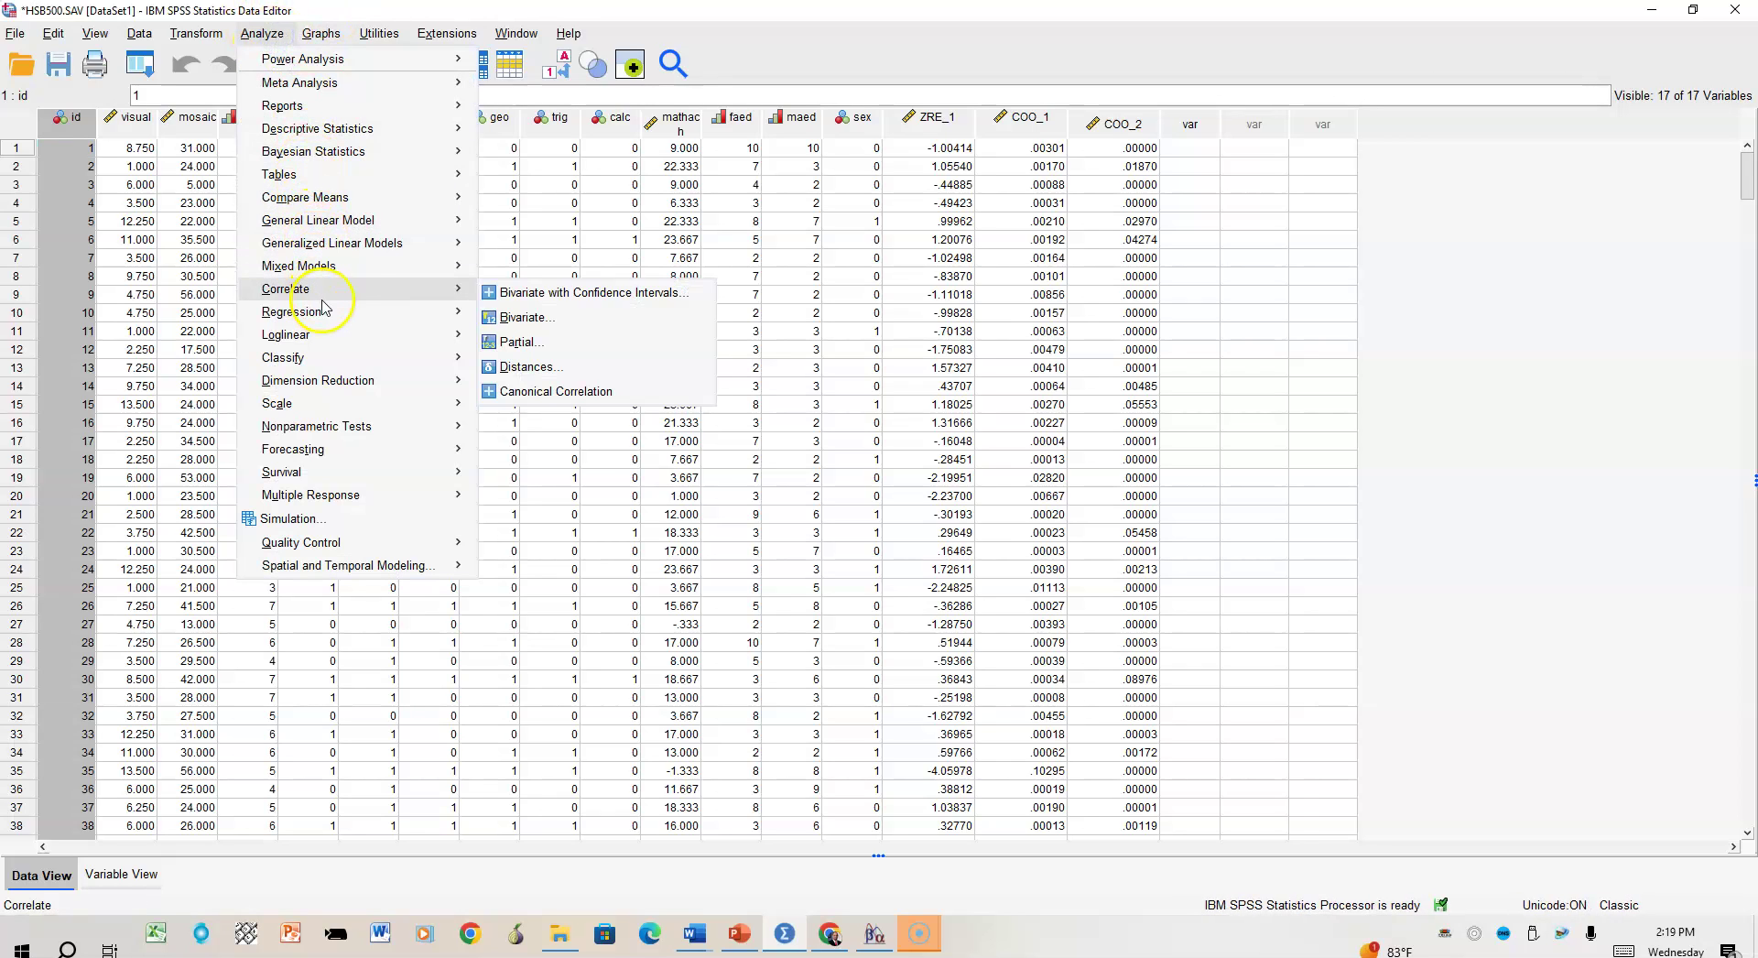
pyautogui.click(557, 327)
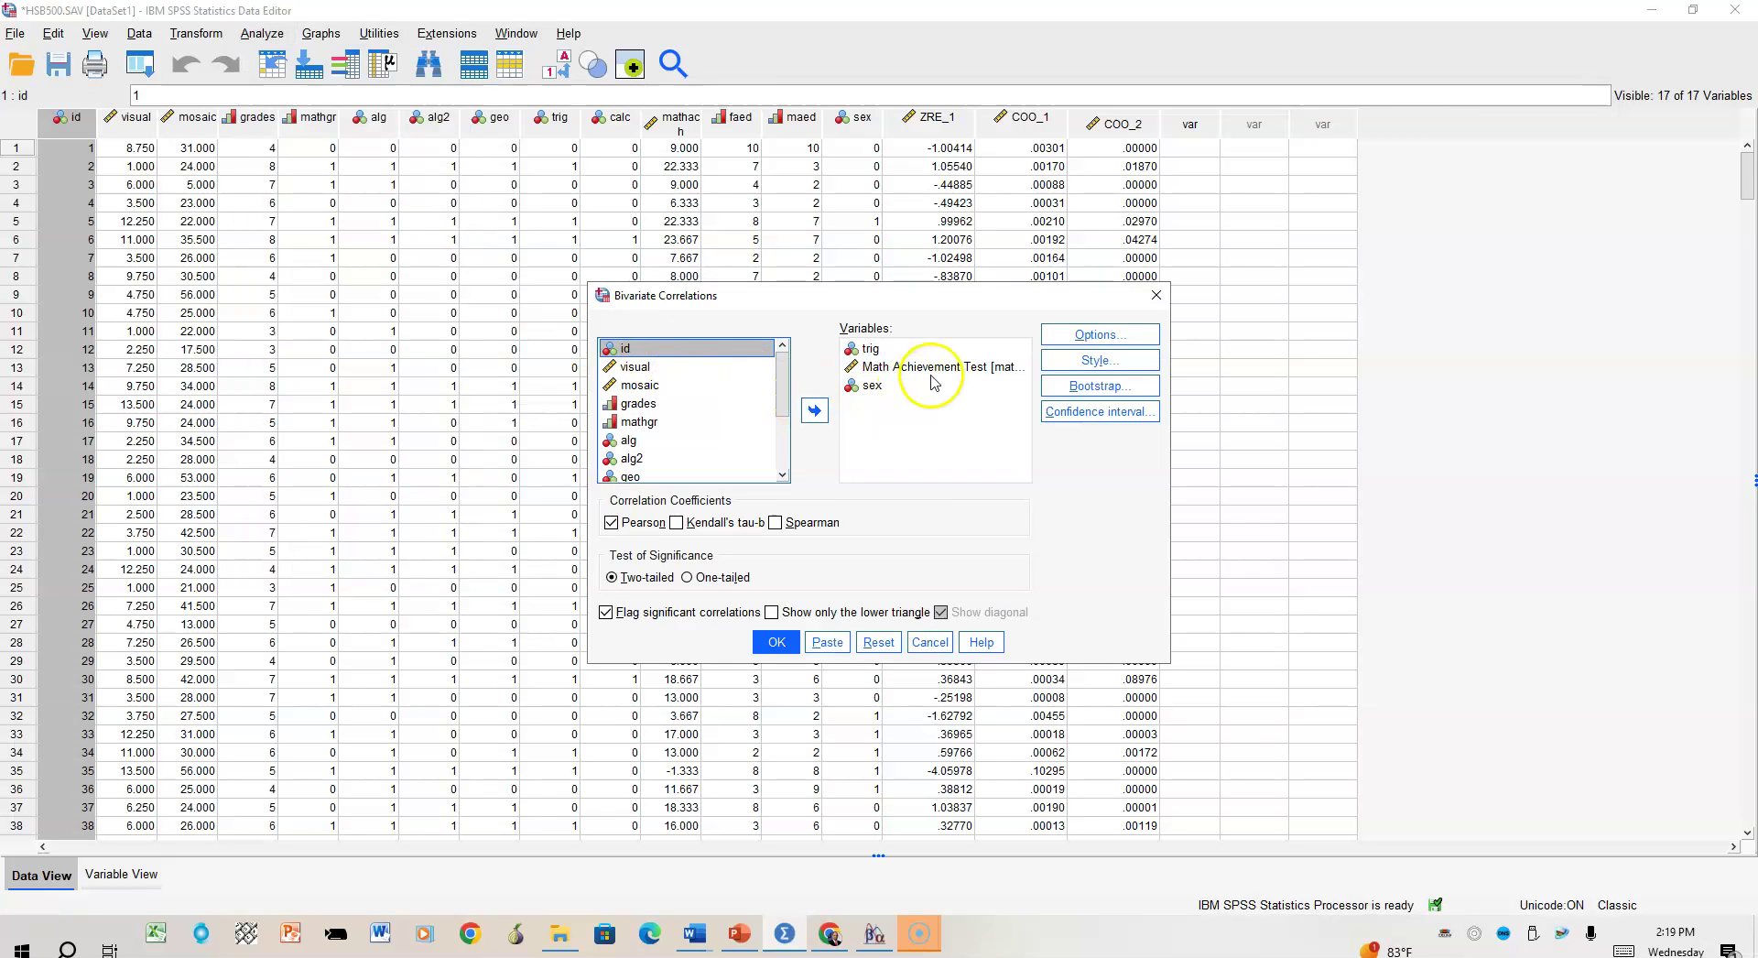
pyautogui.click(879, 643)
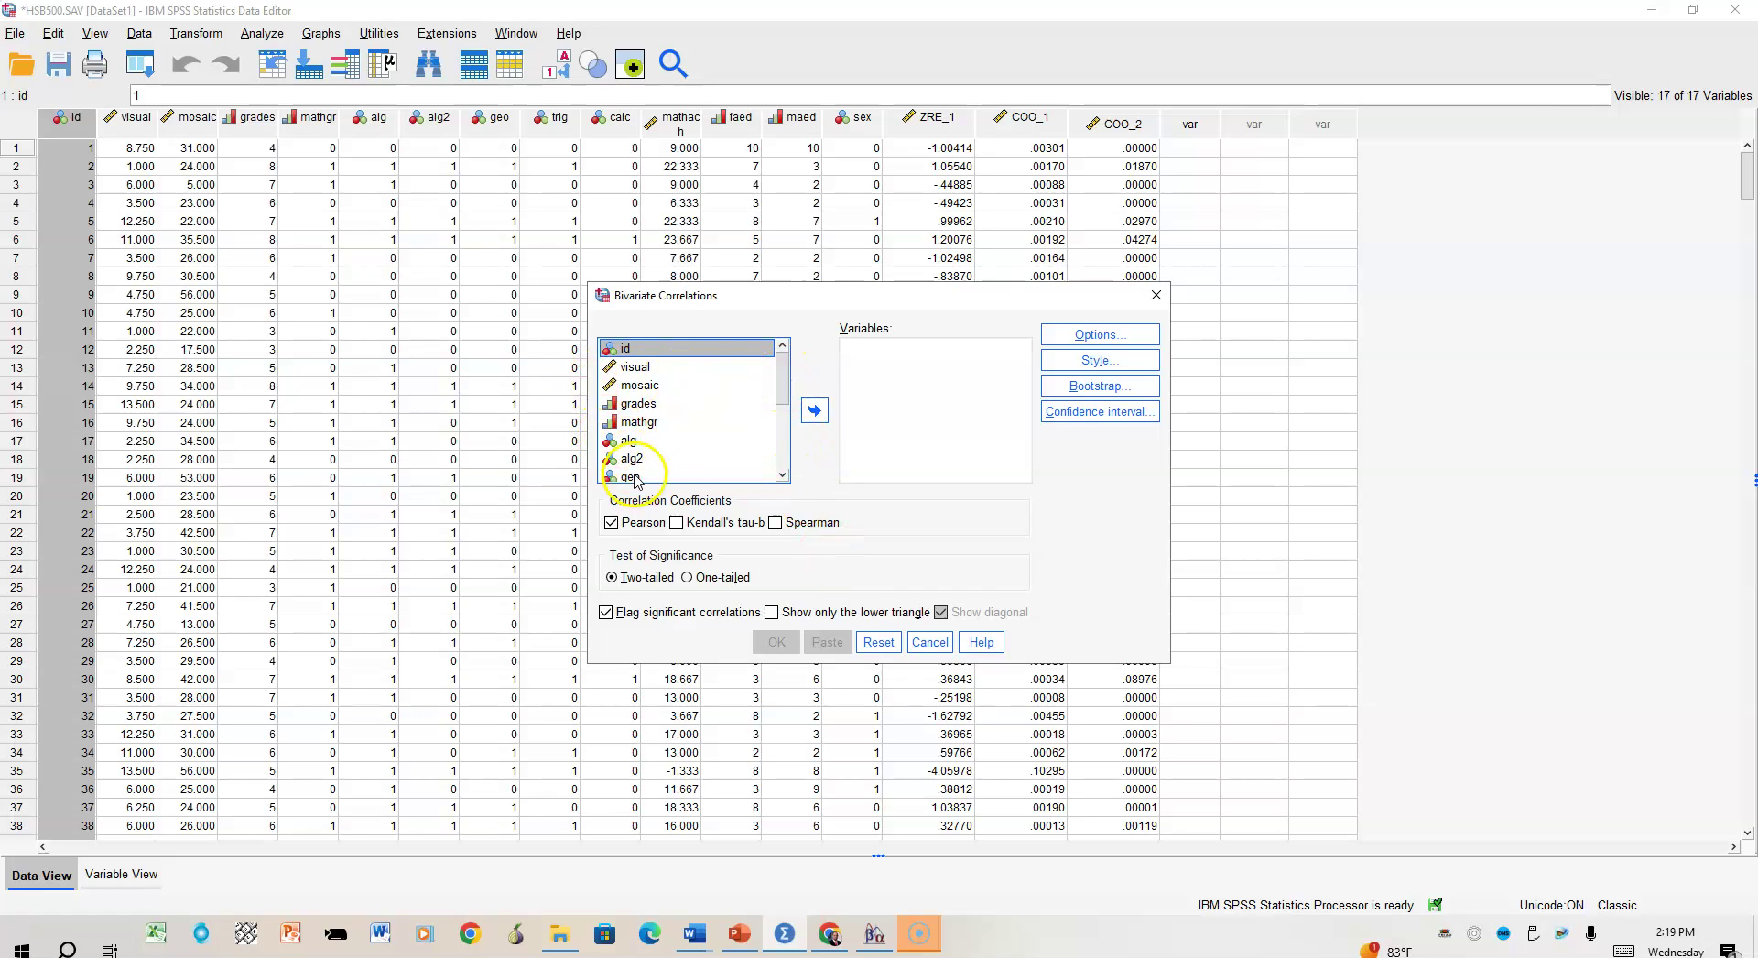
# Step: Run two-tailed Pearson correlations among trig, Math Achievement Test and sex
pyautogui.moveTo(784, 365); pyautogui.dragTo(785, 379)
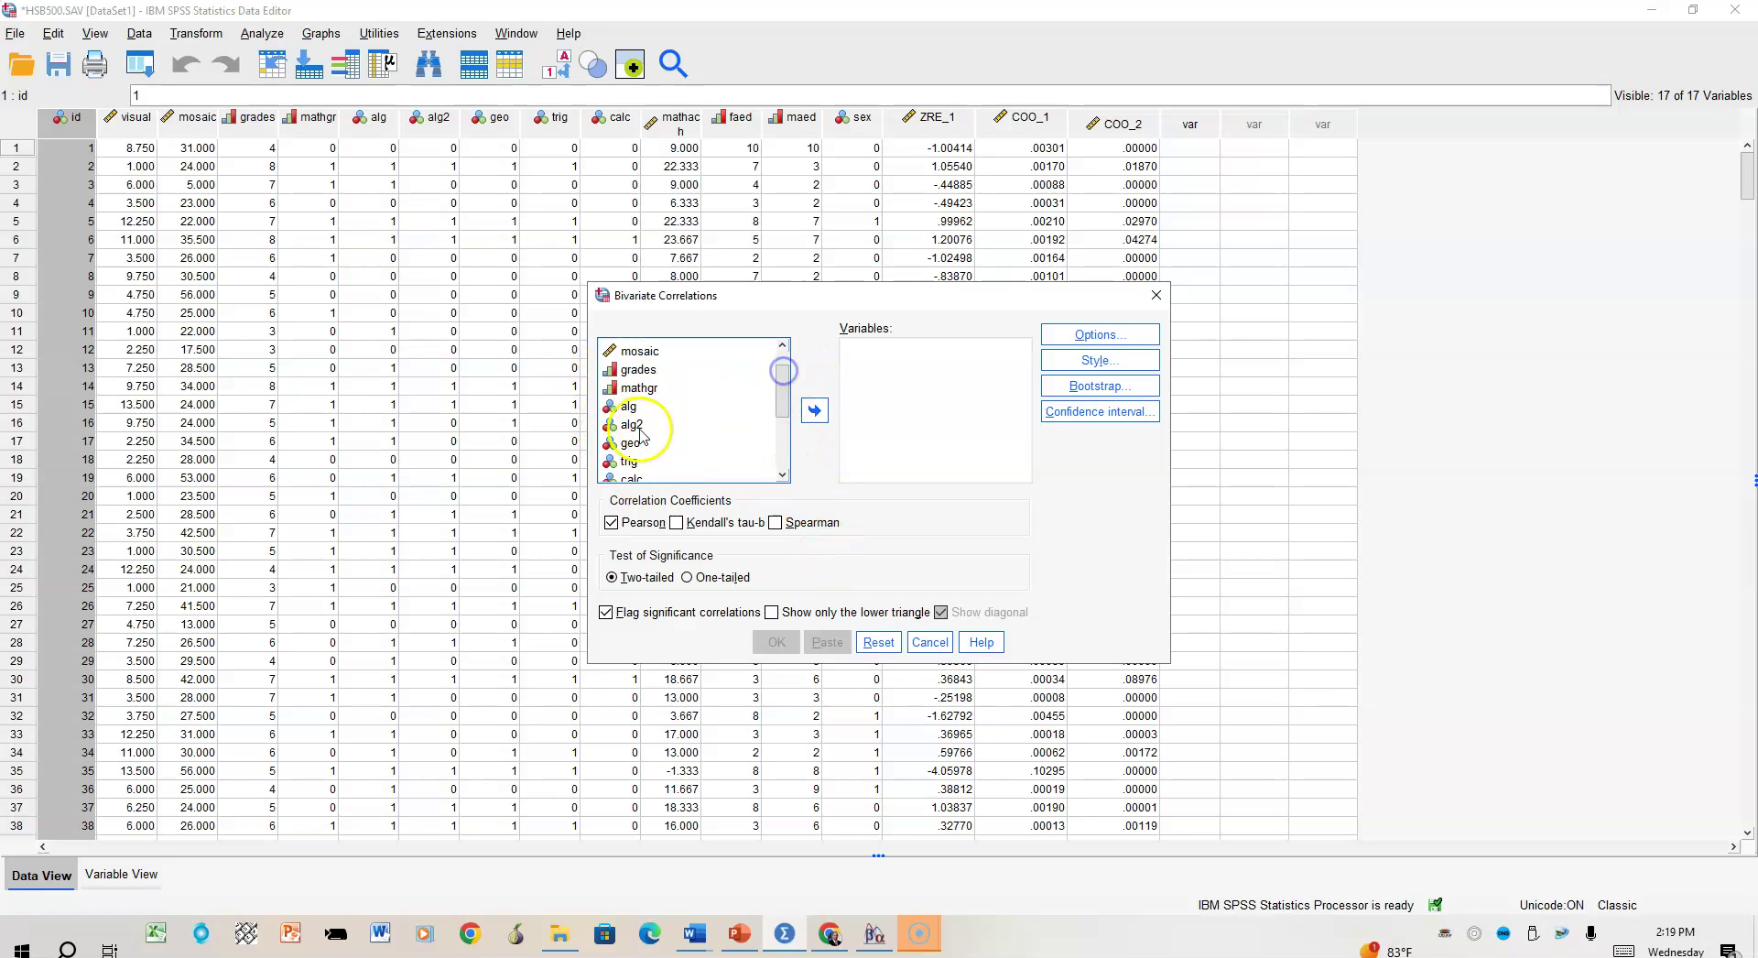
pyautogui.click(632, 463)
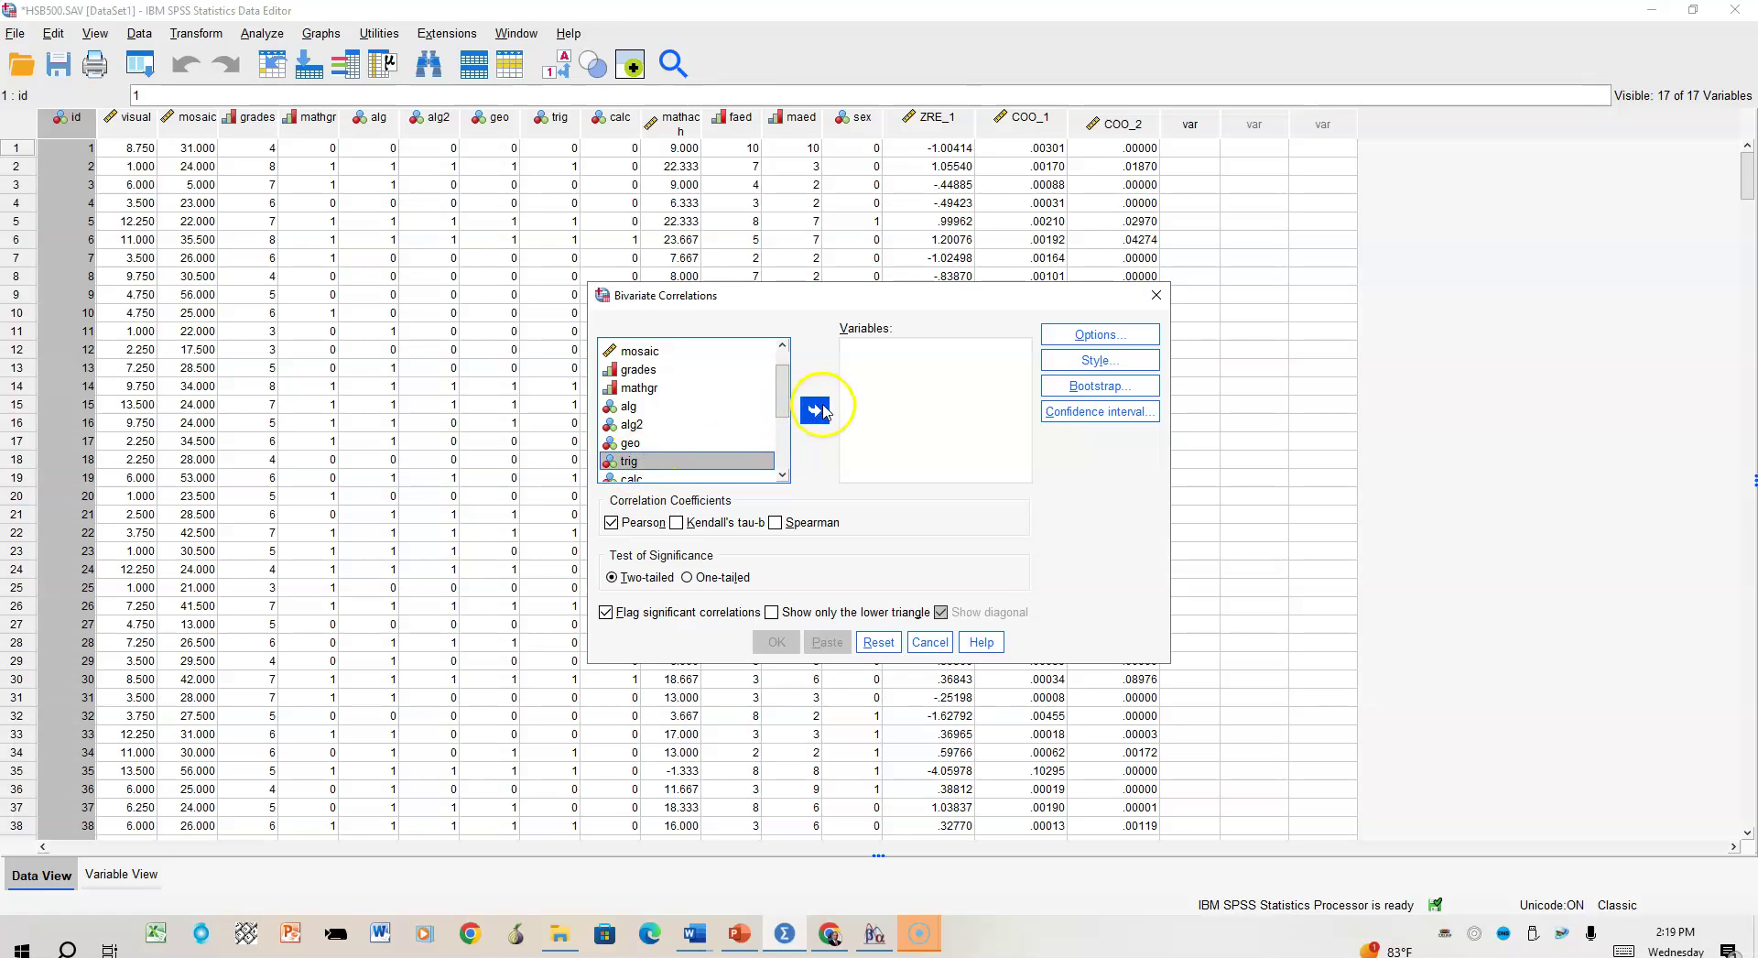
pyautogui.click(815, 410)
pyautogui.moveTo(783, 395); pyautogui.dragTo(784, 414)
pyautogui.click(696, 435)
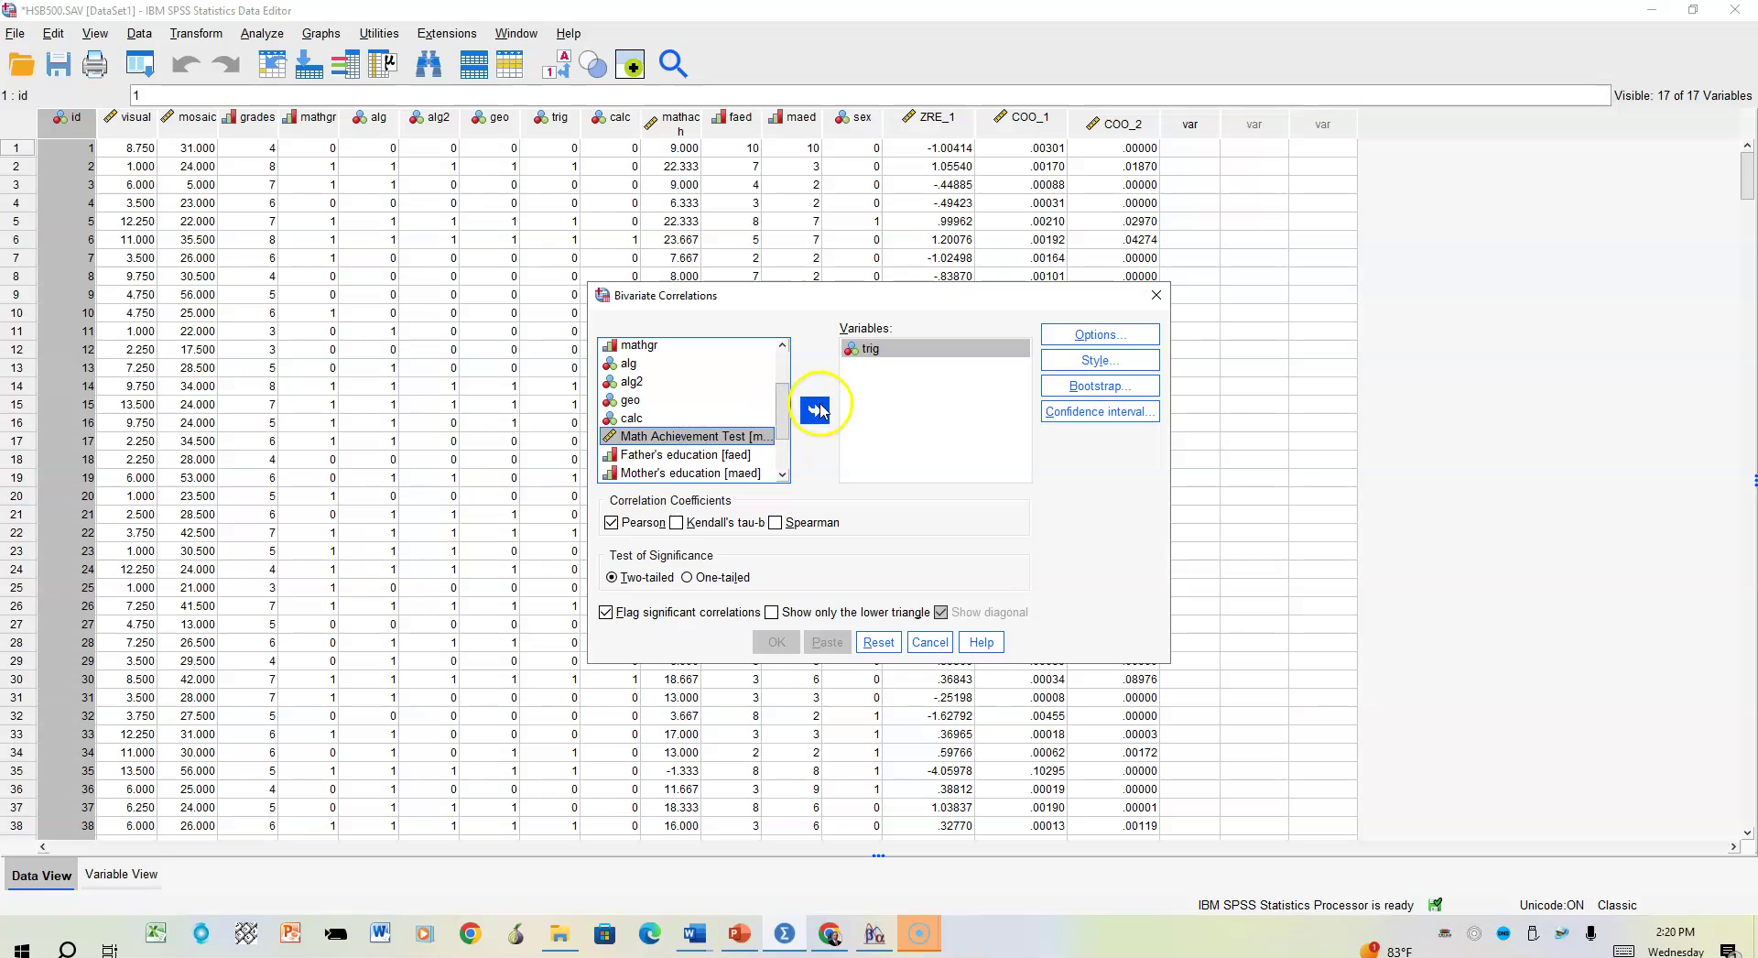
pyautogui.click(817, 411)
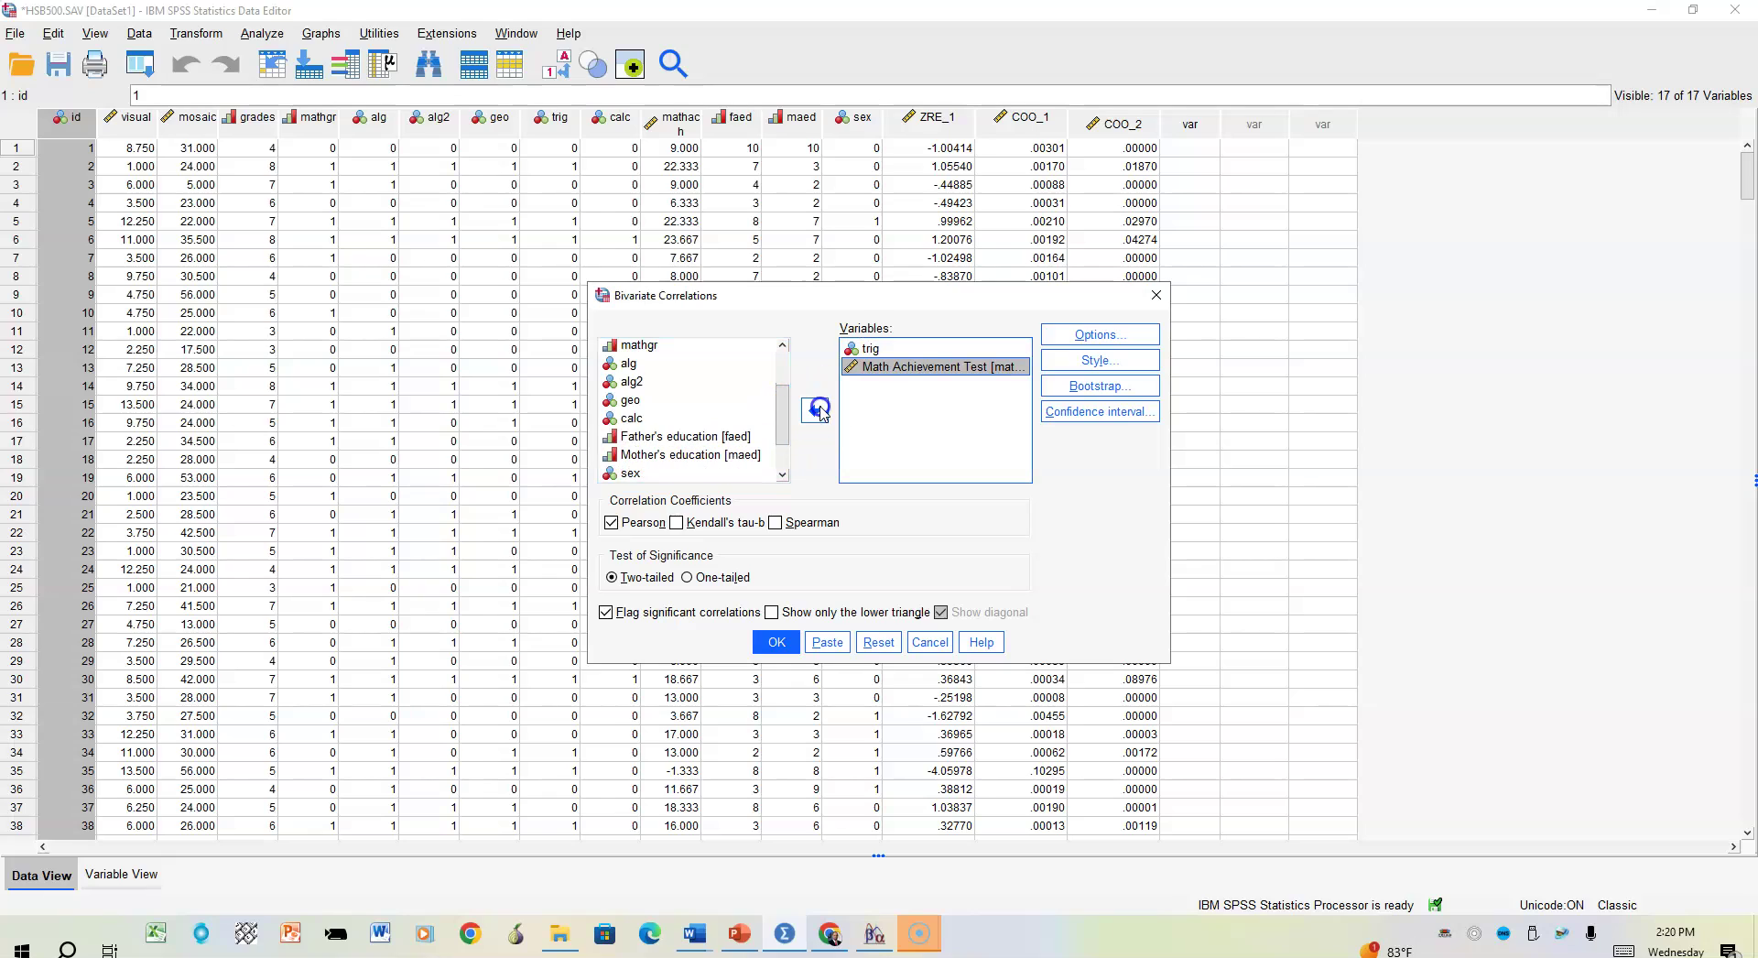
pyautogui.click(631, 474)
pyautogui.click(815, 411)
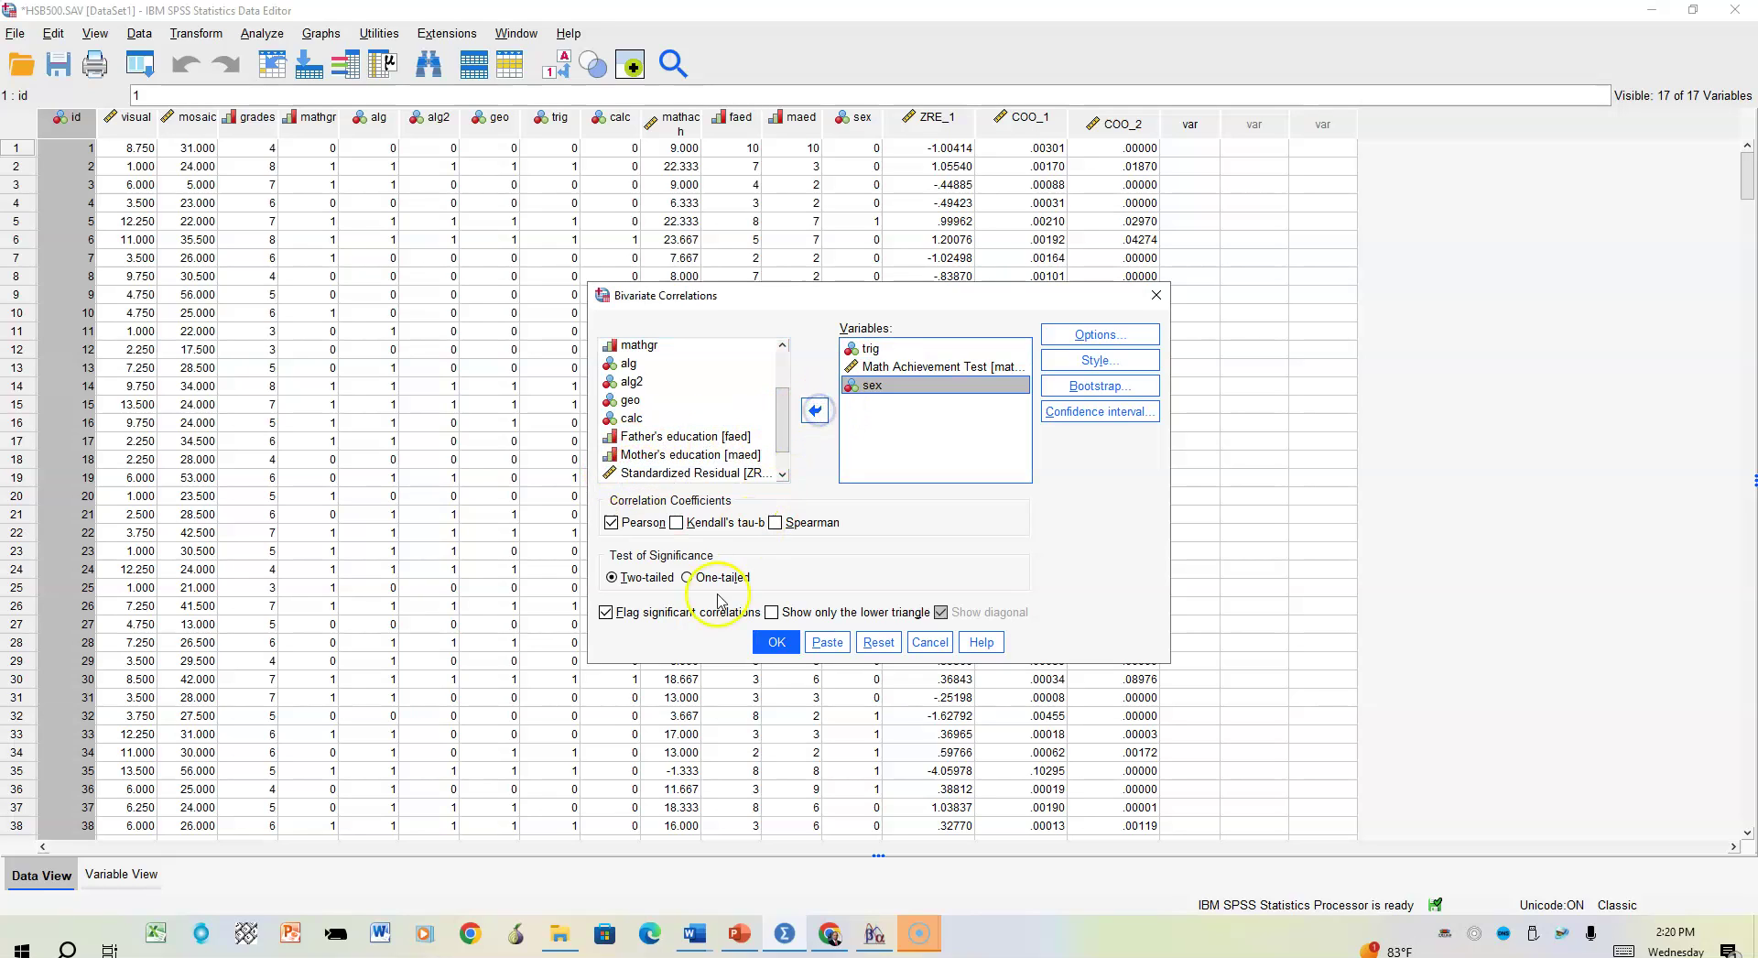
pyautogui.click(776, 642)
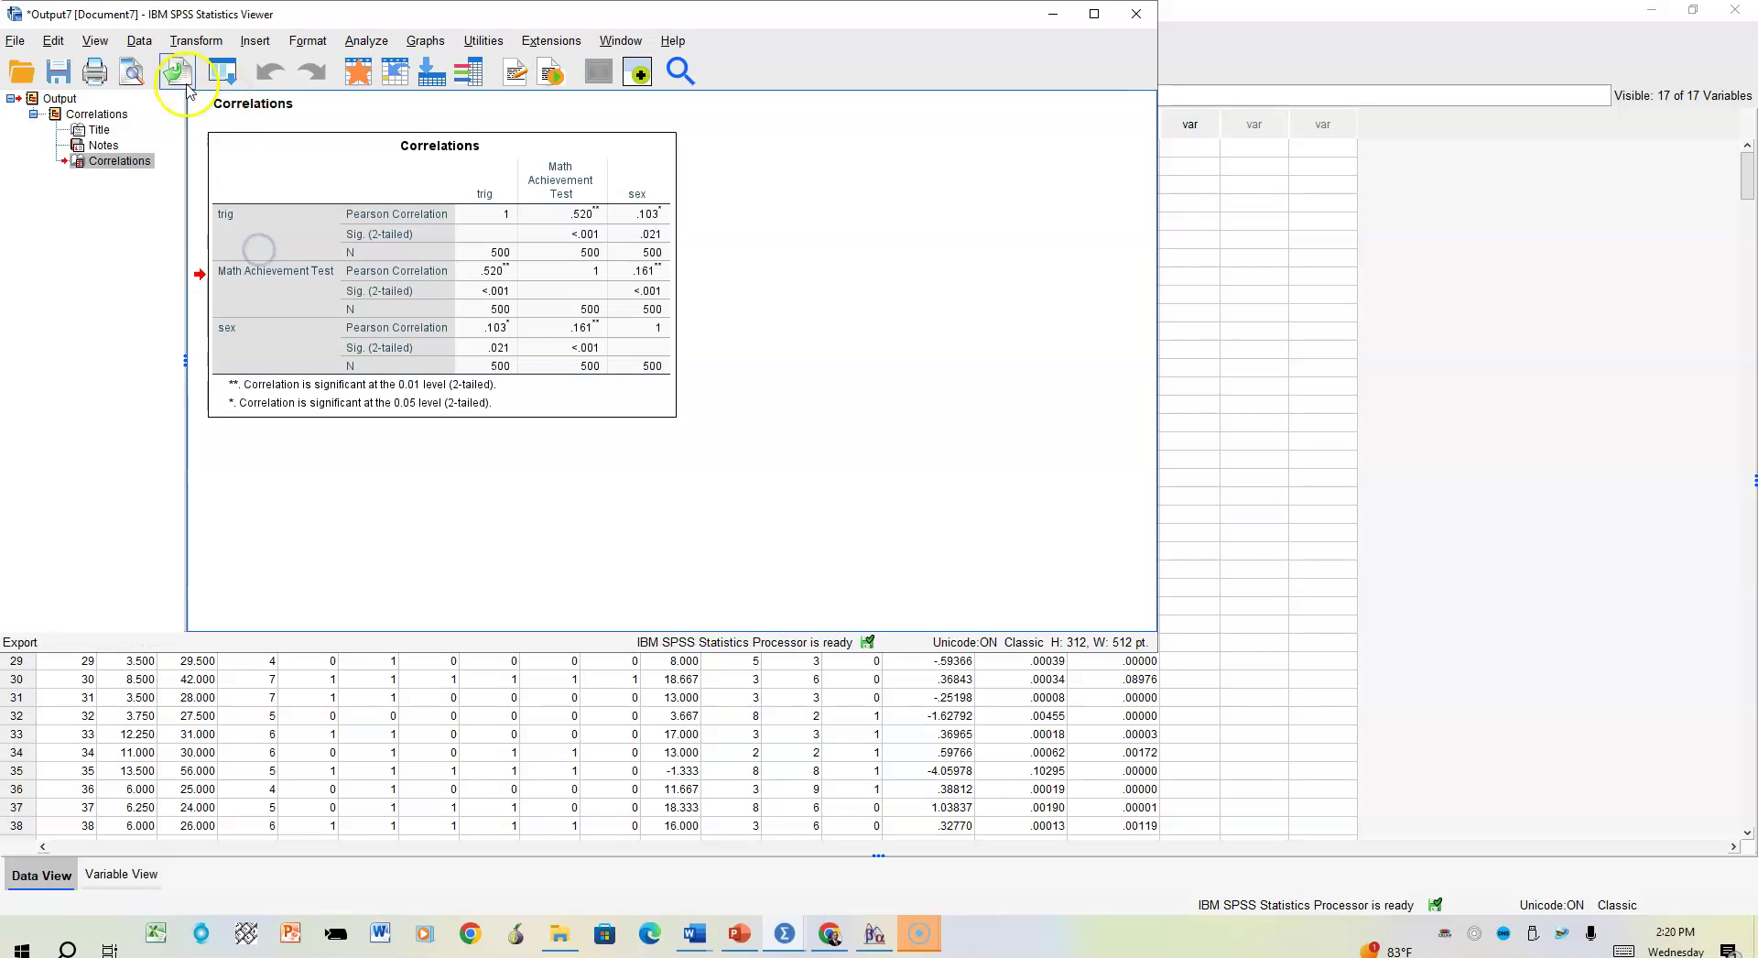
# Step: Examine the Correlations table in an enlarged print preview and close the output without saving it
pyautogui.click(132, 73)
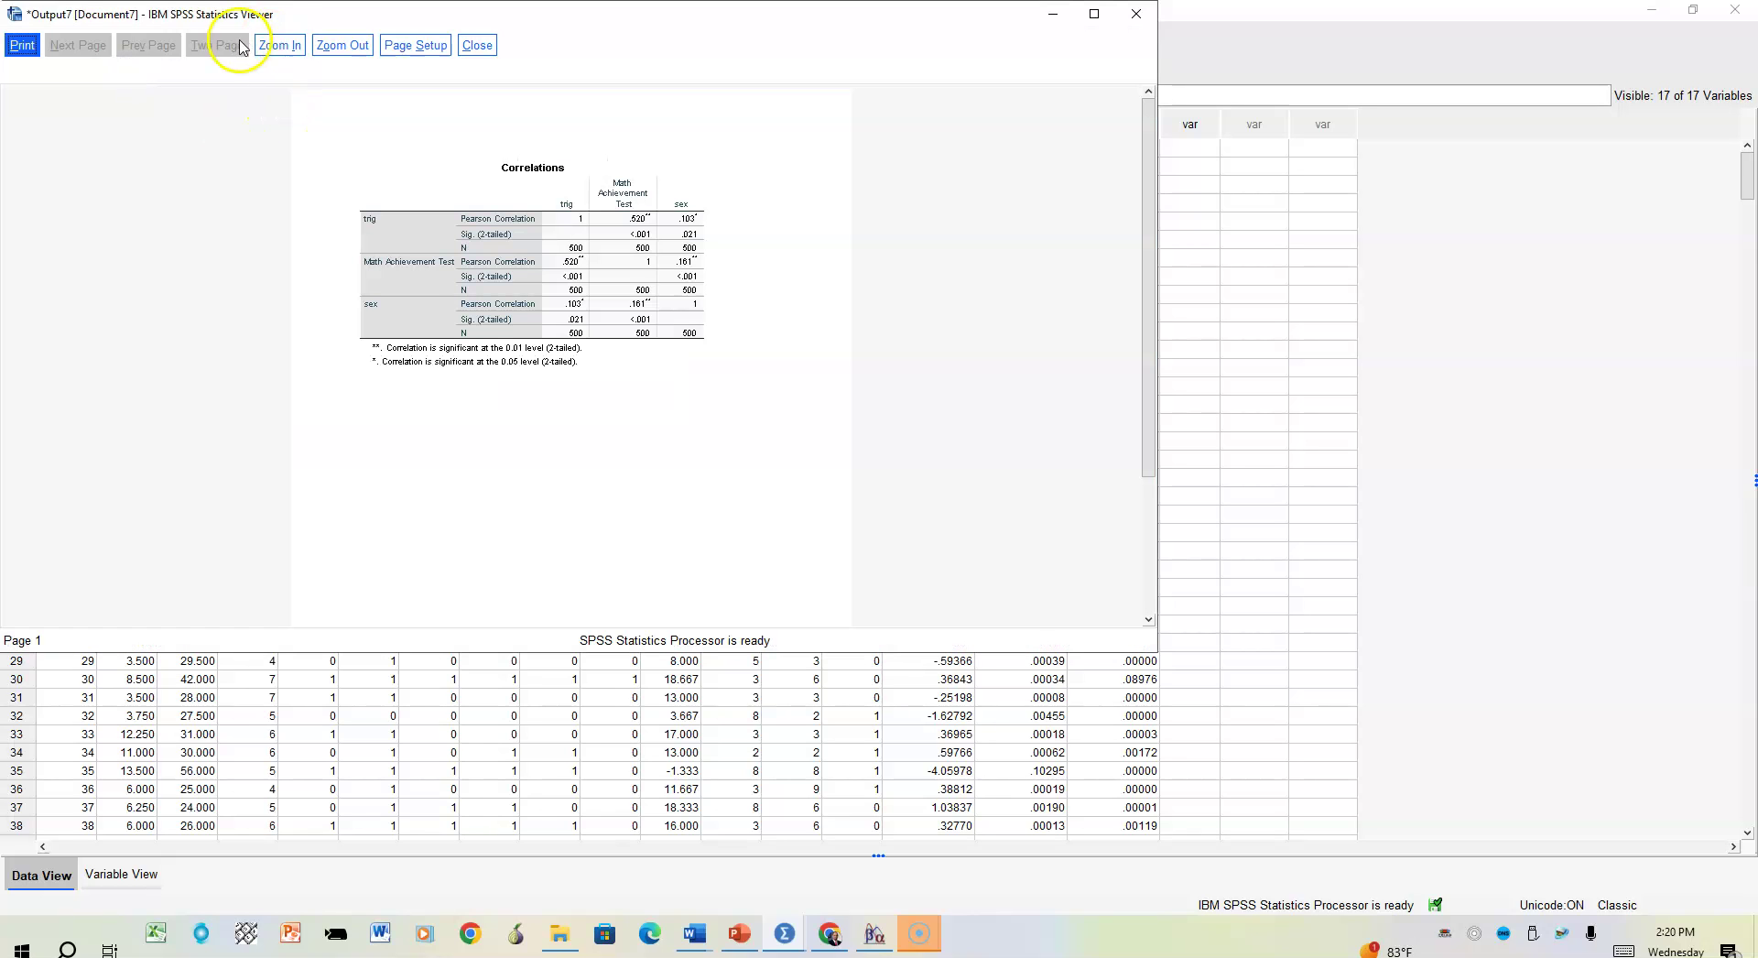
pyautogui.click(280, 46)
pyautogui.click(288, 52)
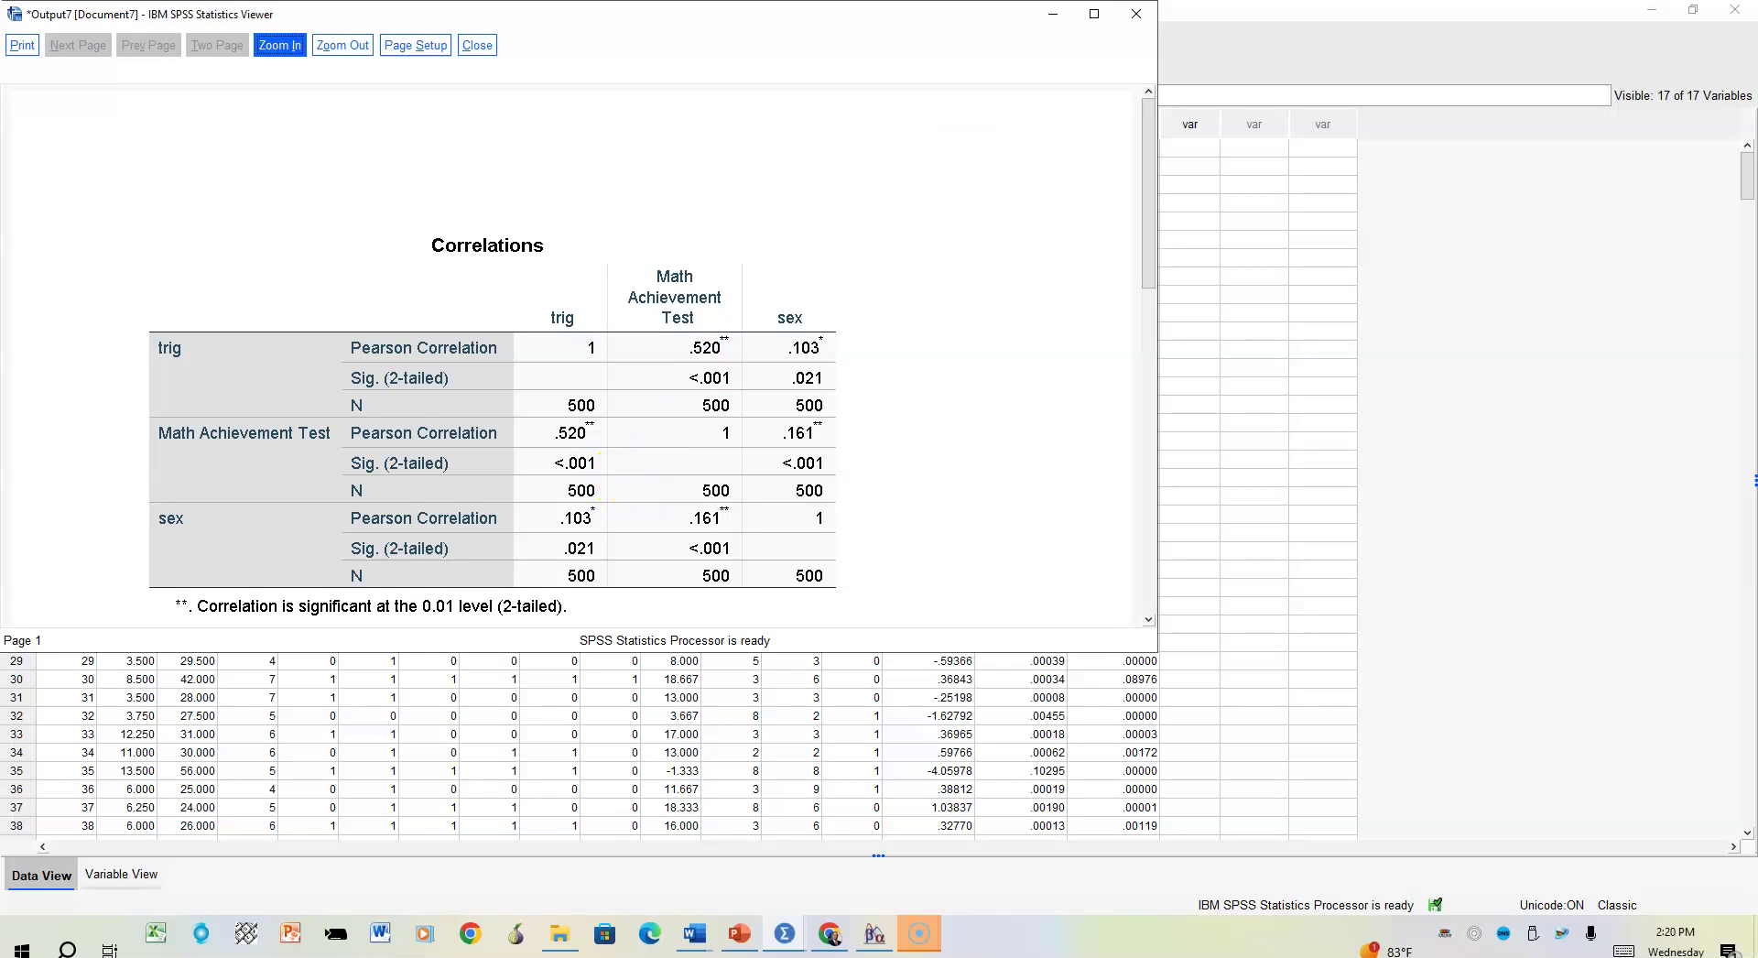
pyautogui.click(1136, 15)
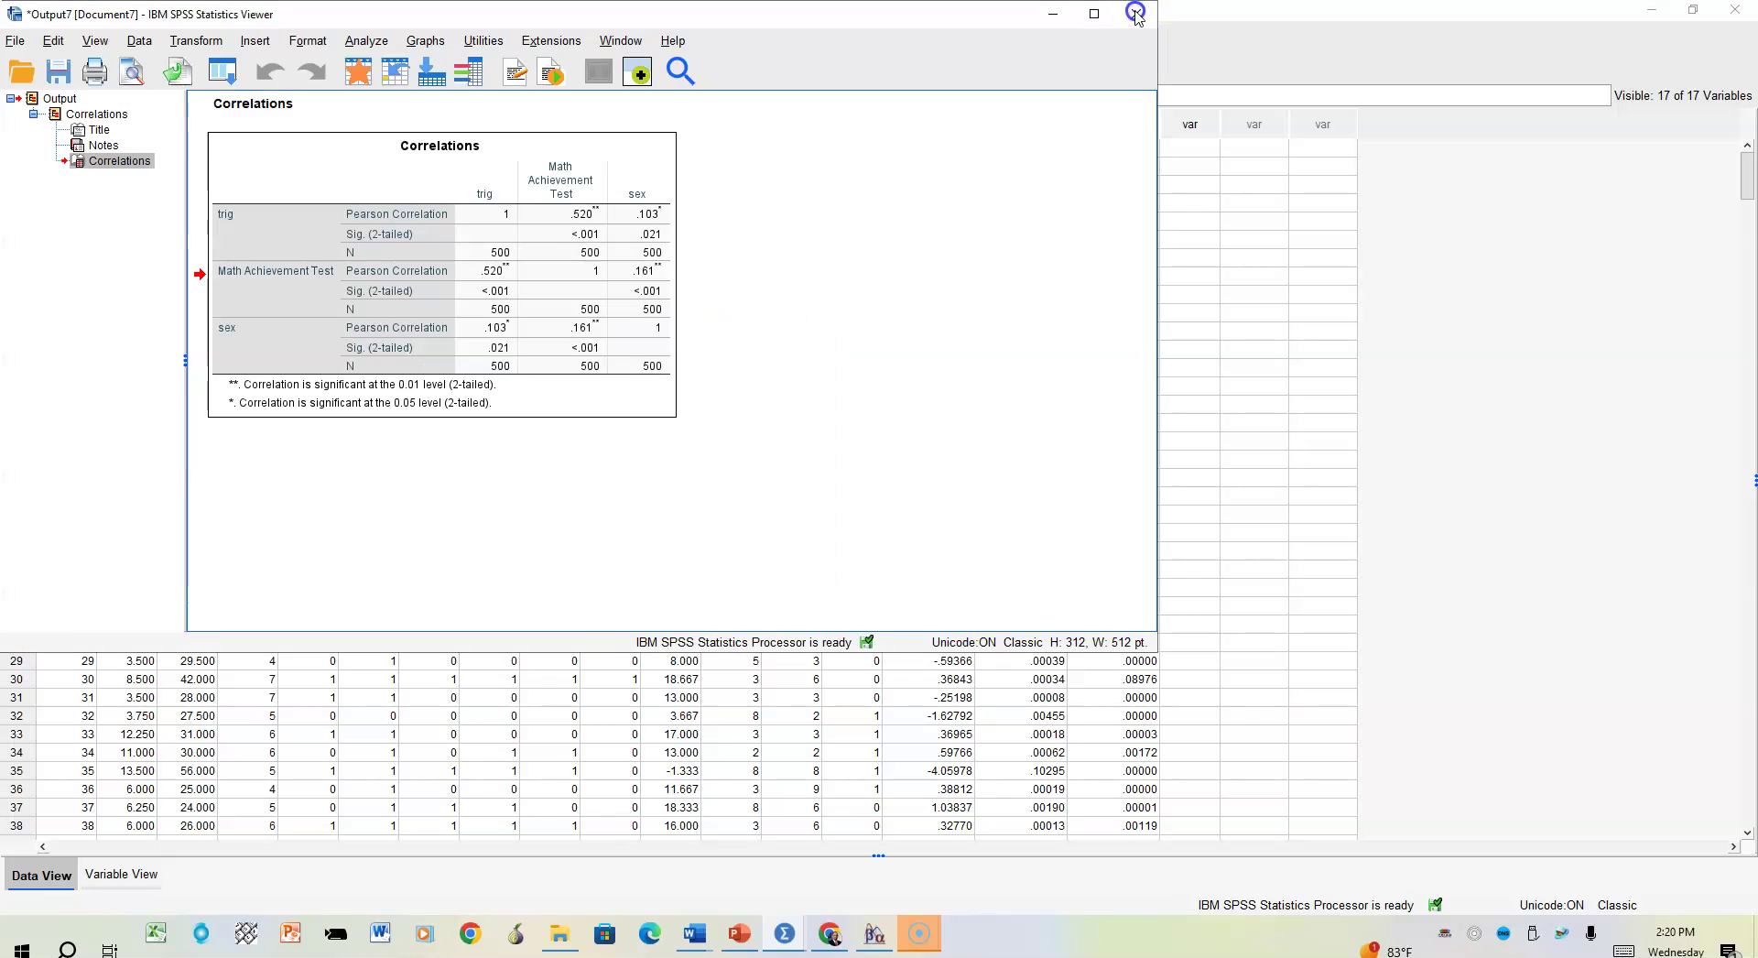
pyautogui.click(1136, 15)
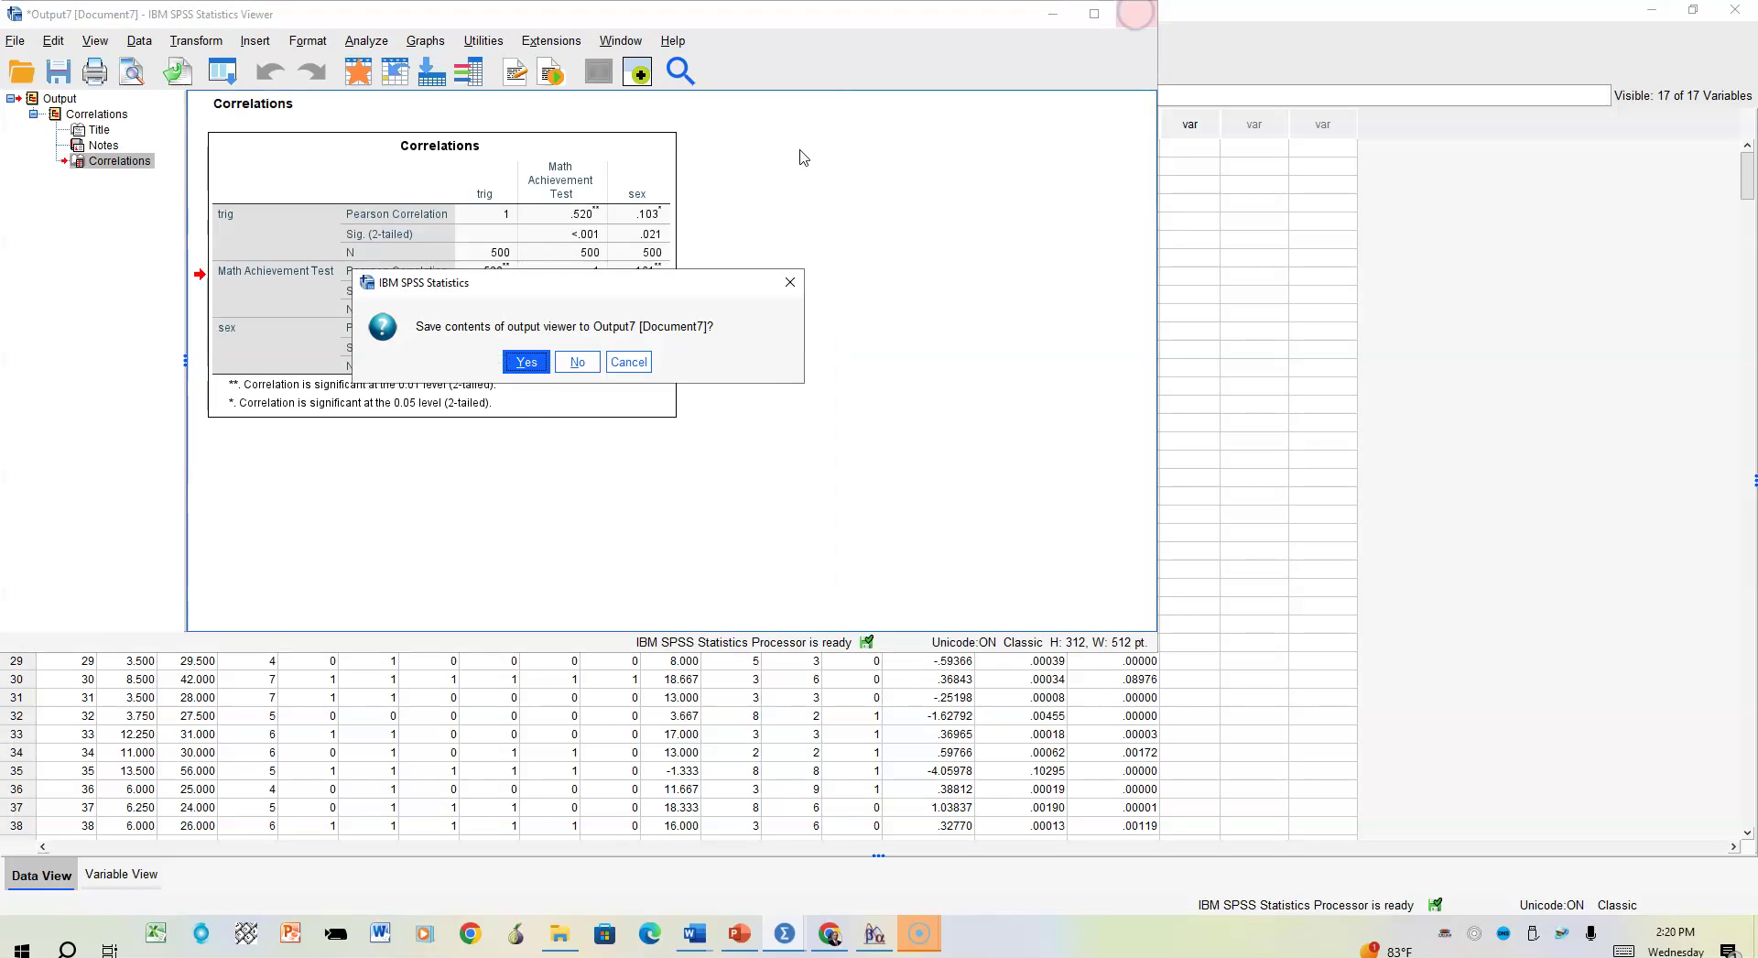
pyautogui.click(577, 362)
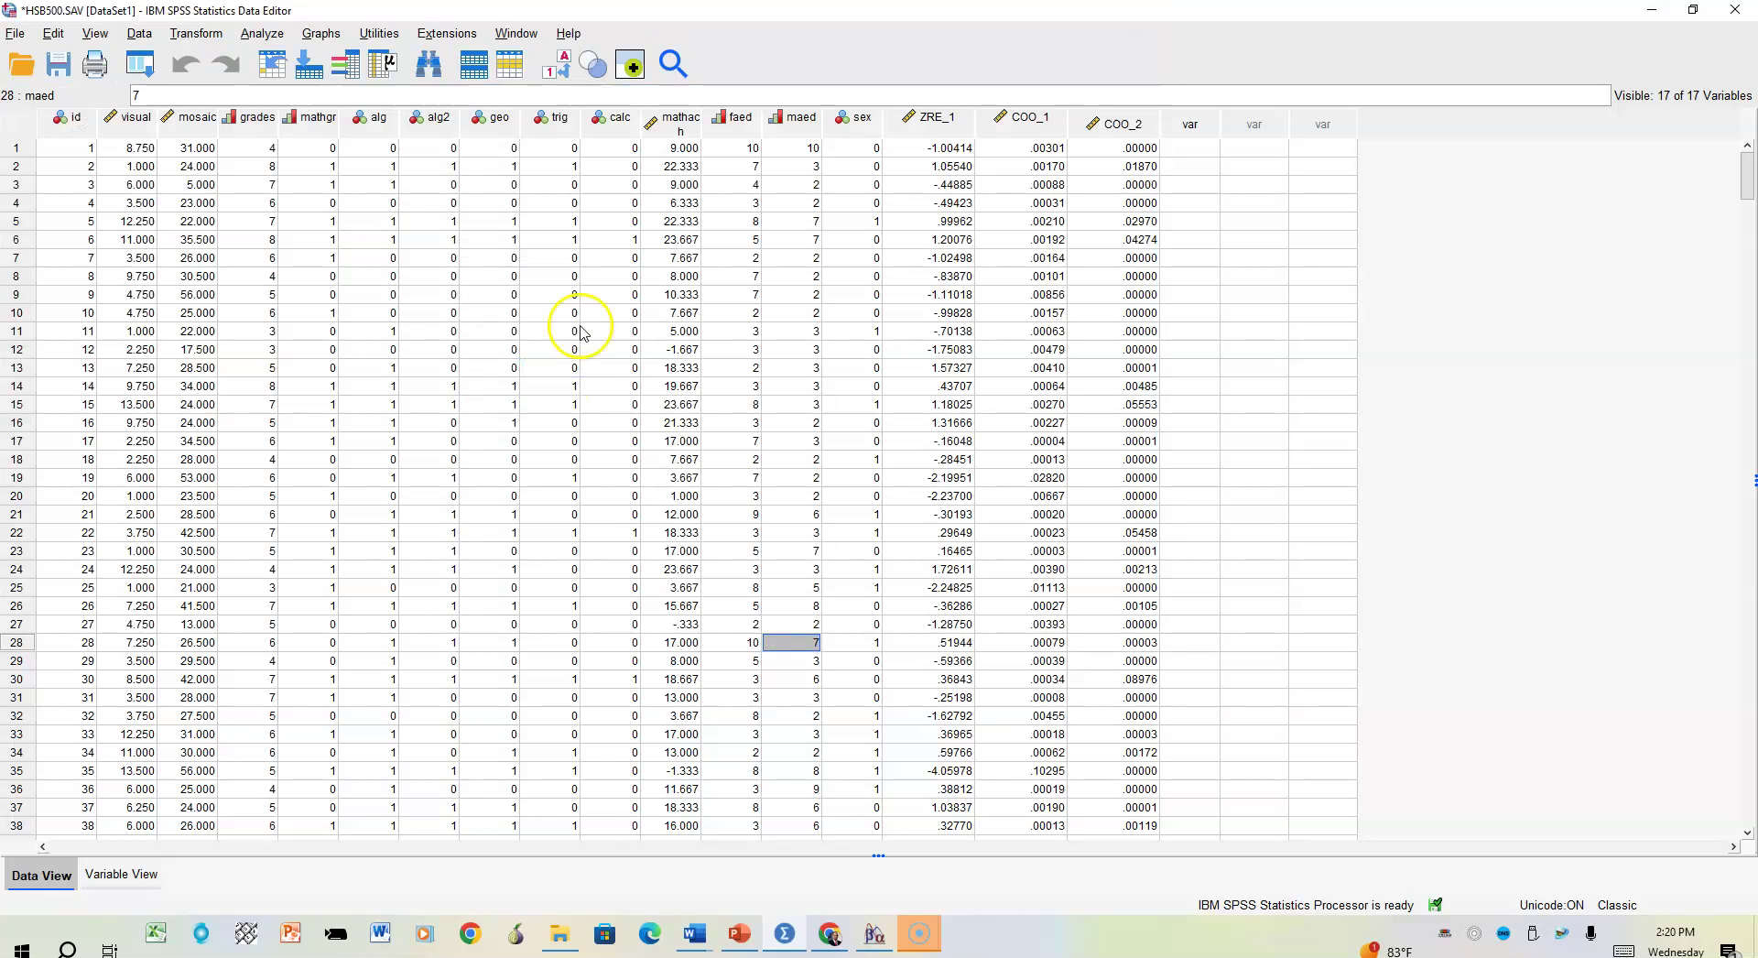
# Step: Start a Linear Regression analysis, reset its previous settings and set calc as the dependent variable
pyautogui.click(261, 34)
pyautogui.moveTo(311, 298)
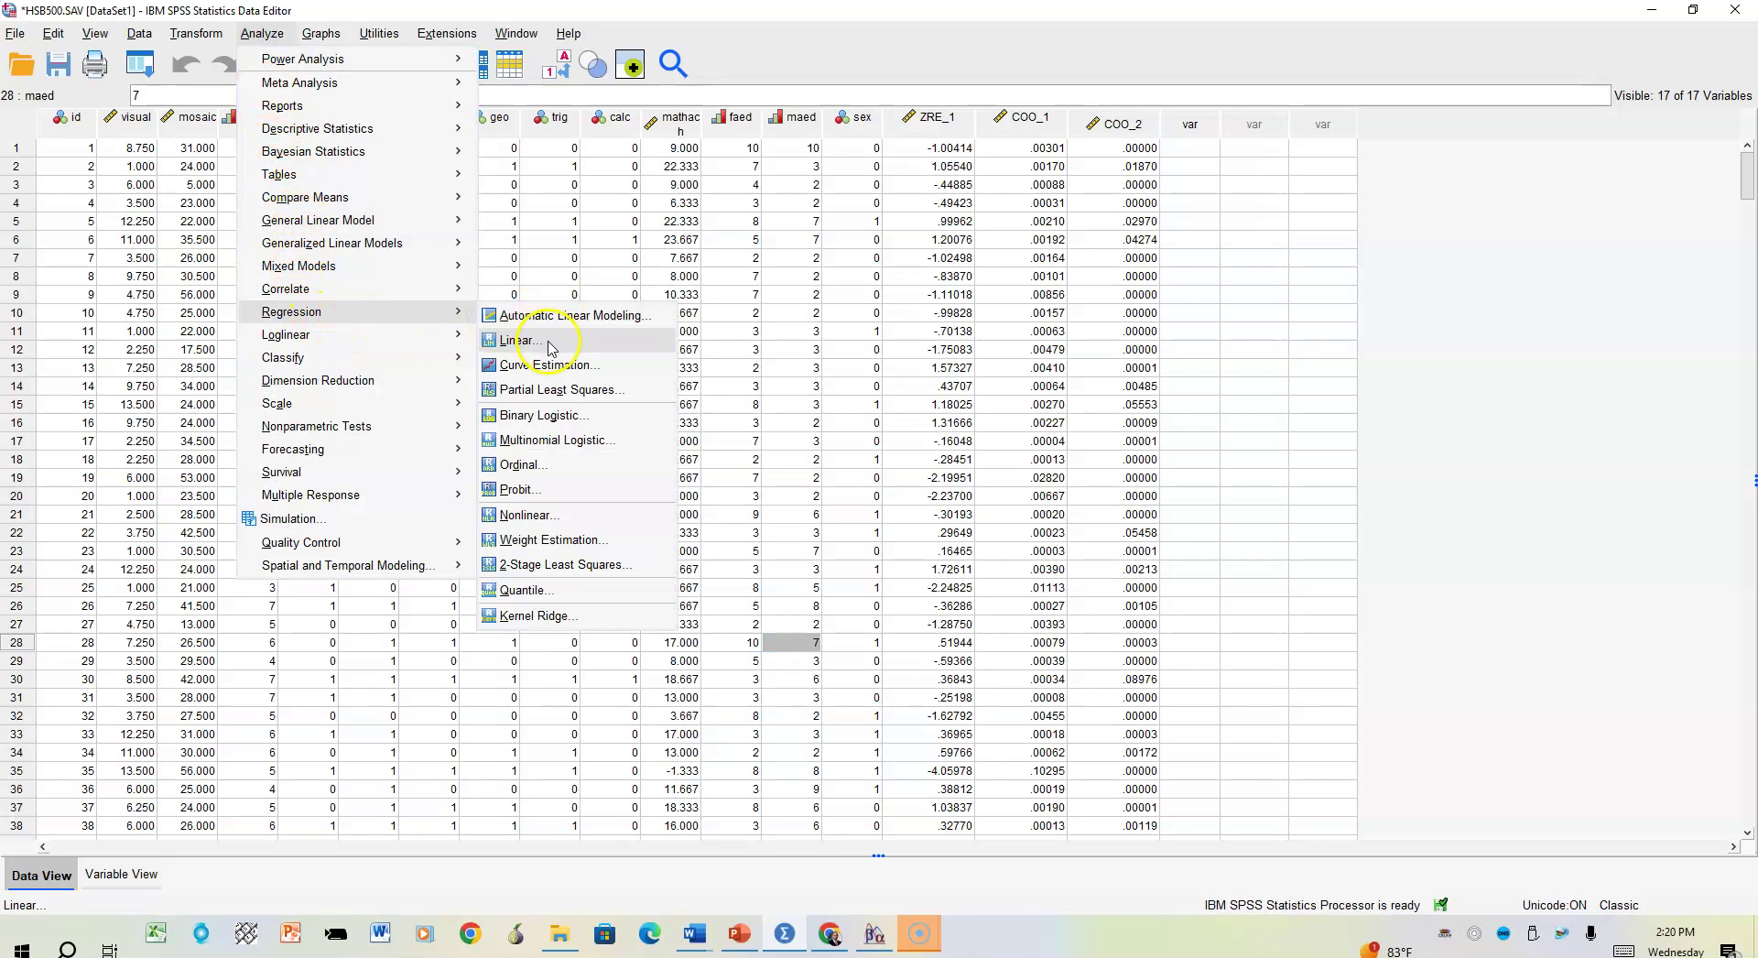
pyautogui.click(556, 345)
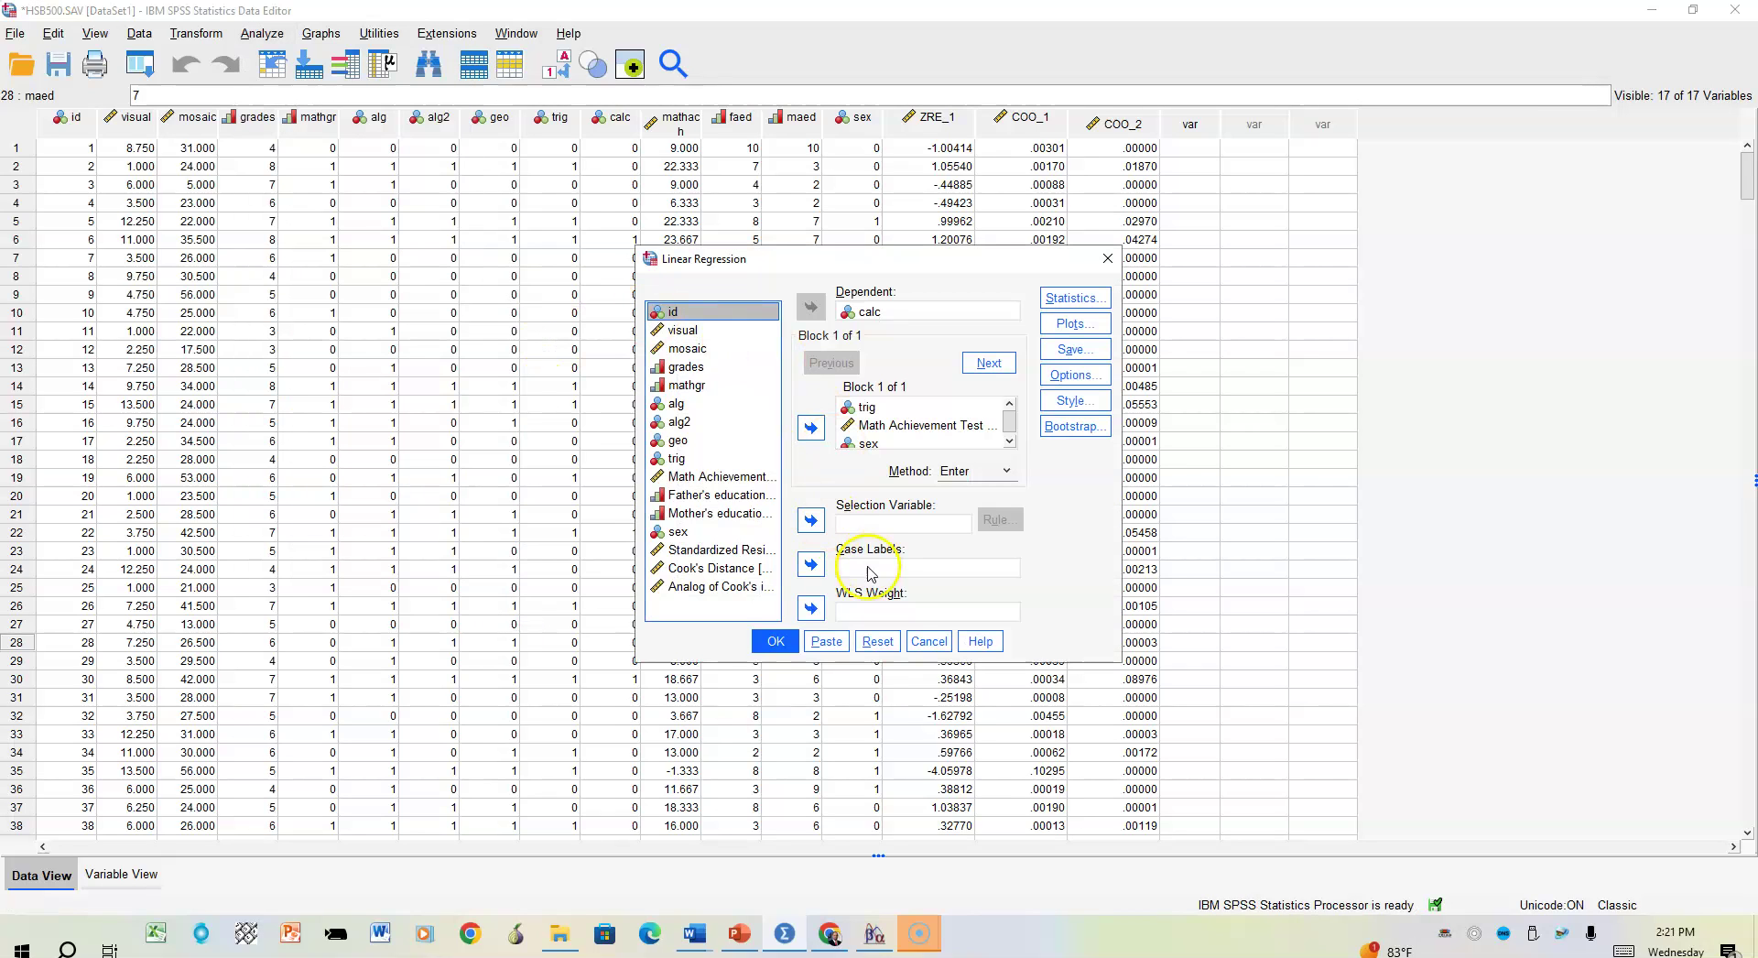
pyautogui.click(877, 642)
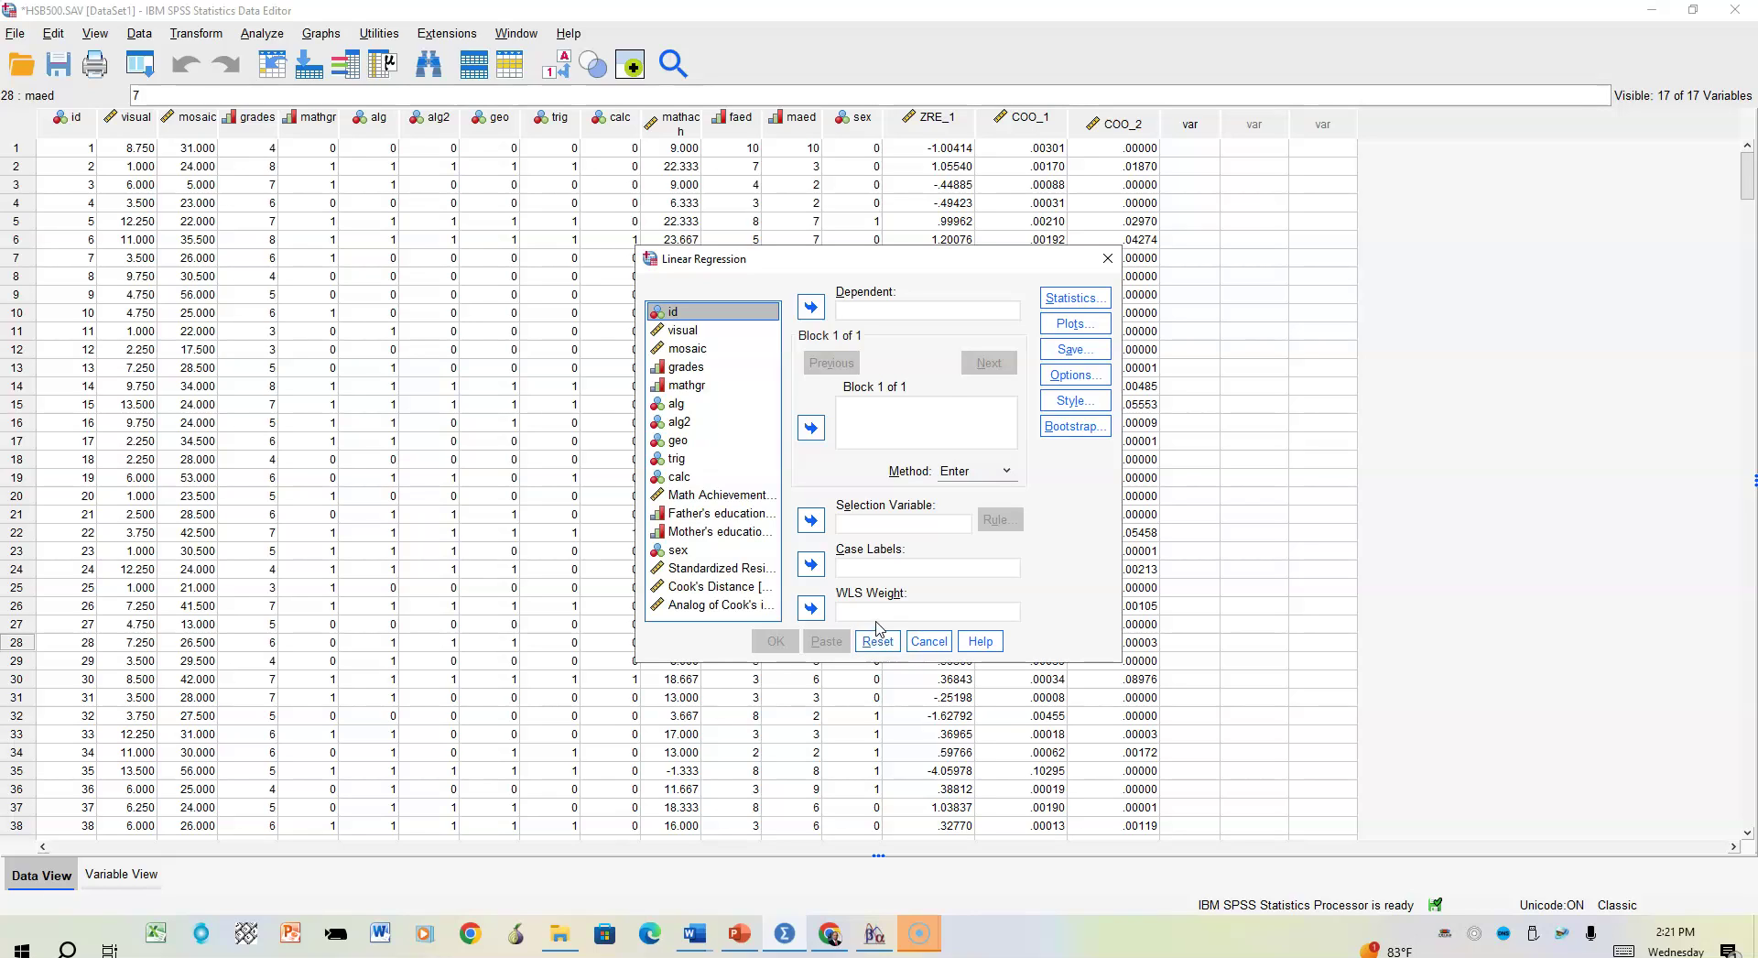
pyautogui.click(687, 477)
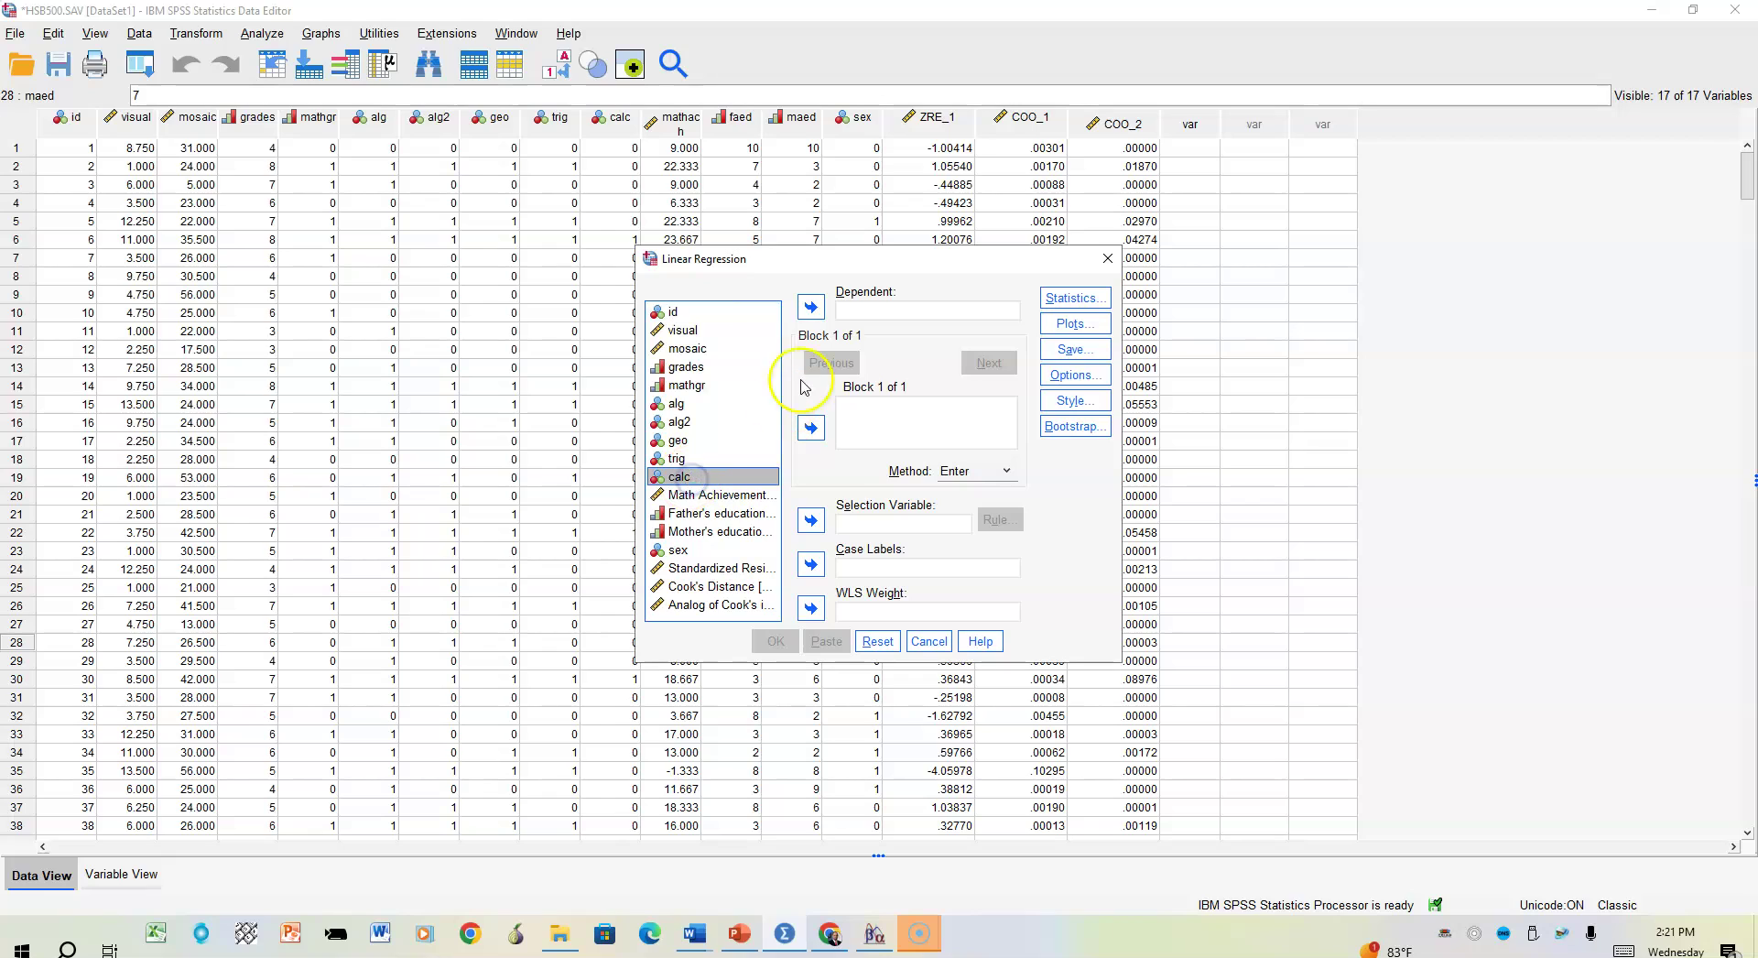
pyautogui.click(810, 308)
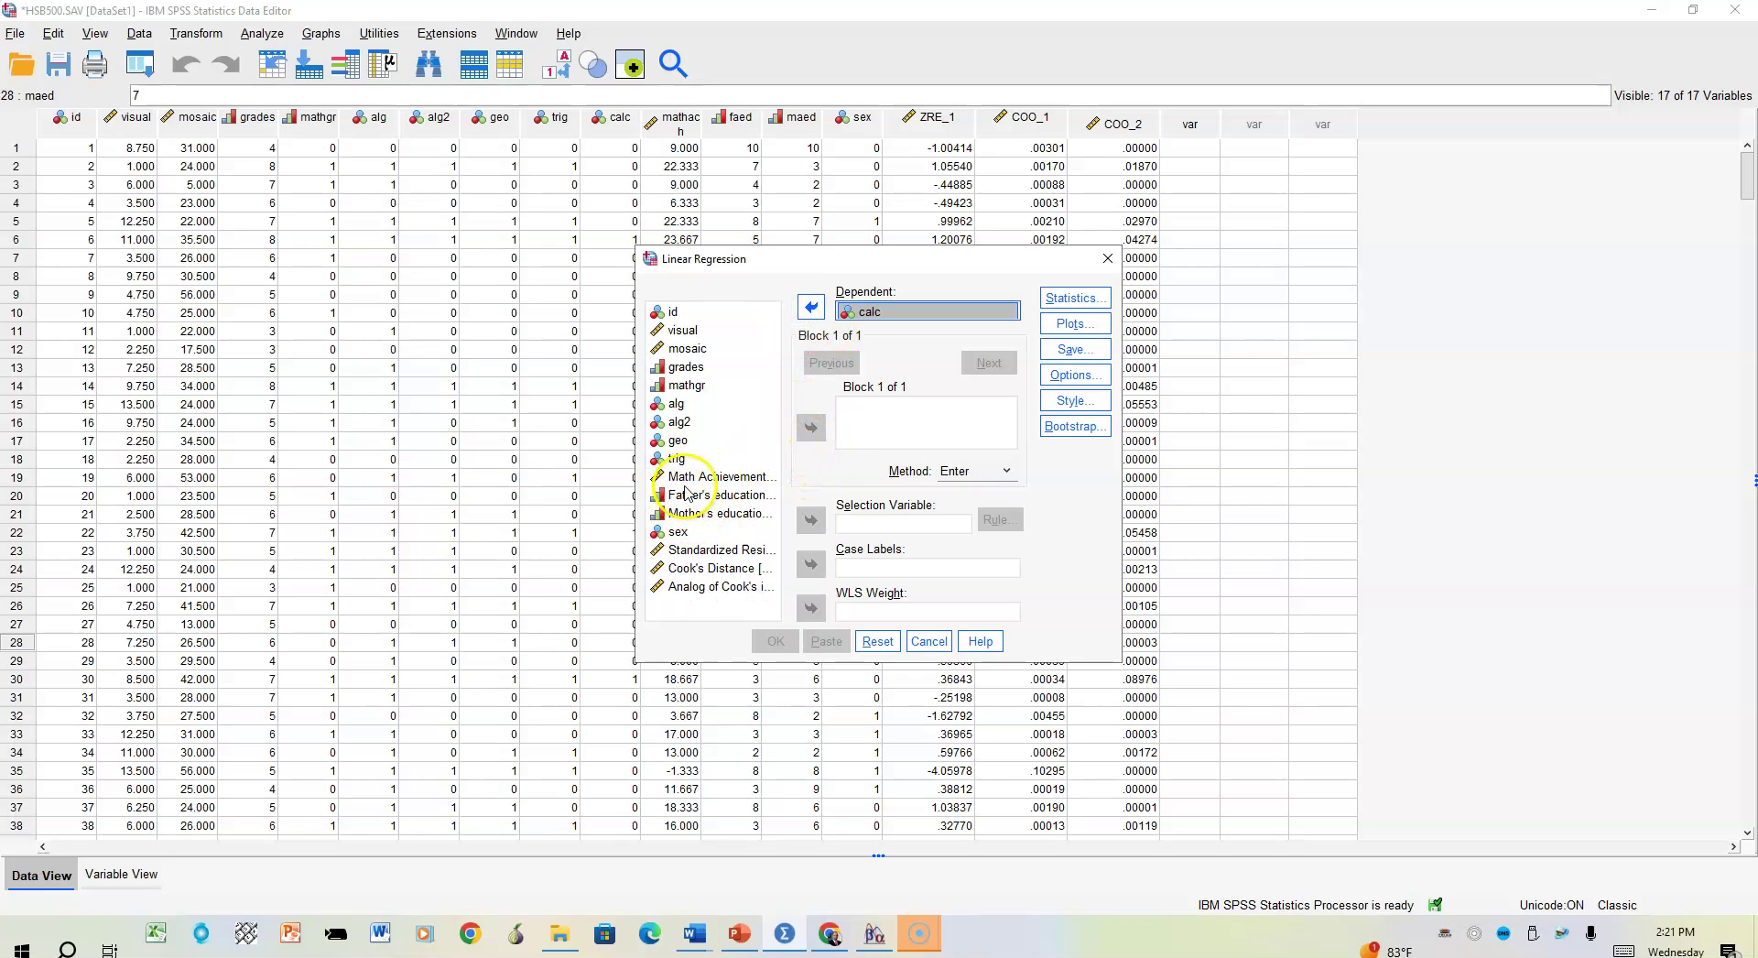
# Step: Add trig, Math Achievement Test and sex as the independent variables of the linear regression
pyautogui.click(678, 459)
pyautogui.click(811, 427)
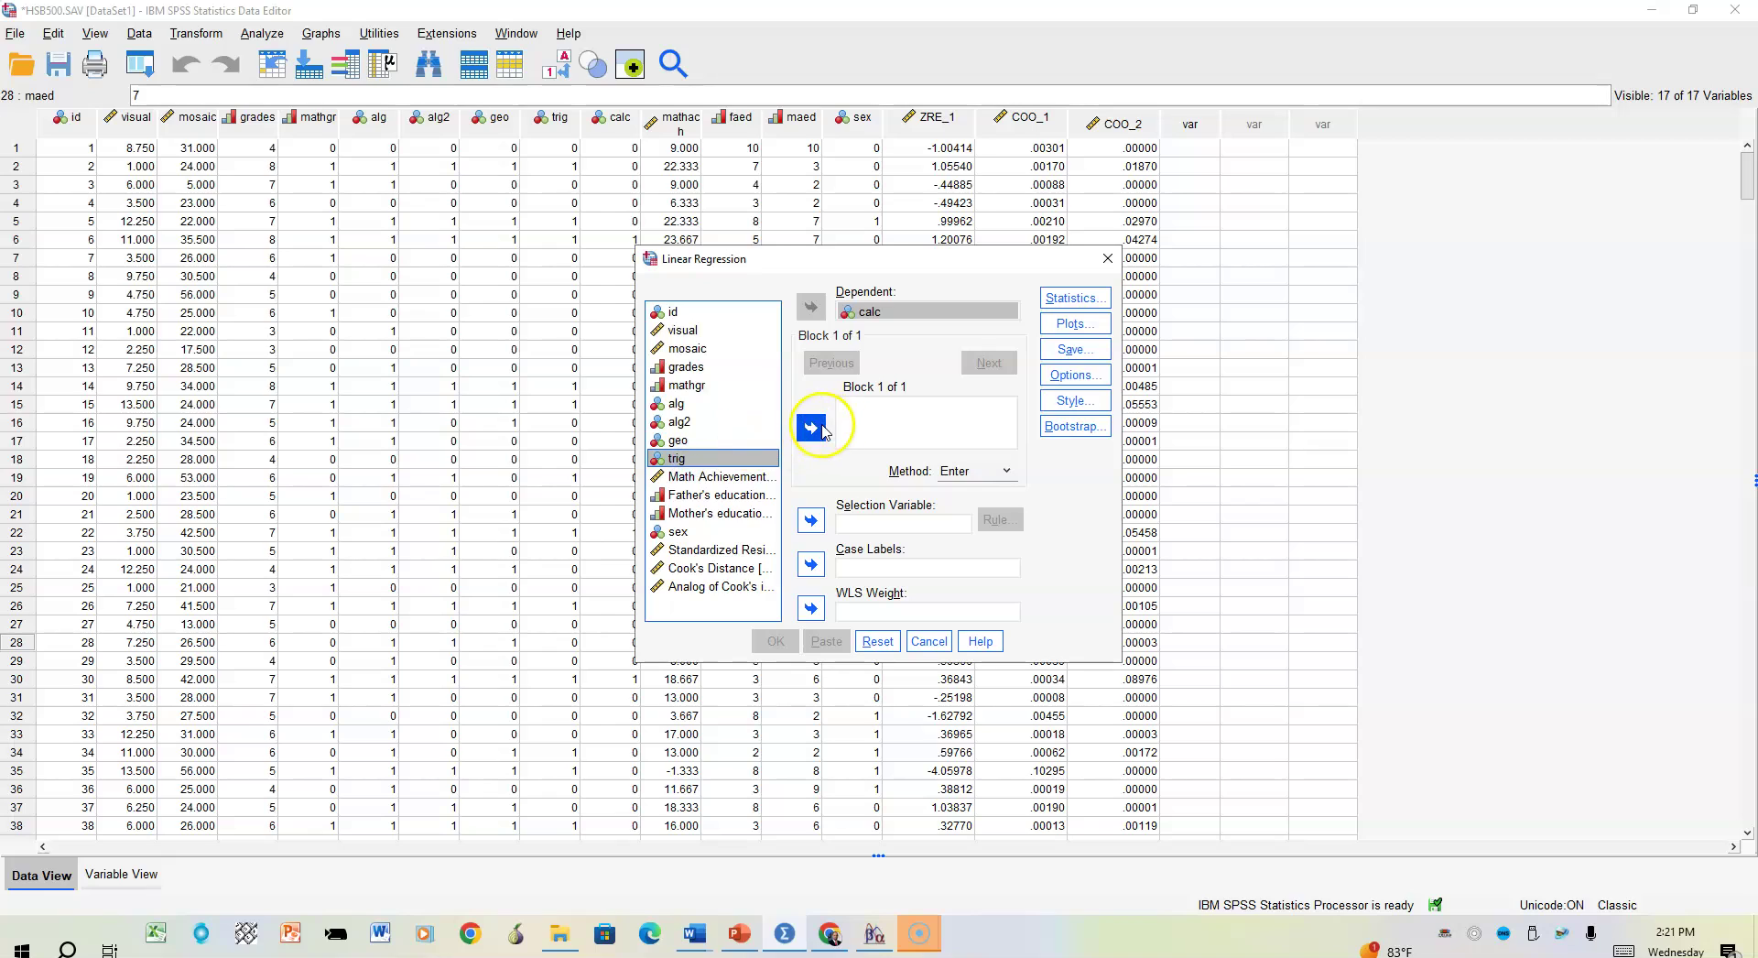
pyautogui.click(701, 476)
pyautogui.click(811, 427)
pyautogui.click(680, 532)
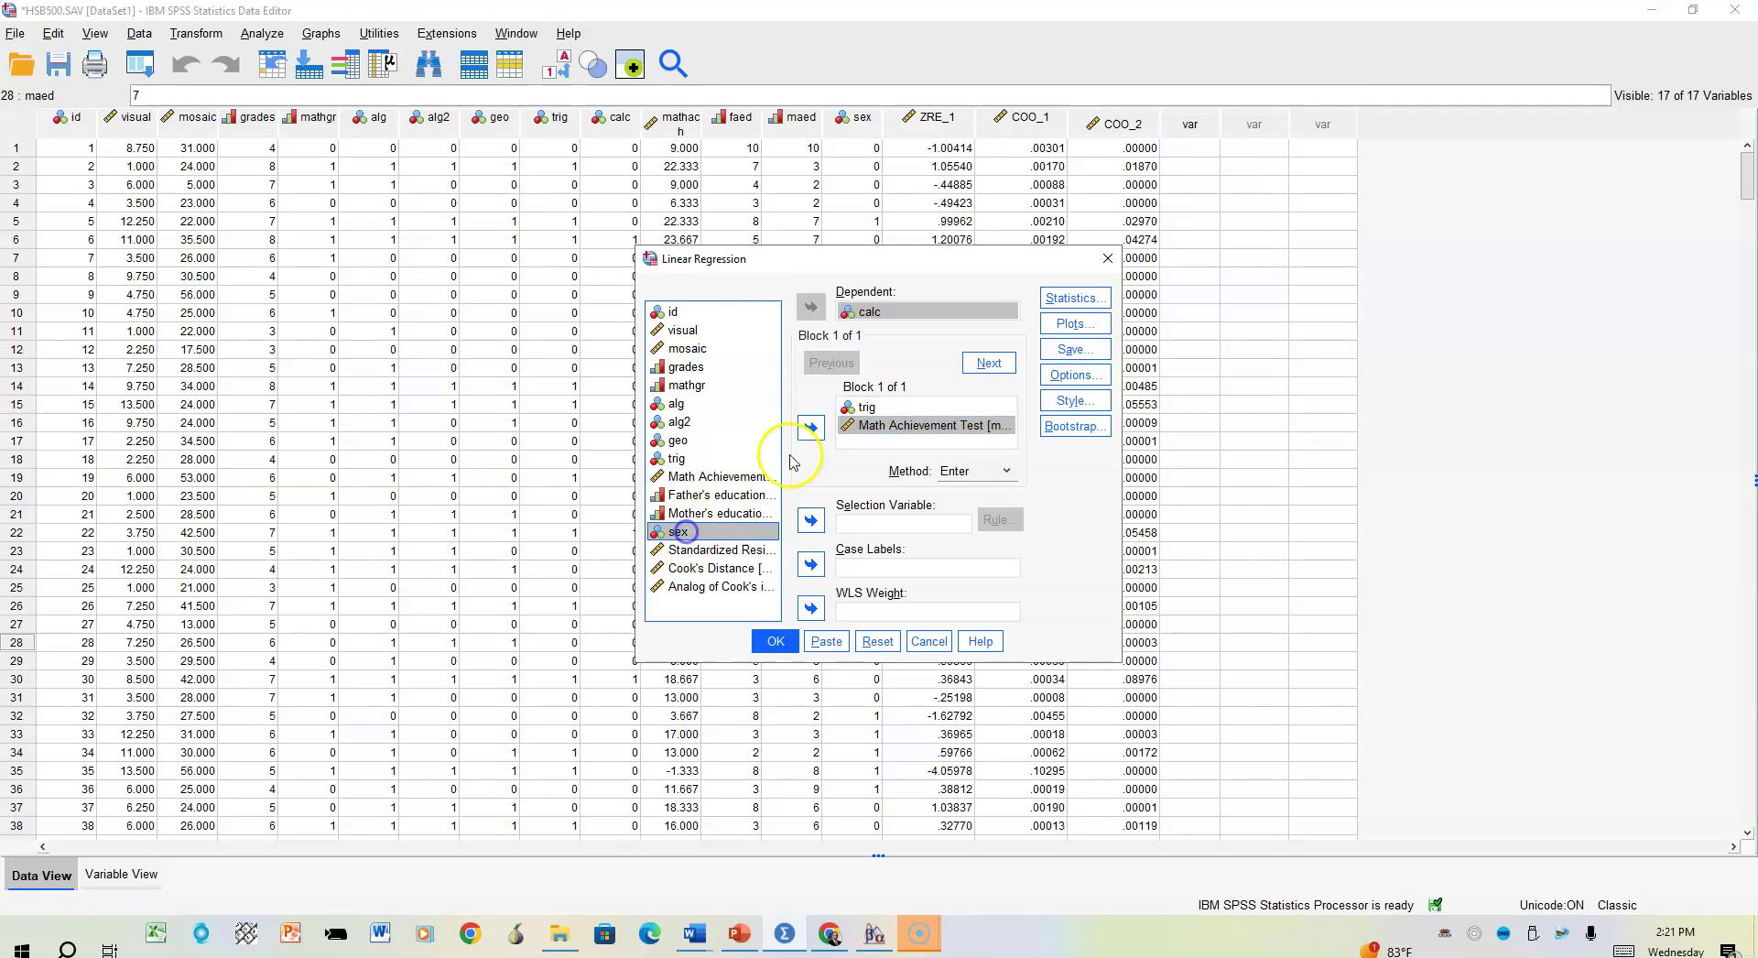
pyautogui.click(811, 427)
# Step: Include Collinearity diagnostics in the regression statistics and run the linear regression
pyautogui.click(1087, 300)
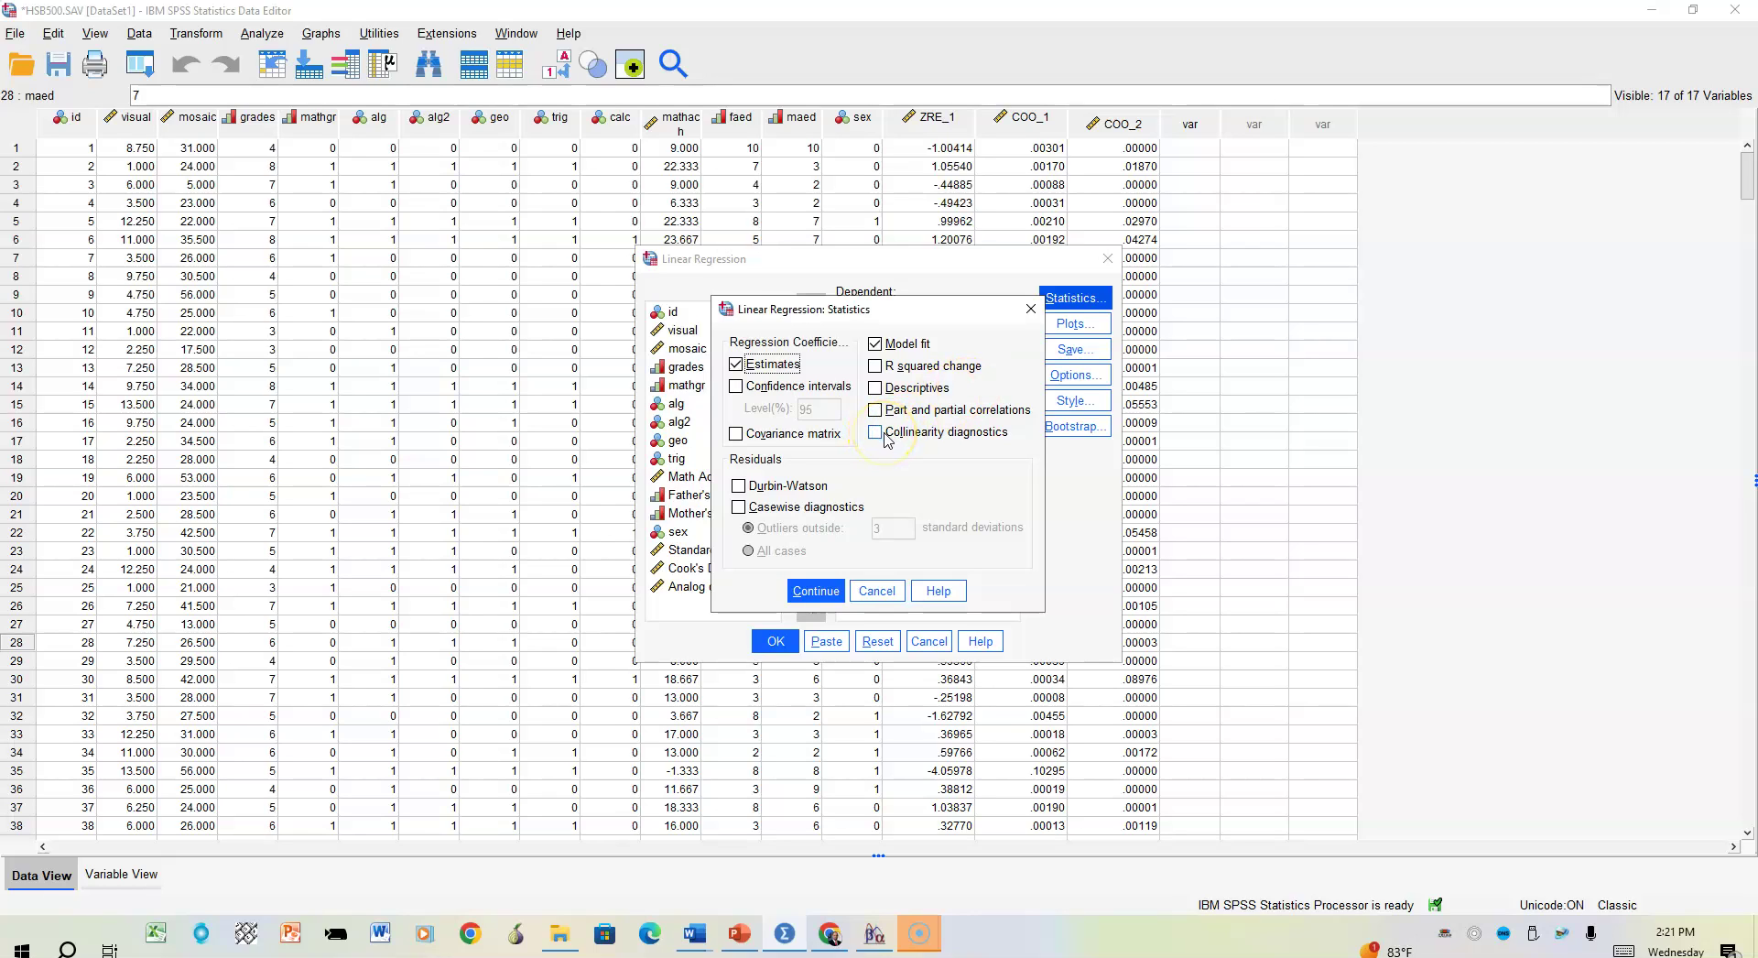
pyautogui.click(881, 434)
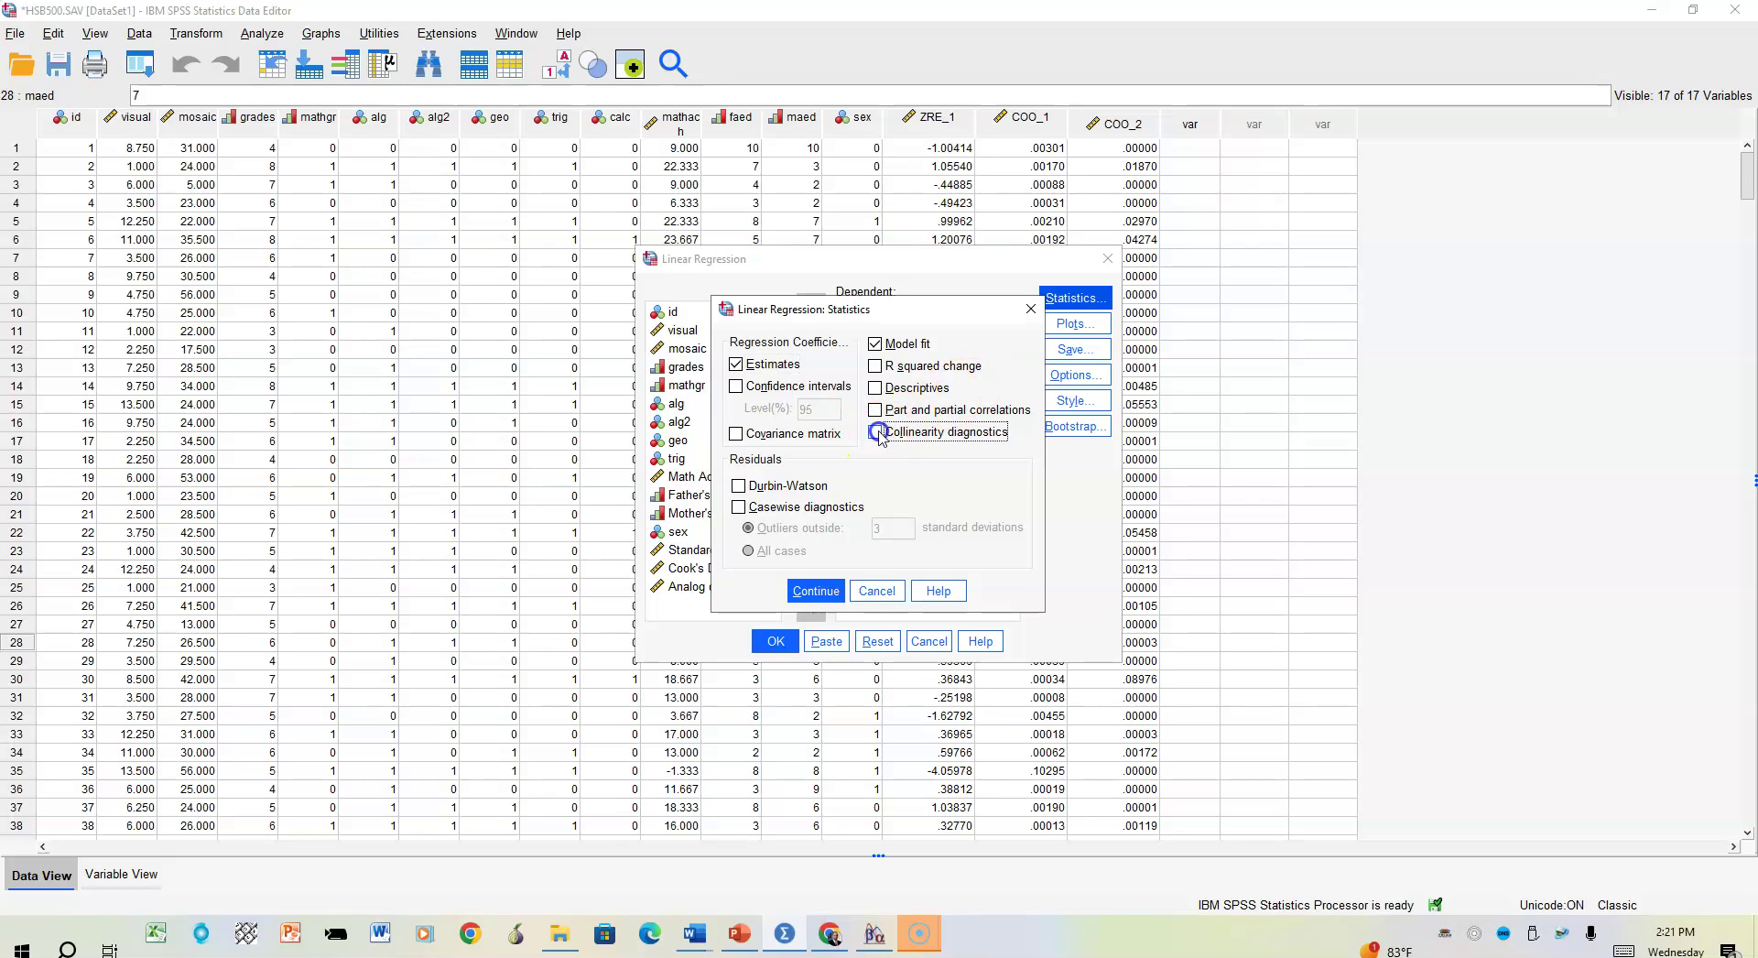
pyautogui.click(811, 591)
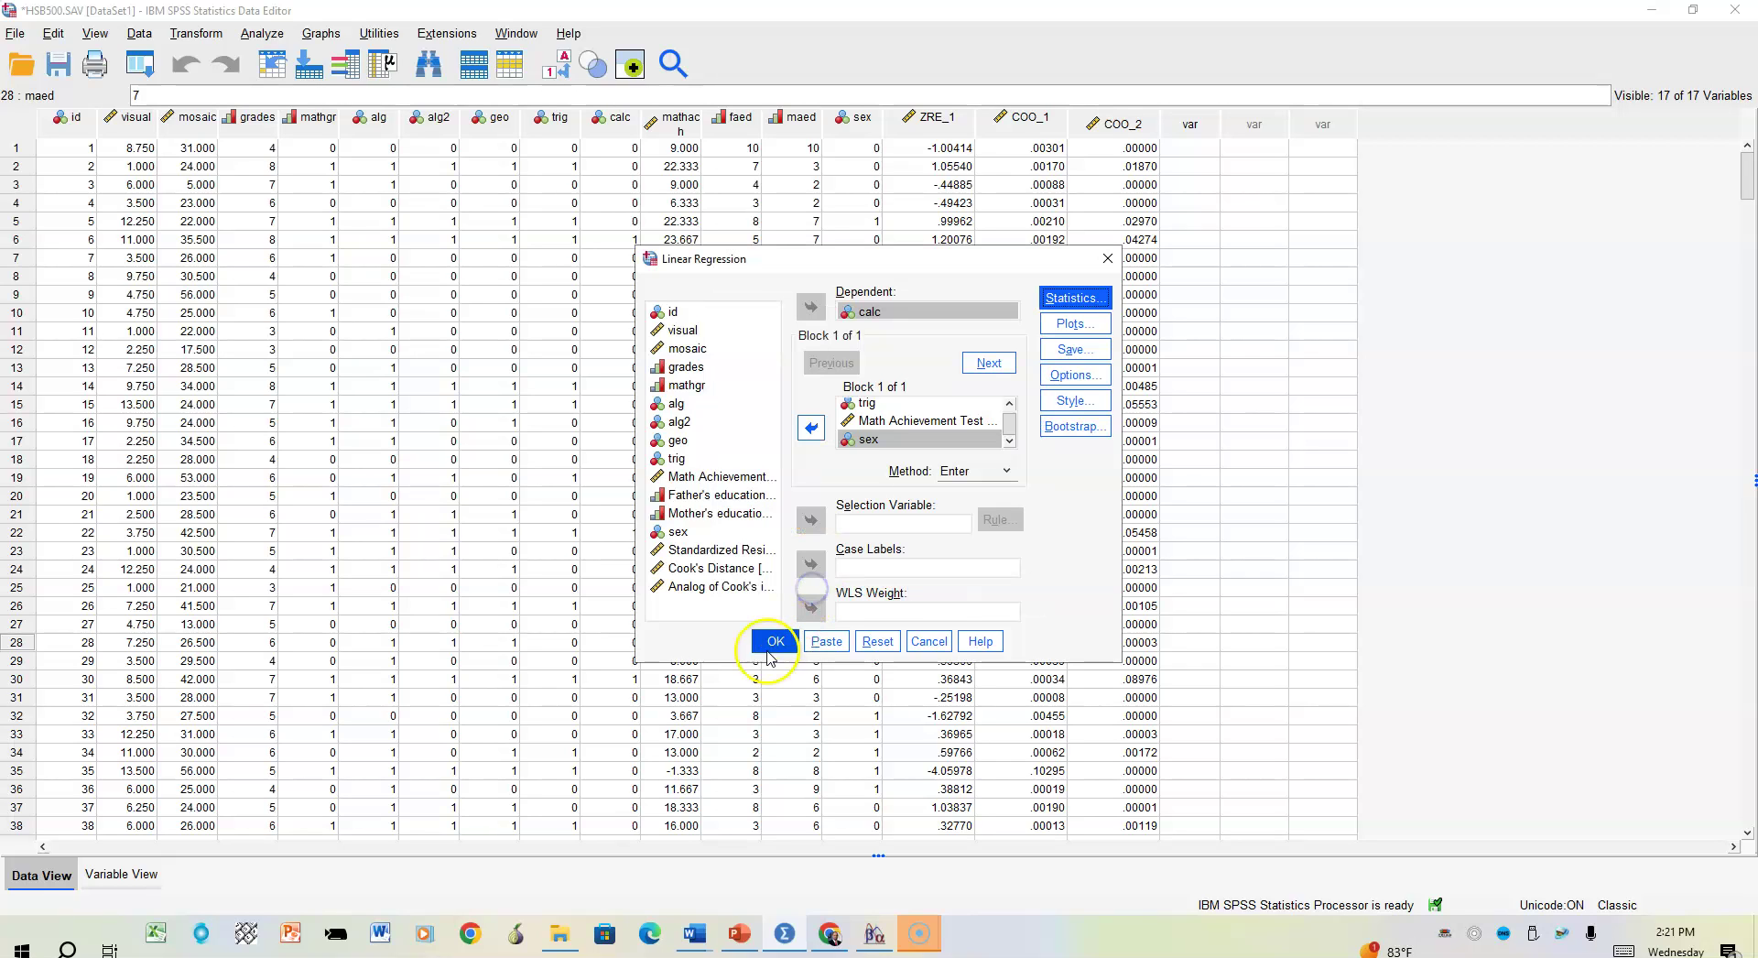
pyautogui.click(774, 643)
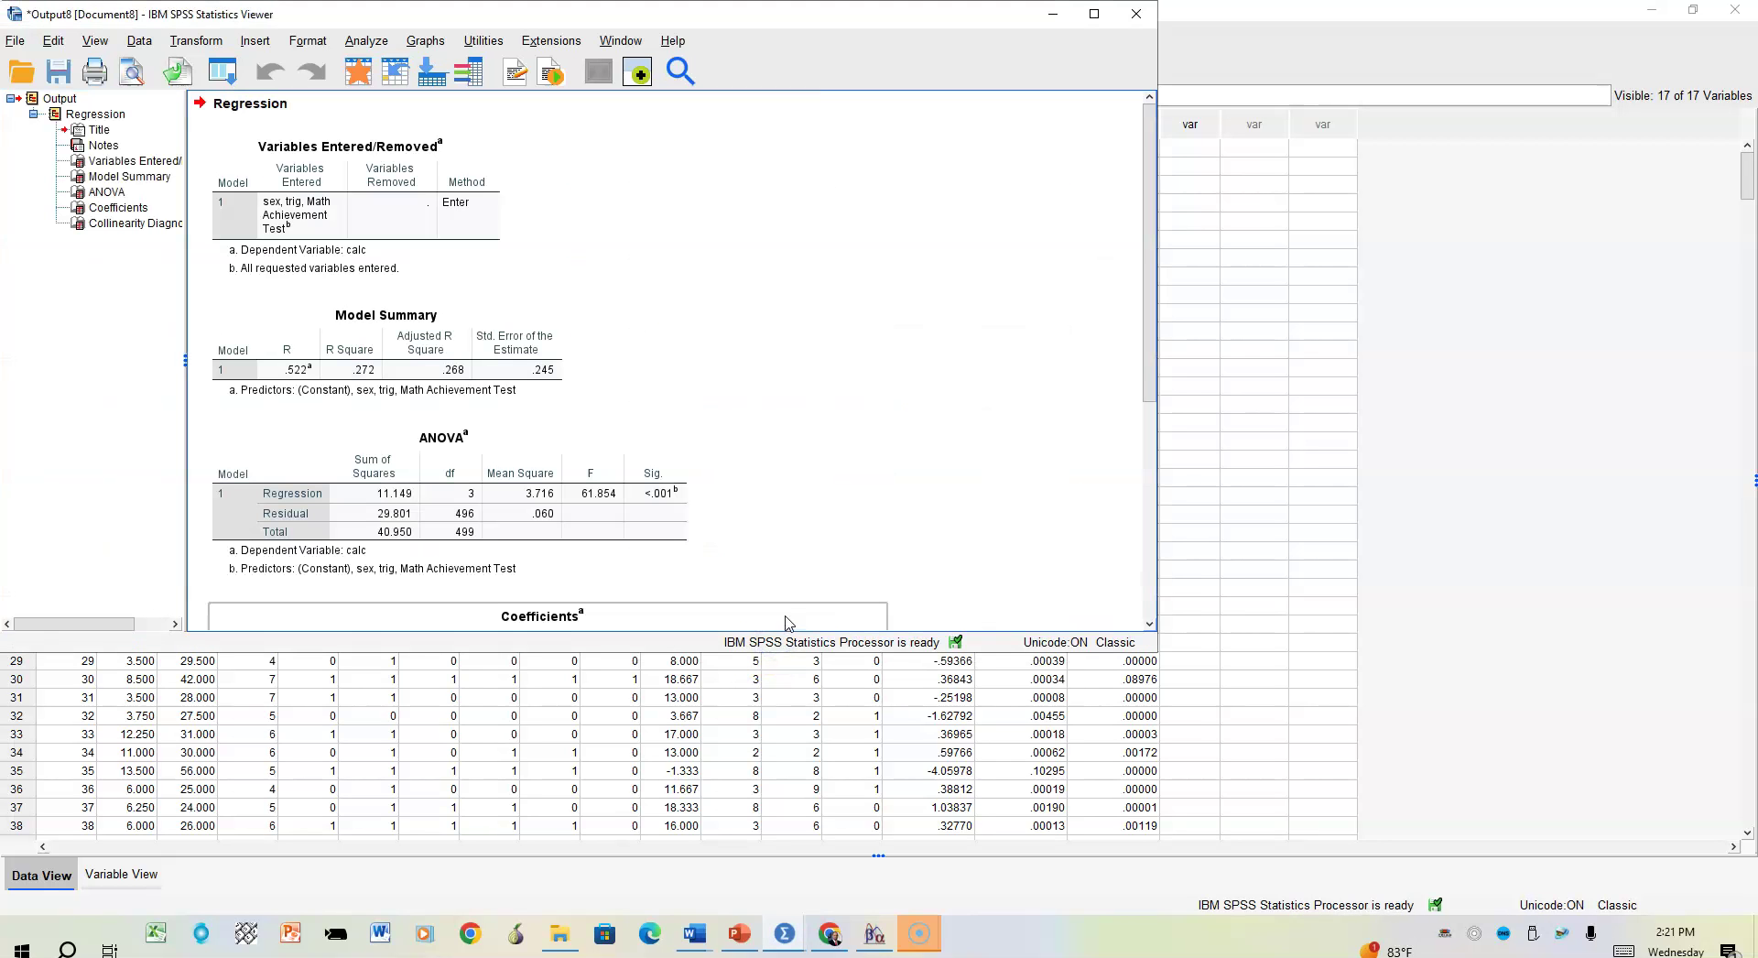
# Step: Examine the regression's Coefficients table in an enlarged print preview, including the Tolerance and VIF values of each predictor
pyautogui.click(1151, 149)
pyautogui.moveTo(1151, 150); pyautogui.dragTo(1123, 392)
pyautogui.click(587, 325)
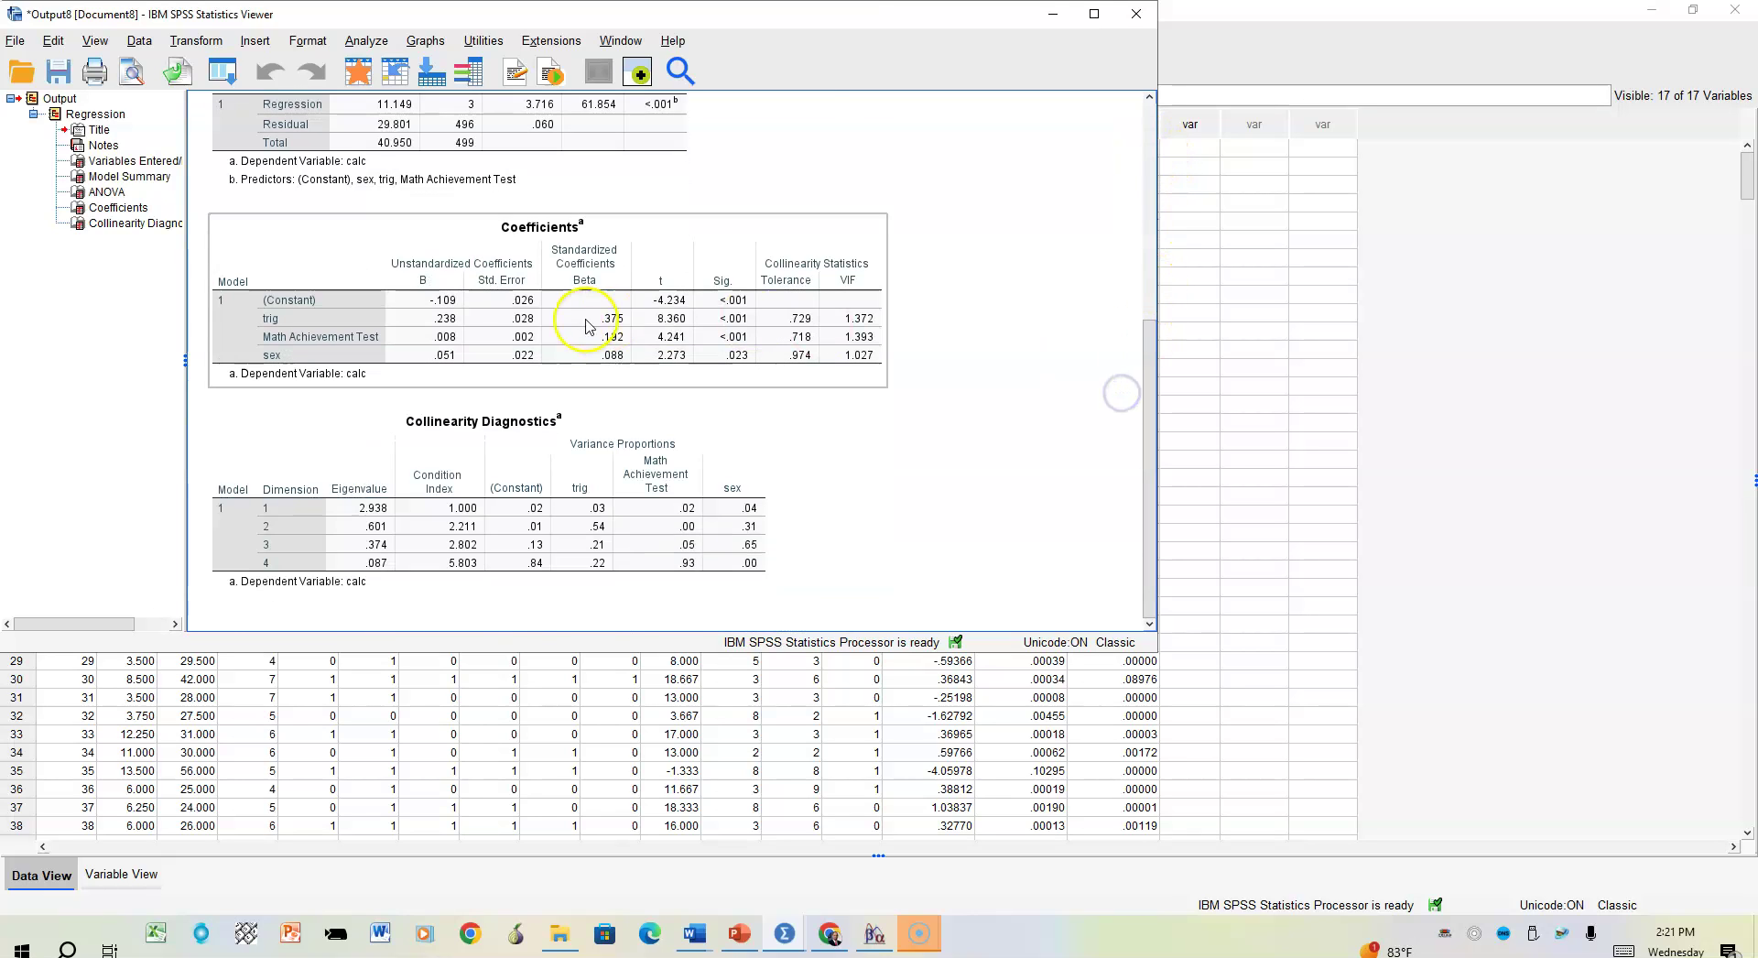
pyautogui.click(205, 302)
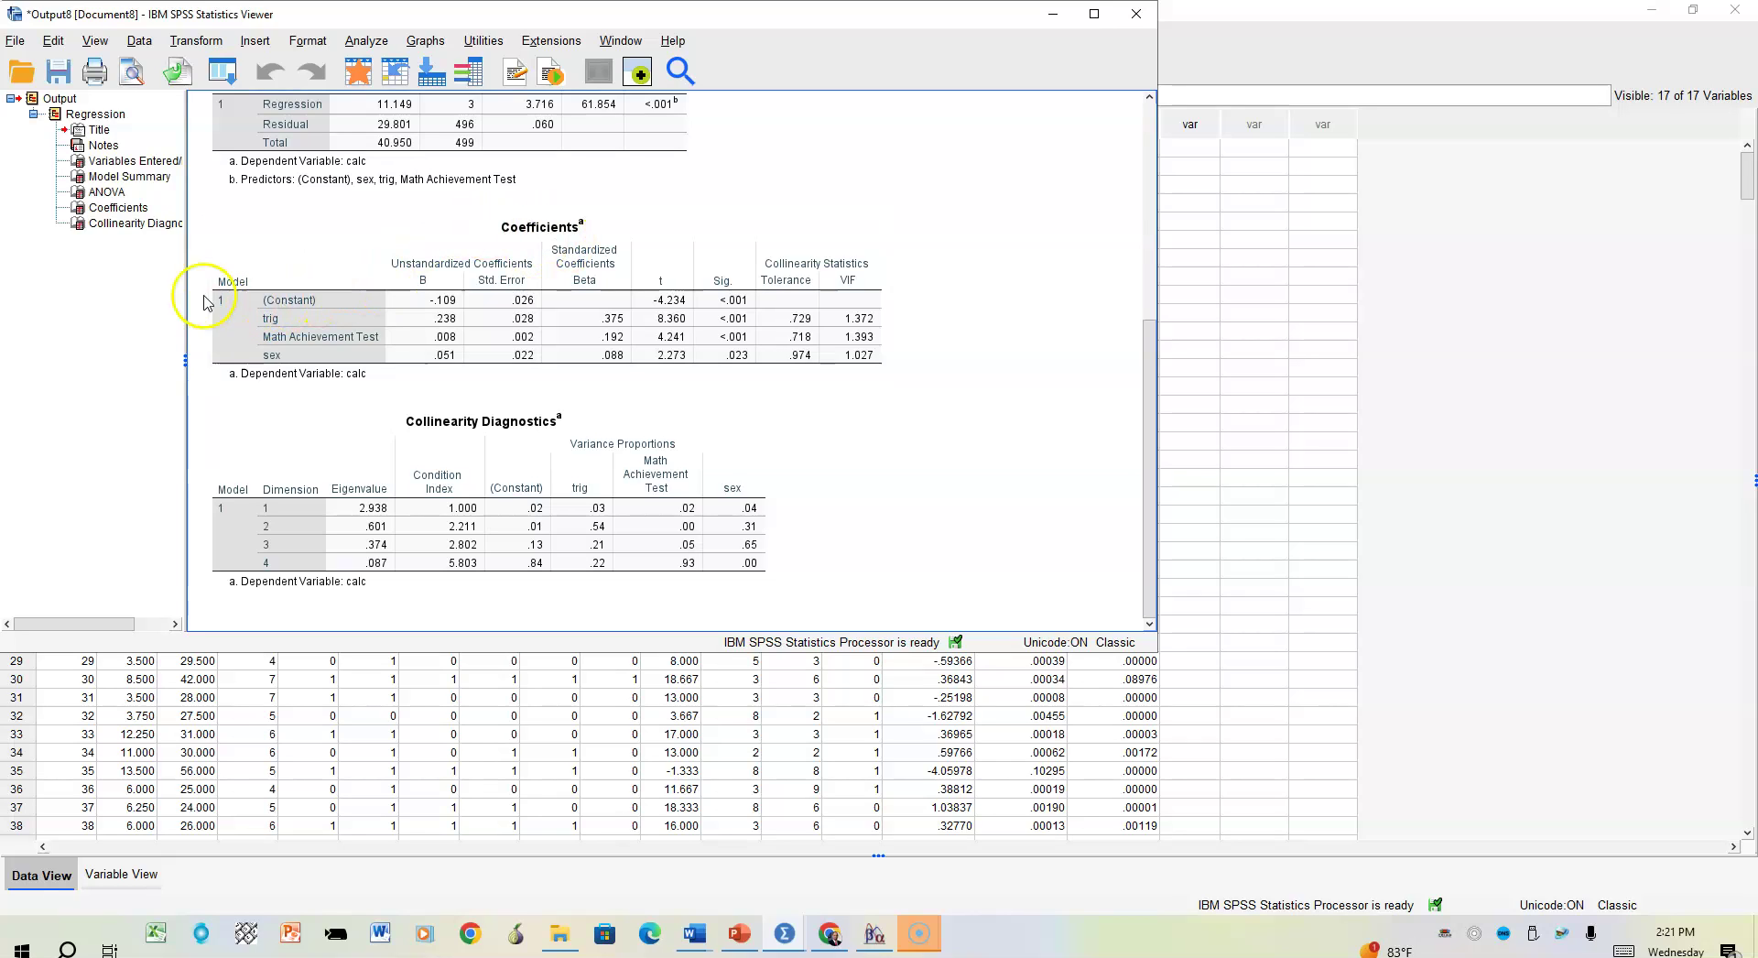
pyautogui.click(206, 302)
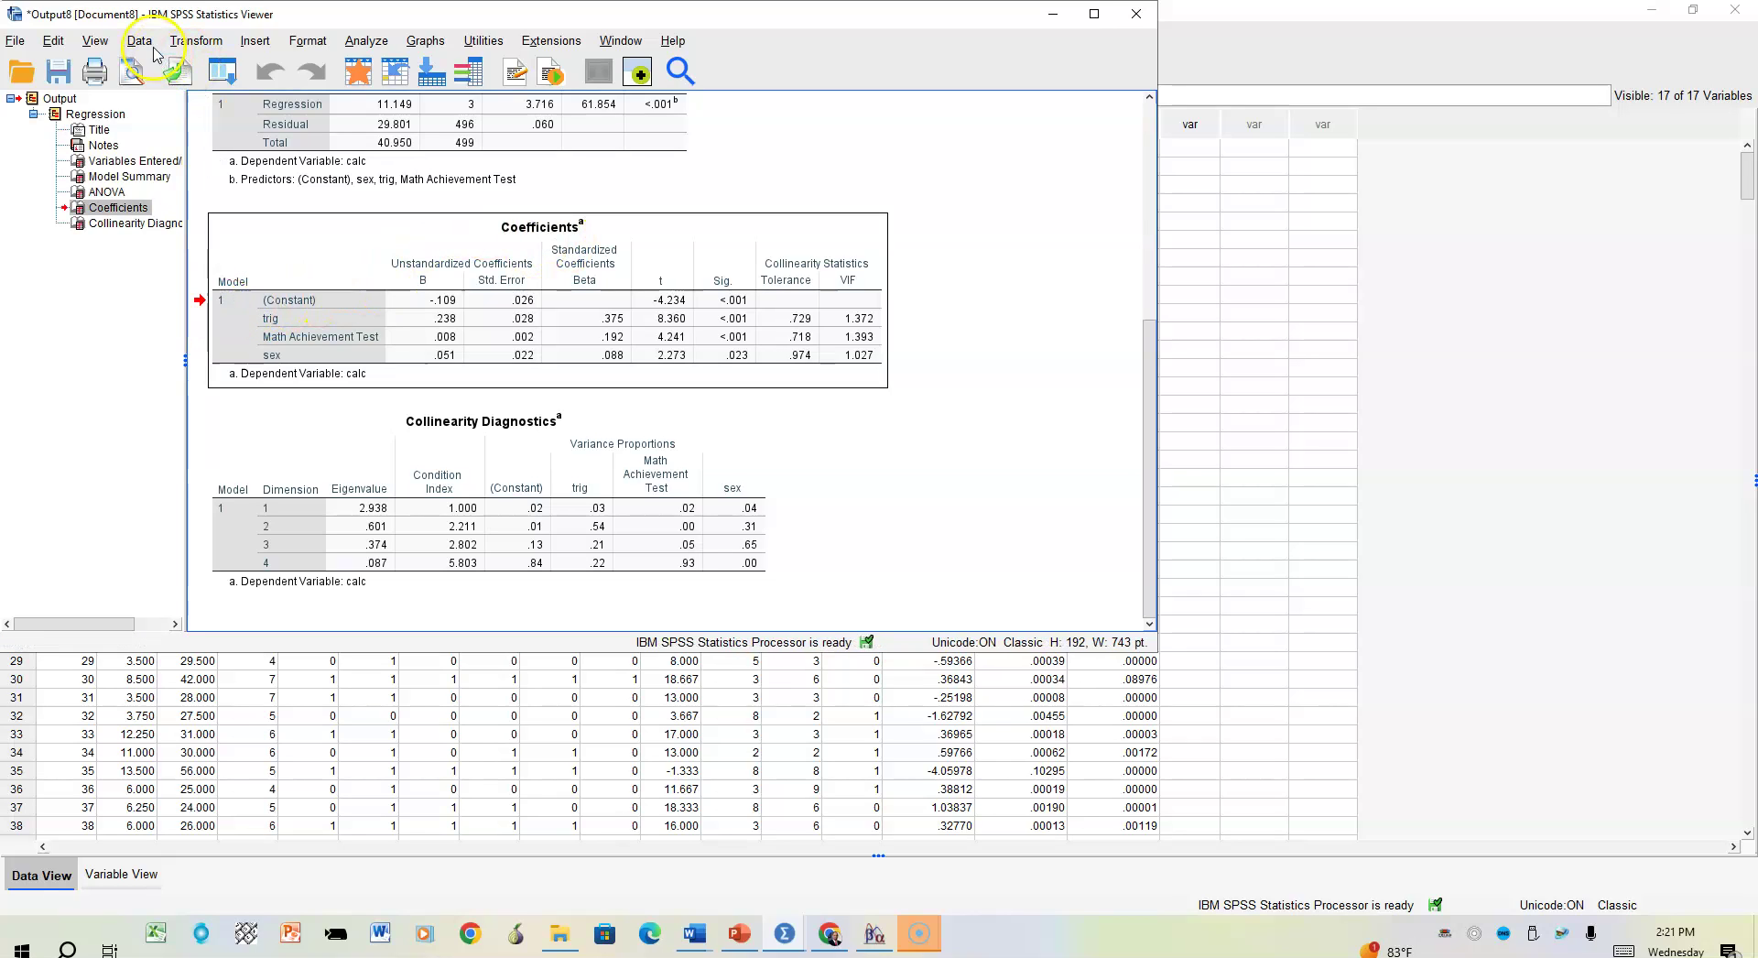
pyautogui.click(132, 73)
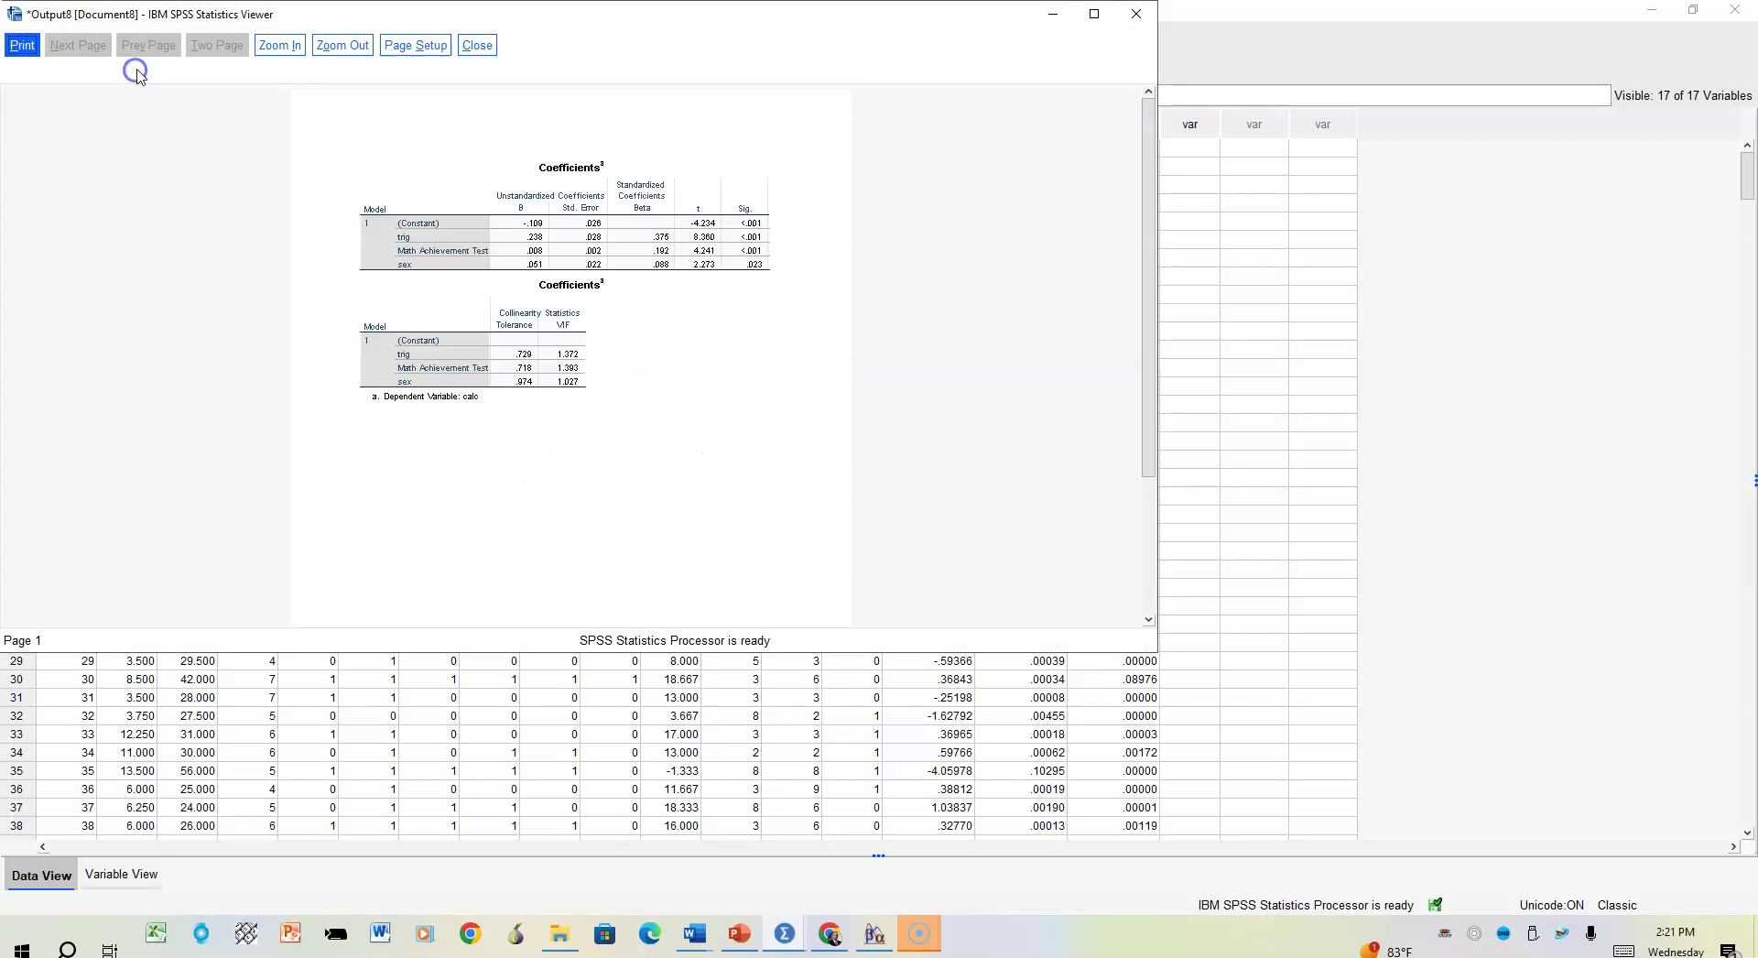
pyautogui.click(280, 45)
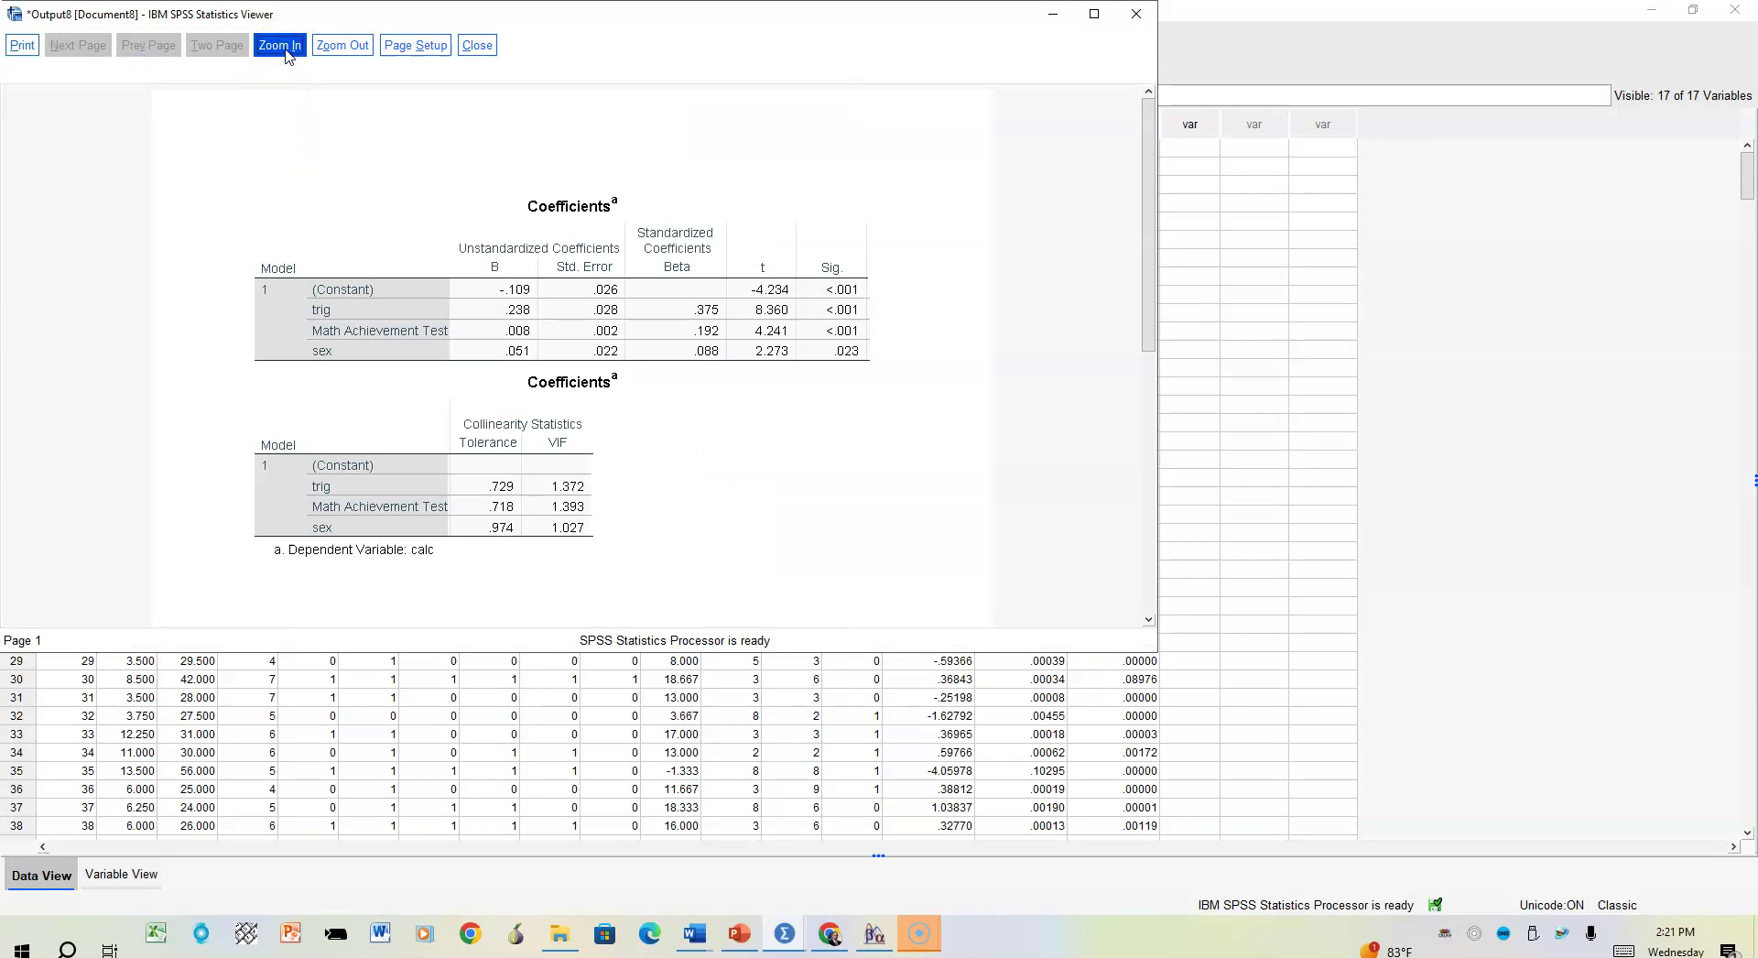
pyautogui.click(284, 48)
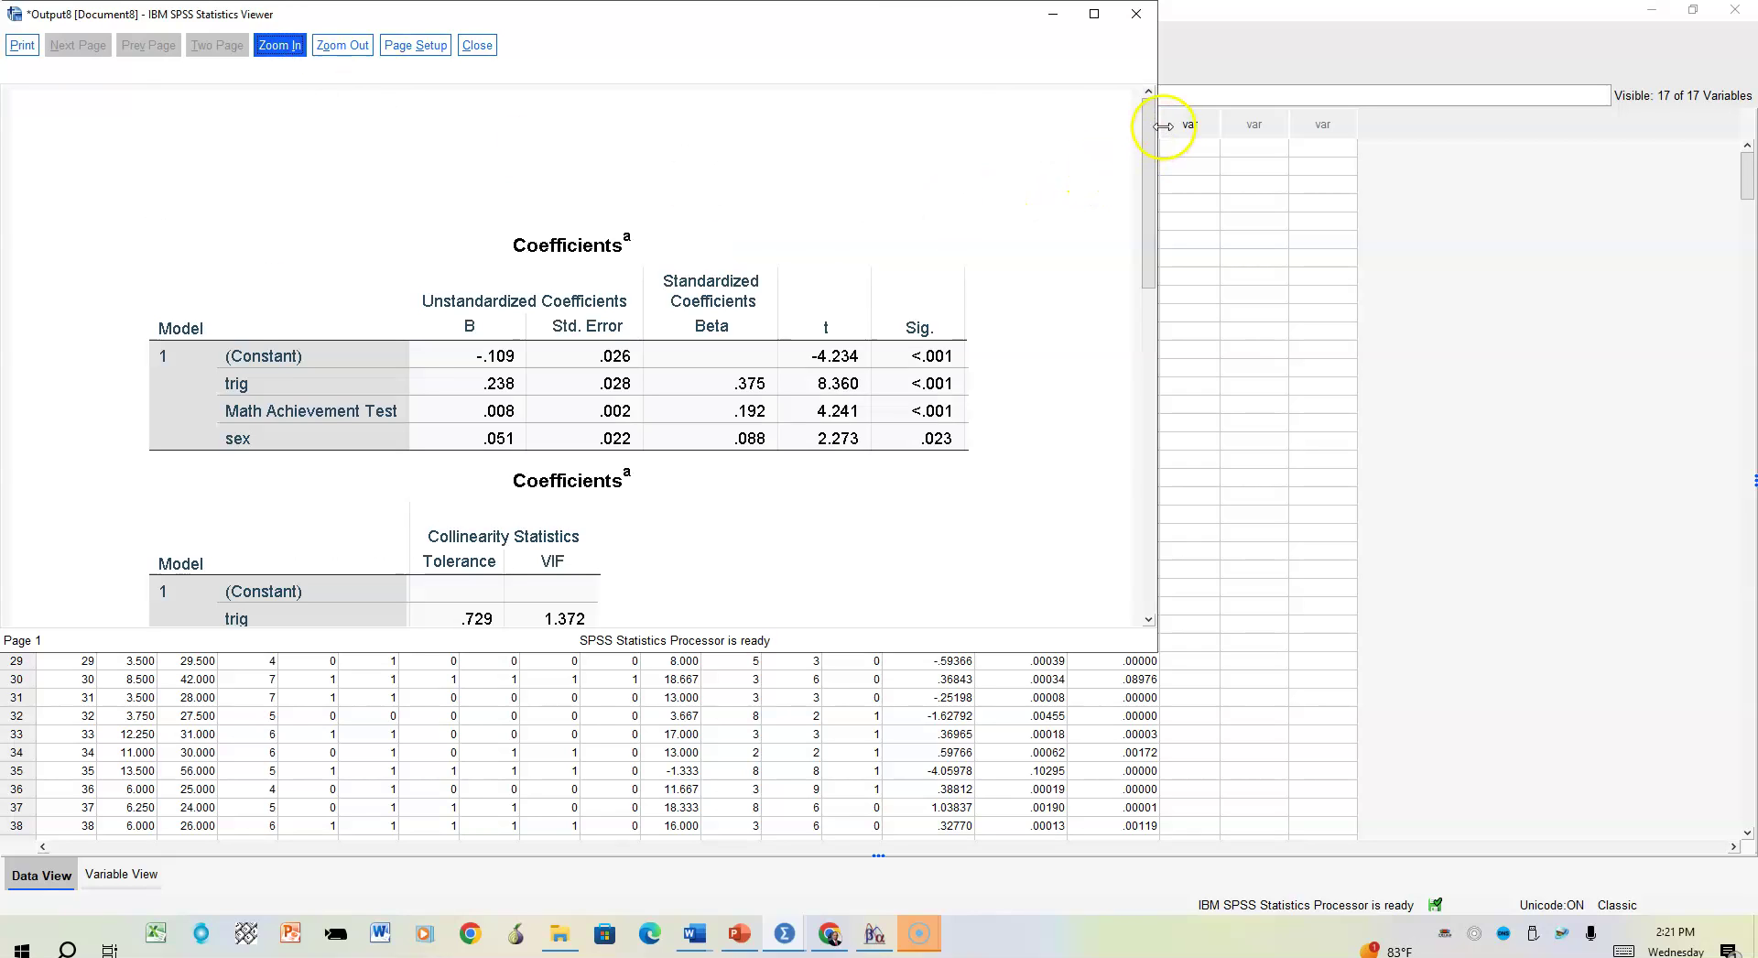
pyautogui.moveTo(1150, 125); pyautogui.dragTo(1138, 247)
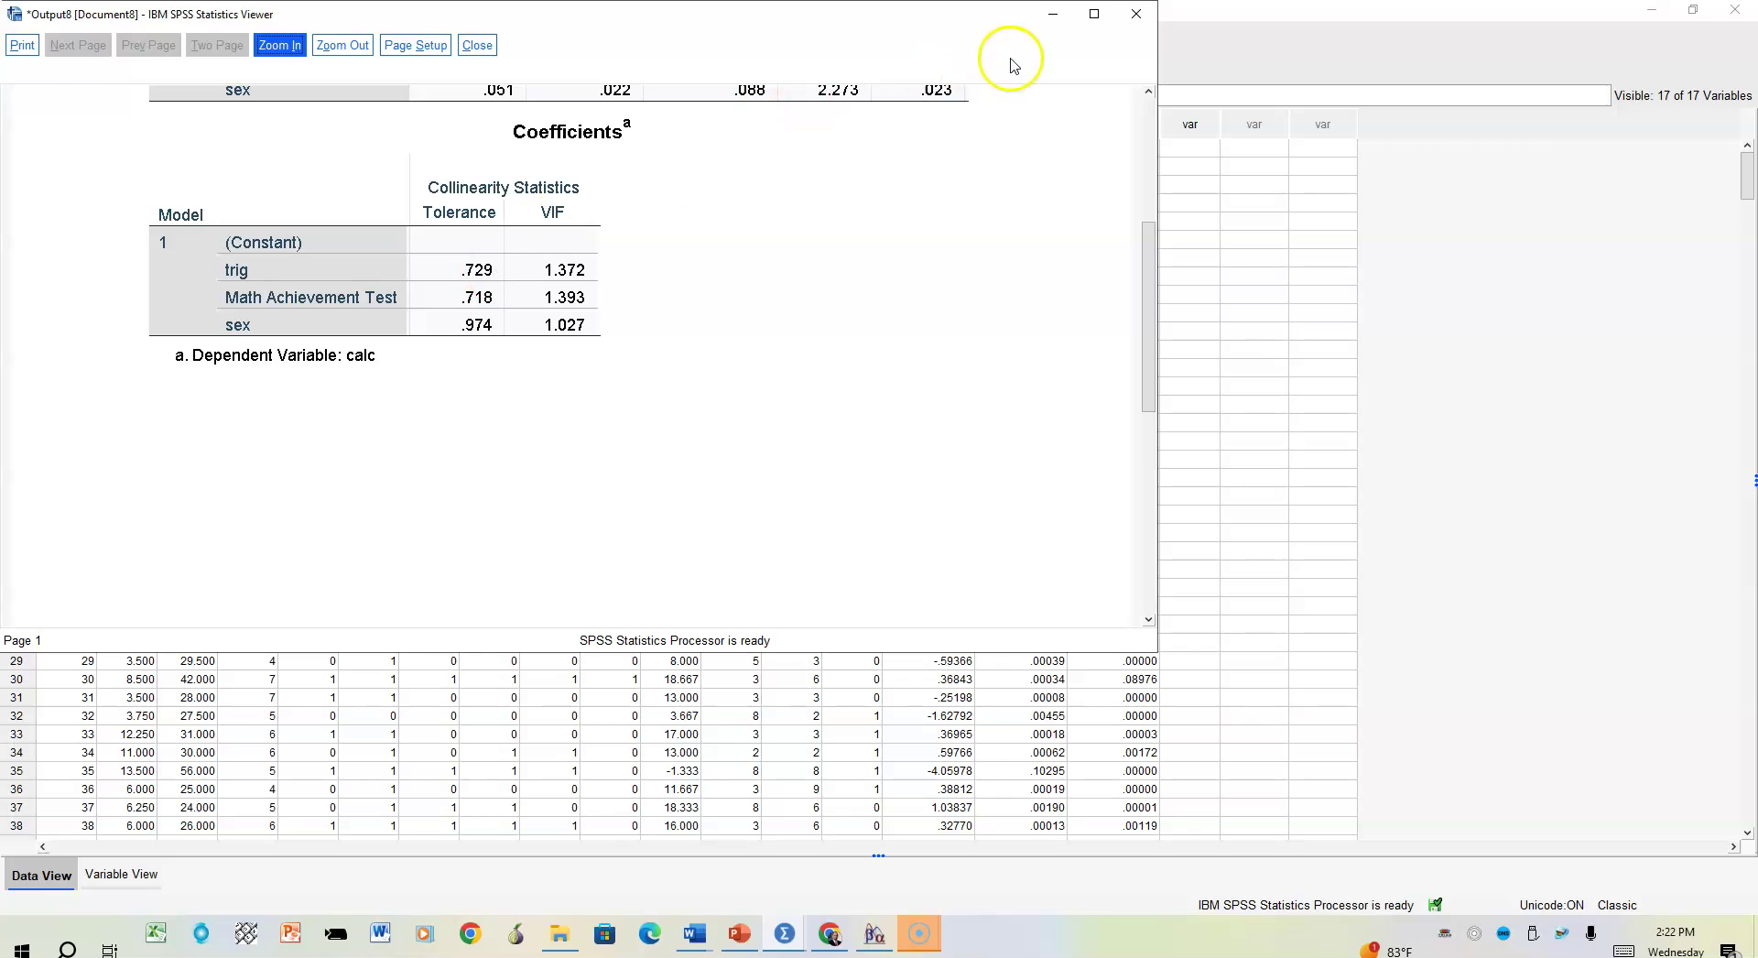
# Step: Close the regression output without saving it
pyautogui.click(1136, 15)
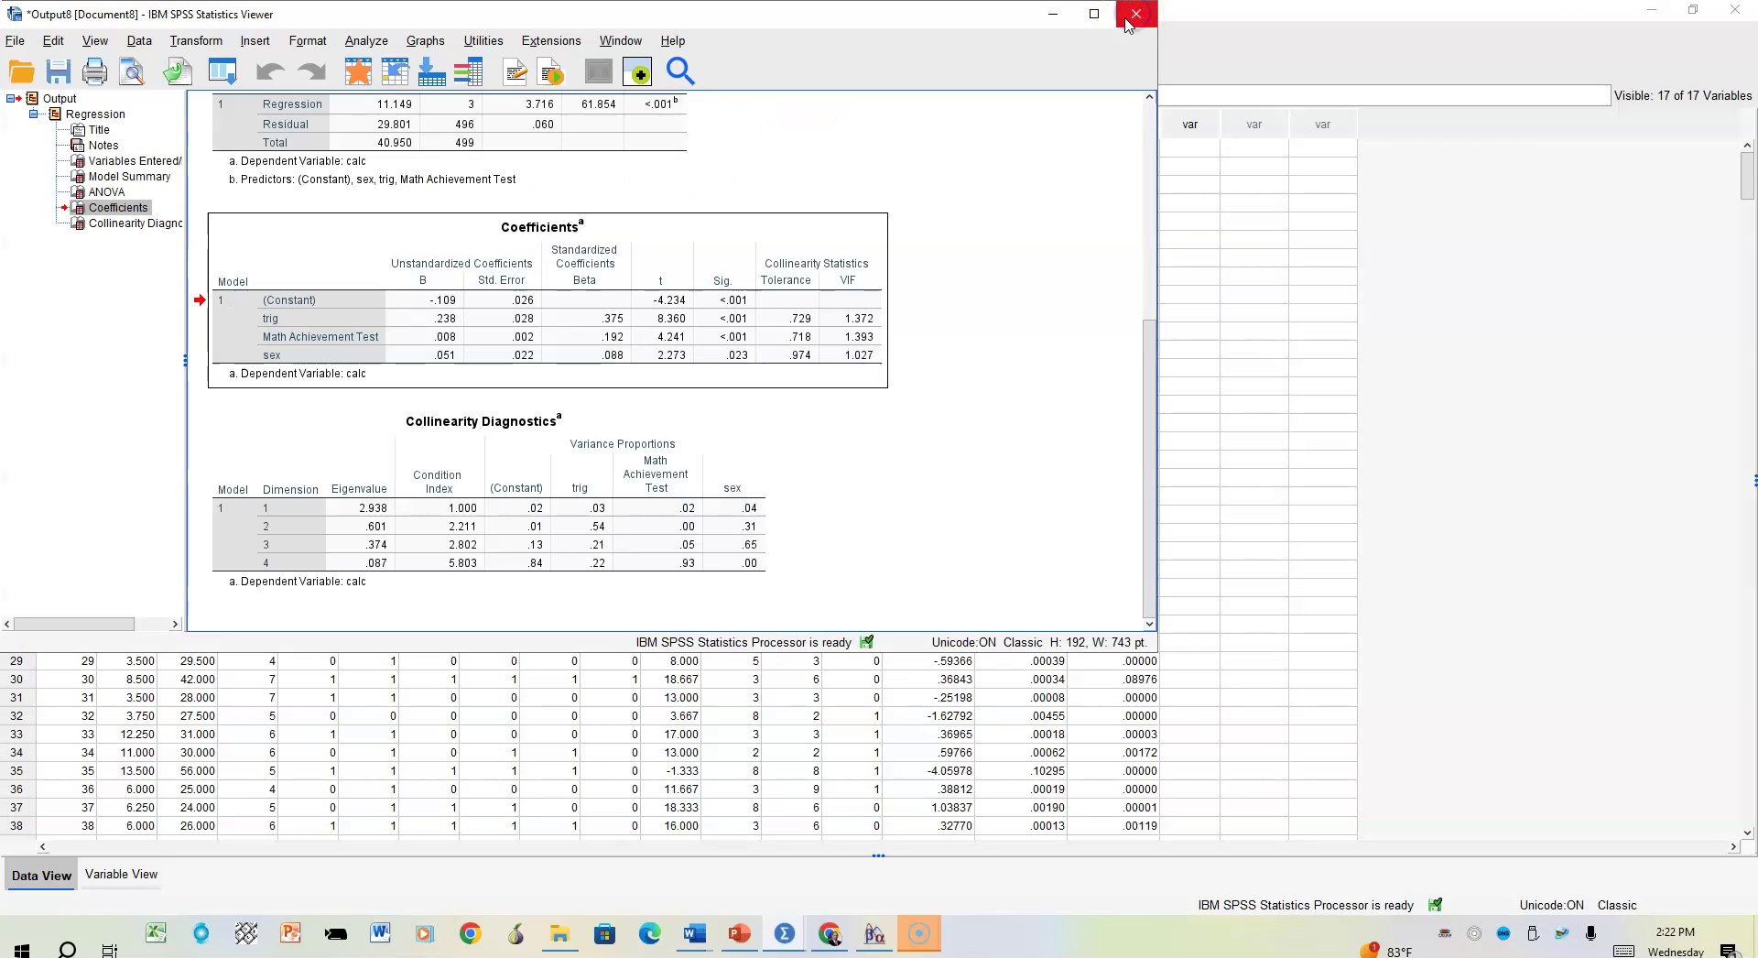
pyautogui.click(1135, 16)
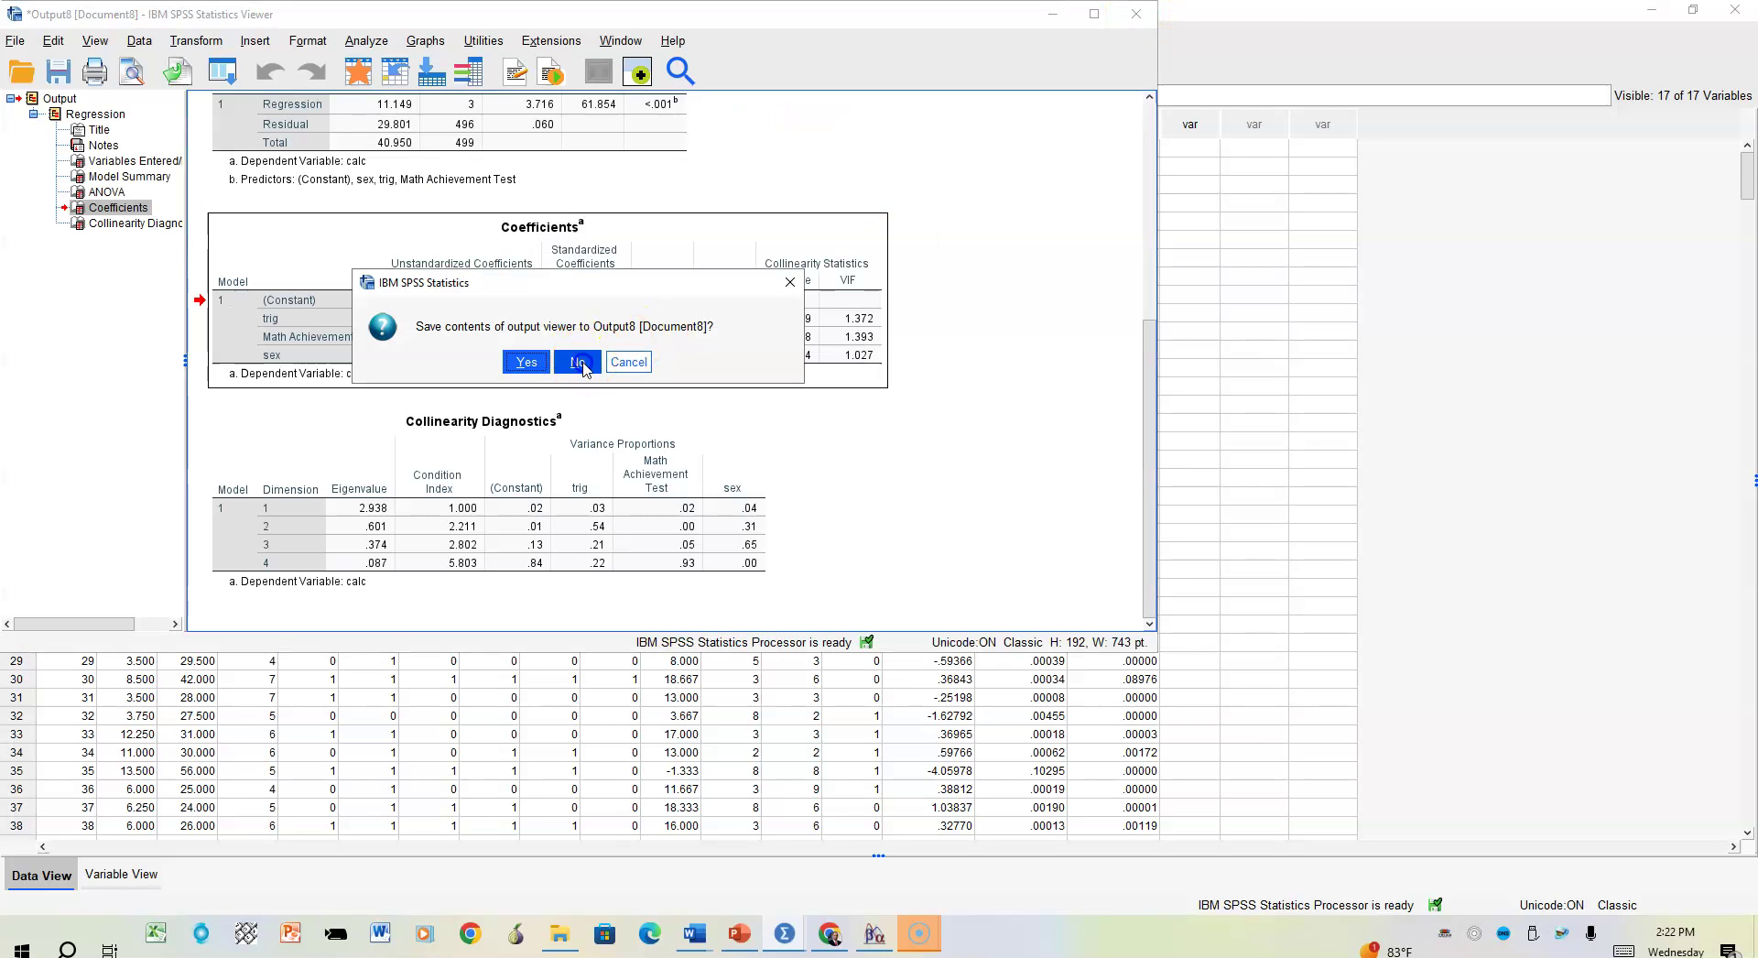
pyautogui.click(577, 358)
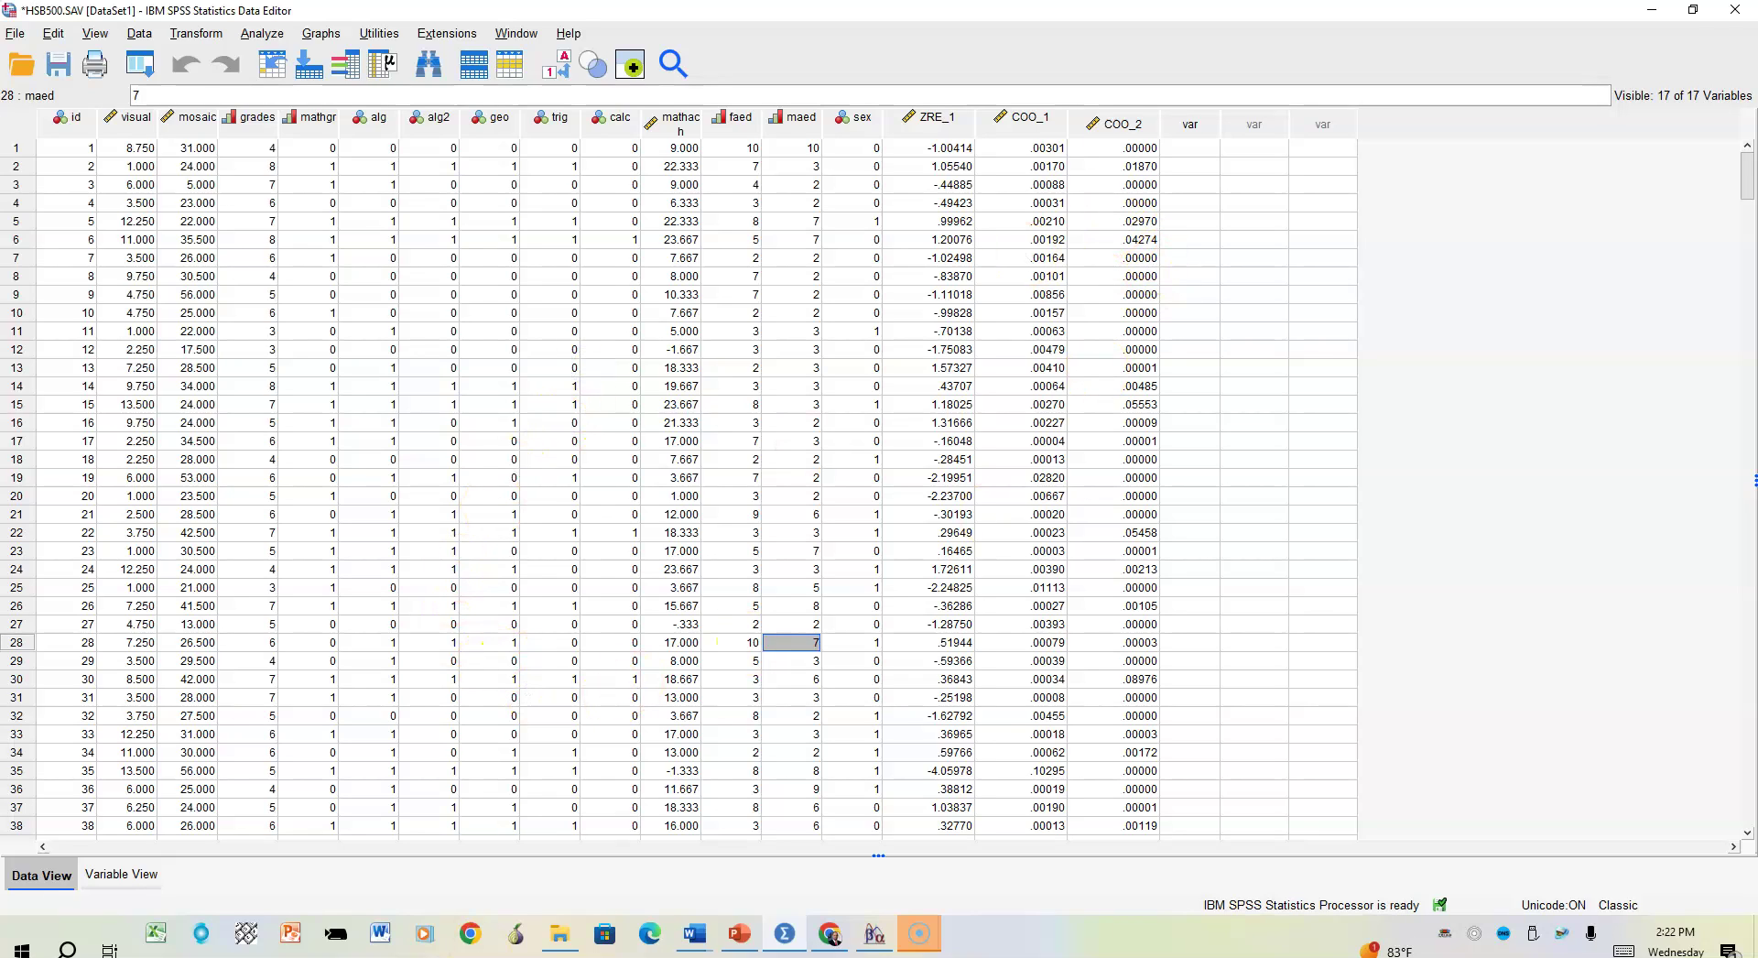
# Step: Review the assumptions slide in PowerPoint and select the mathach column in the SPSS data
pyautogui.click(744, 934)
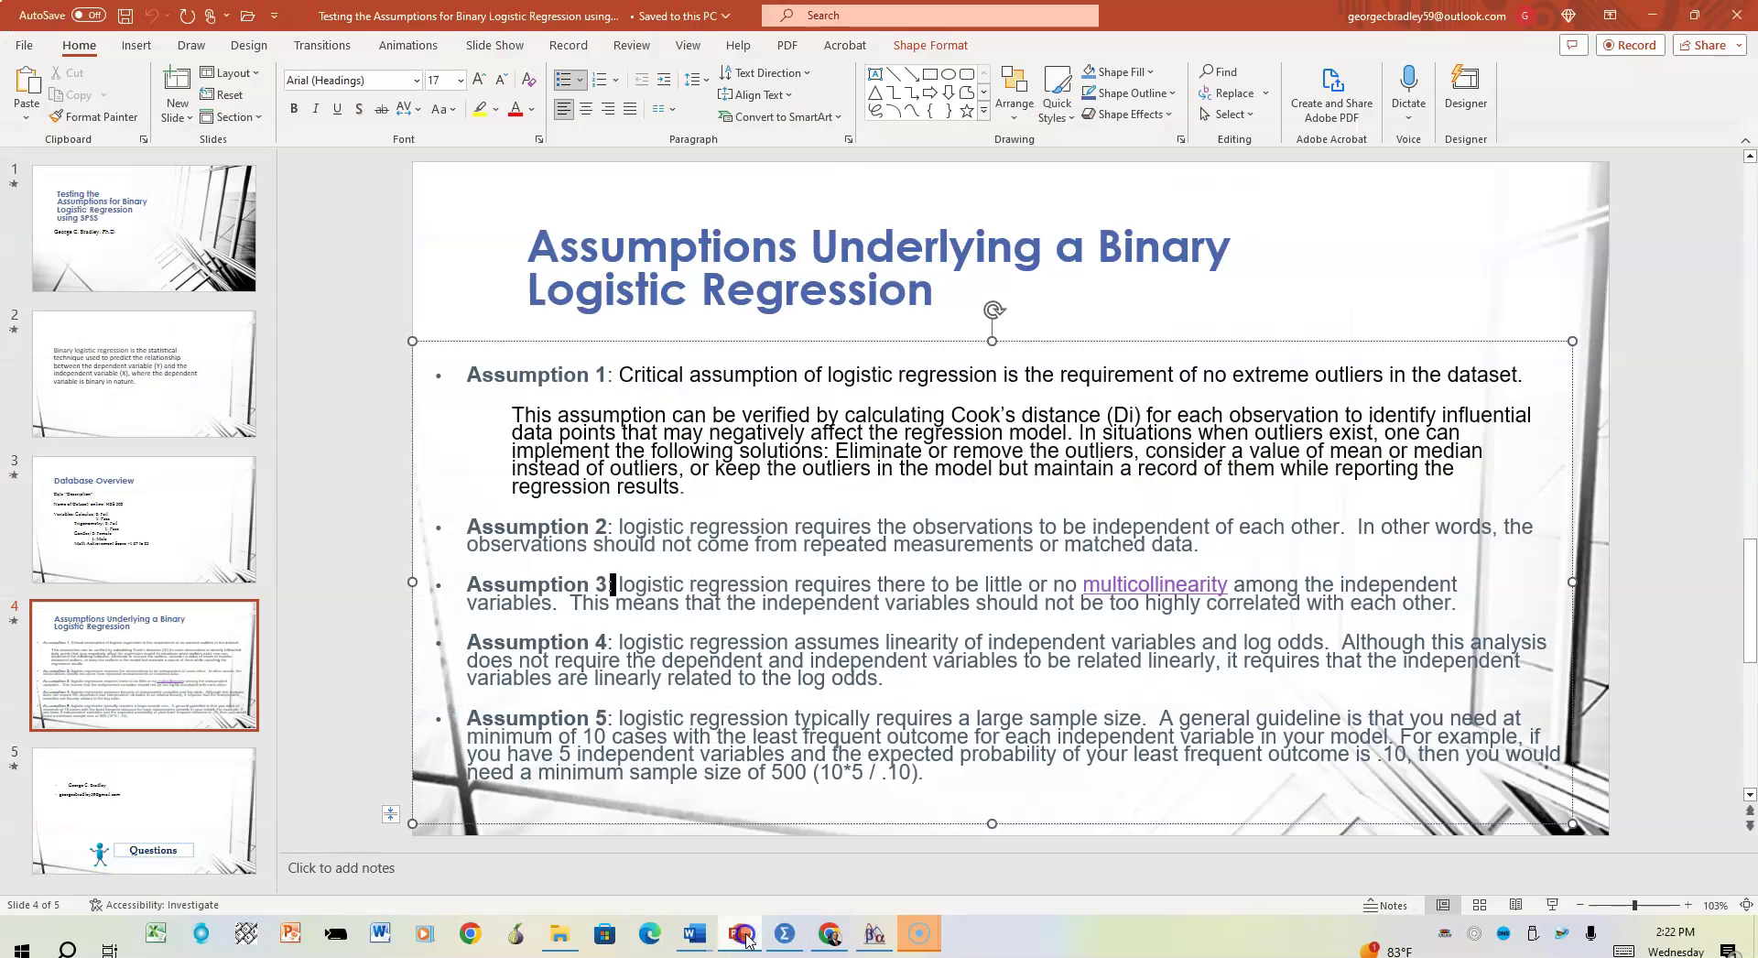
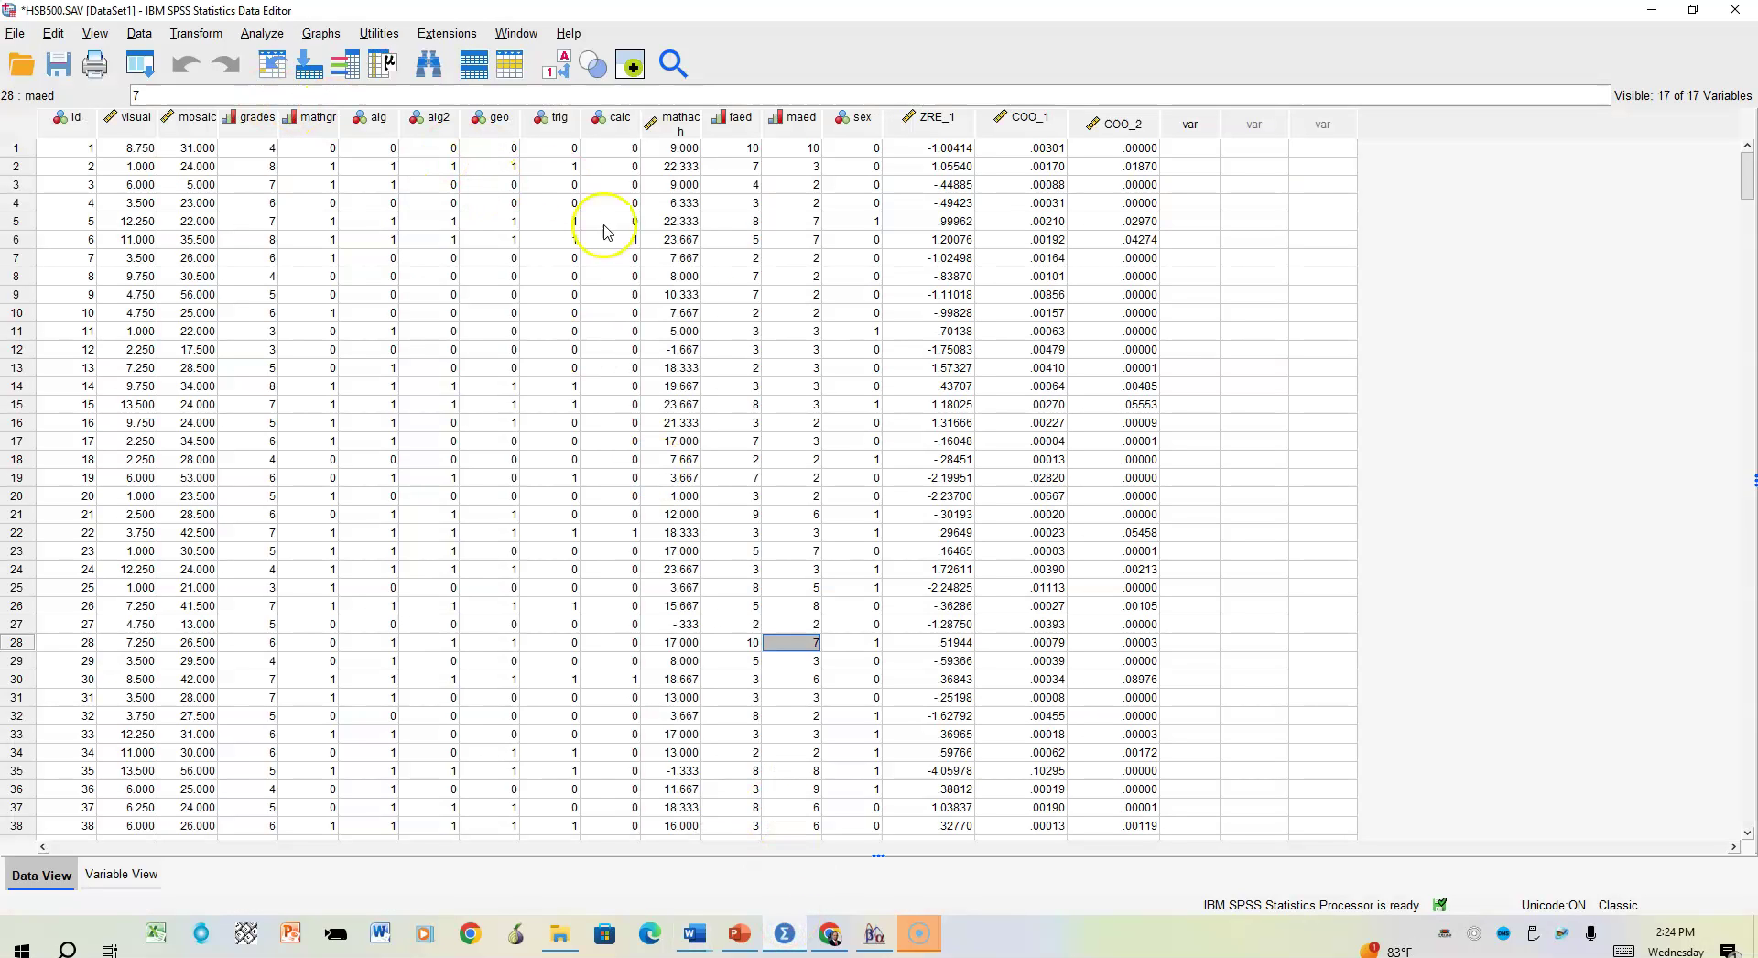
pyautogui.click(687, 127)
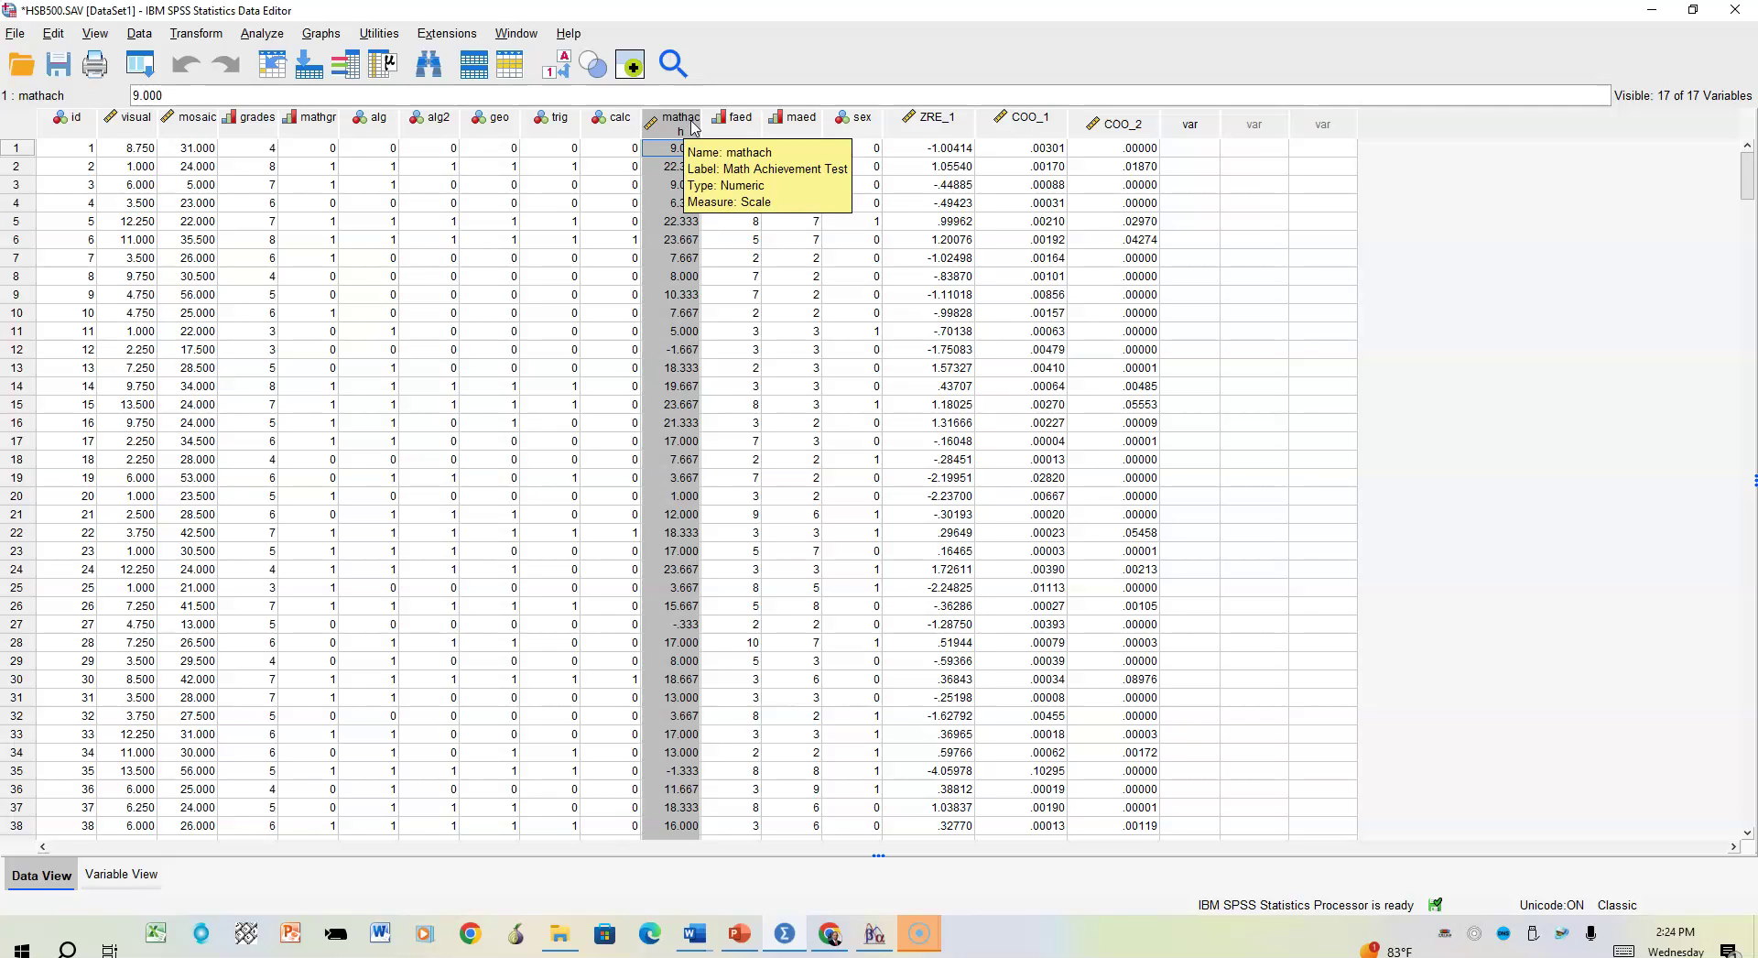
# Step: Start a new Compute Variable definition with the earlier settings reset and AutoMath as the target variable
pyautogui.click(554, 123)
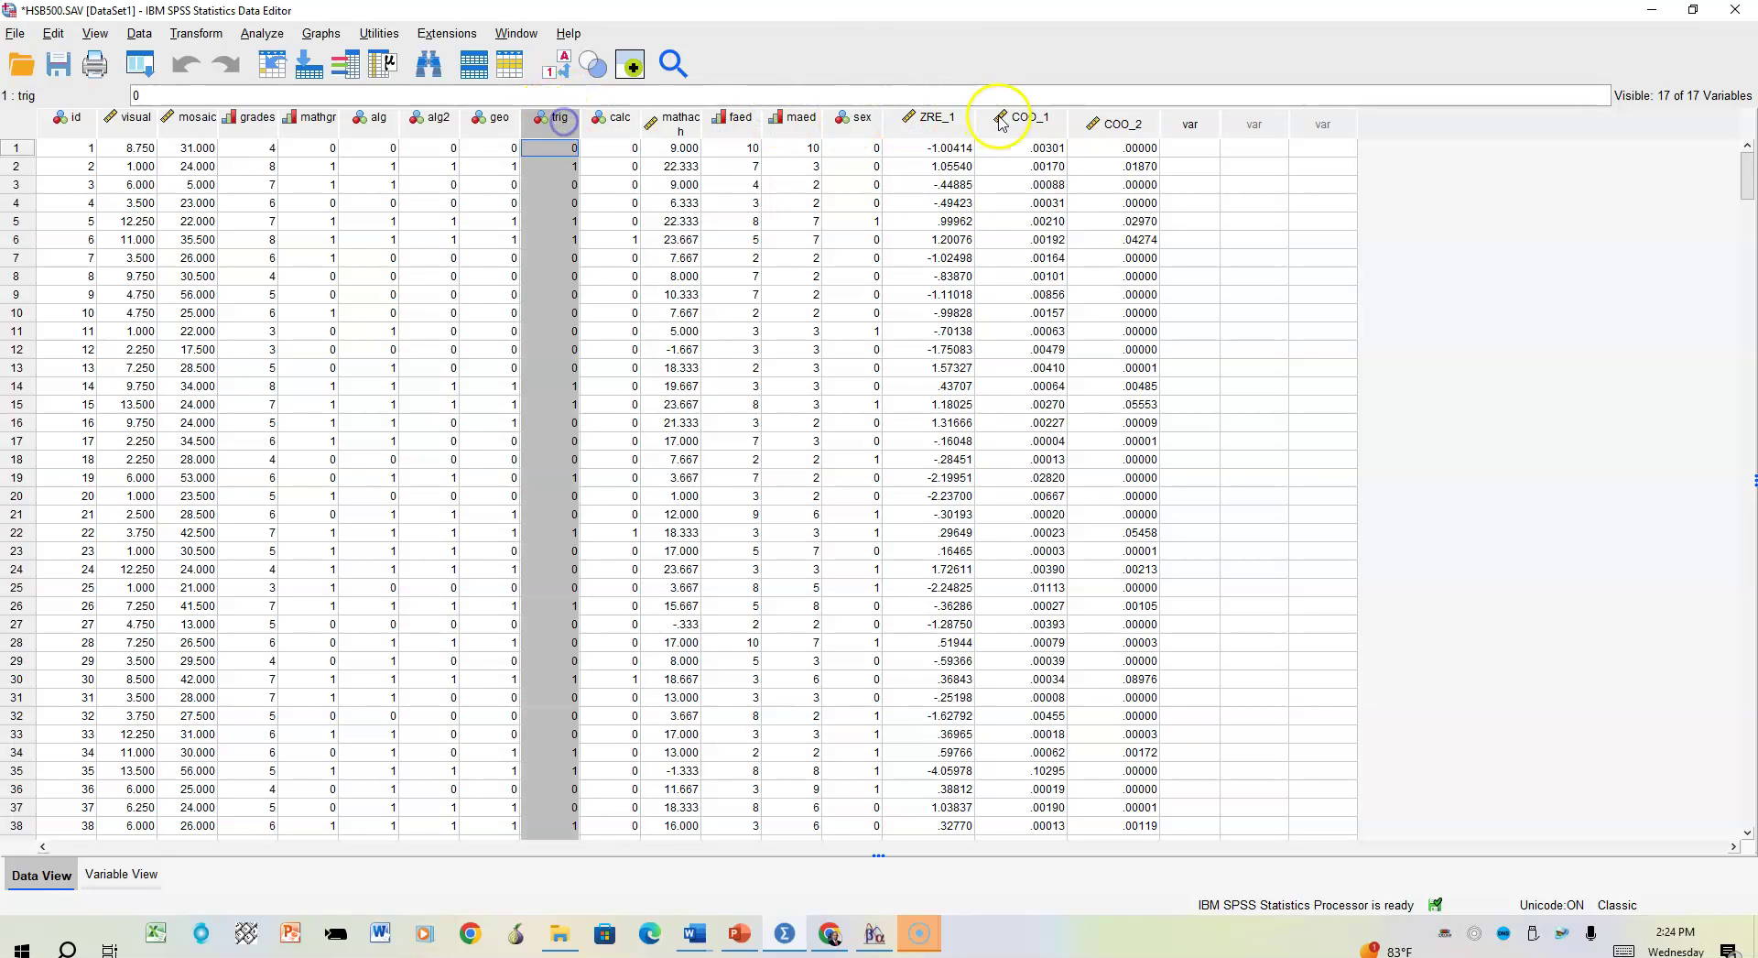
pyautogui.click(858, 123)
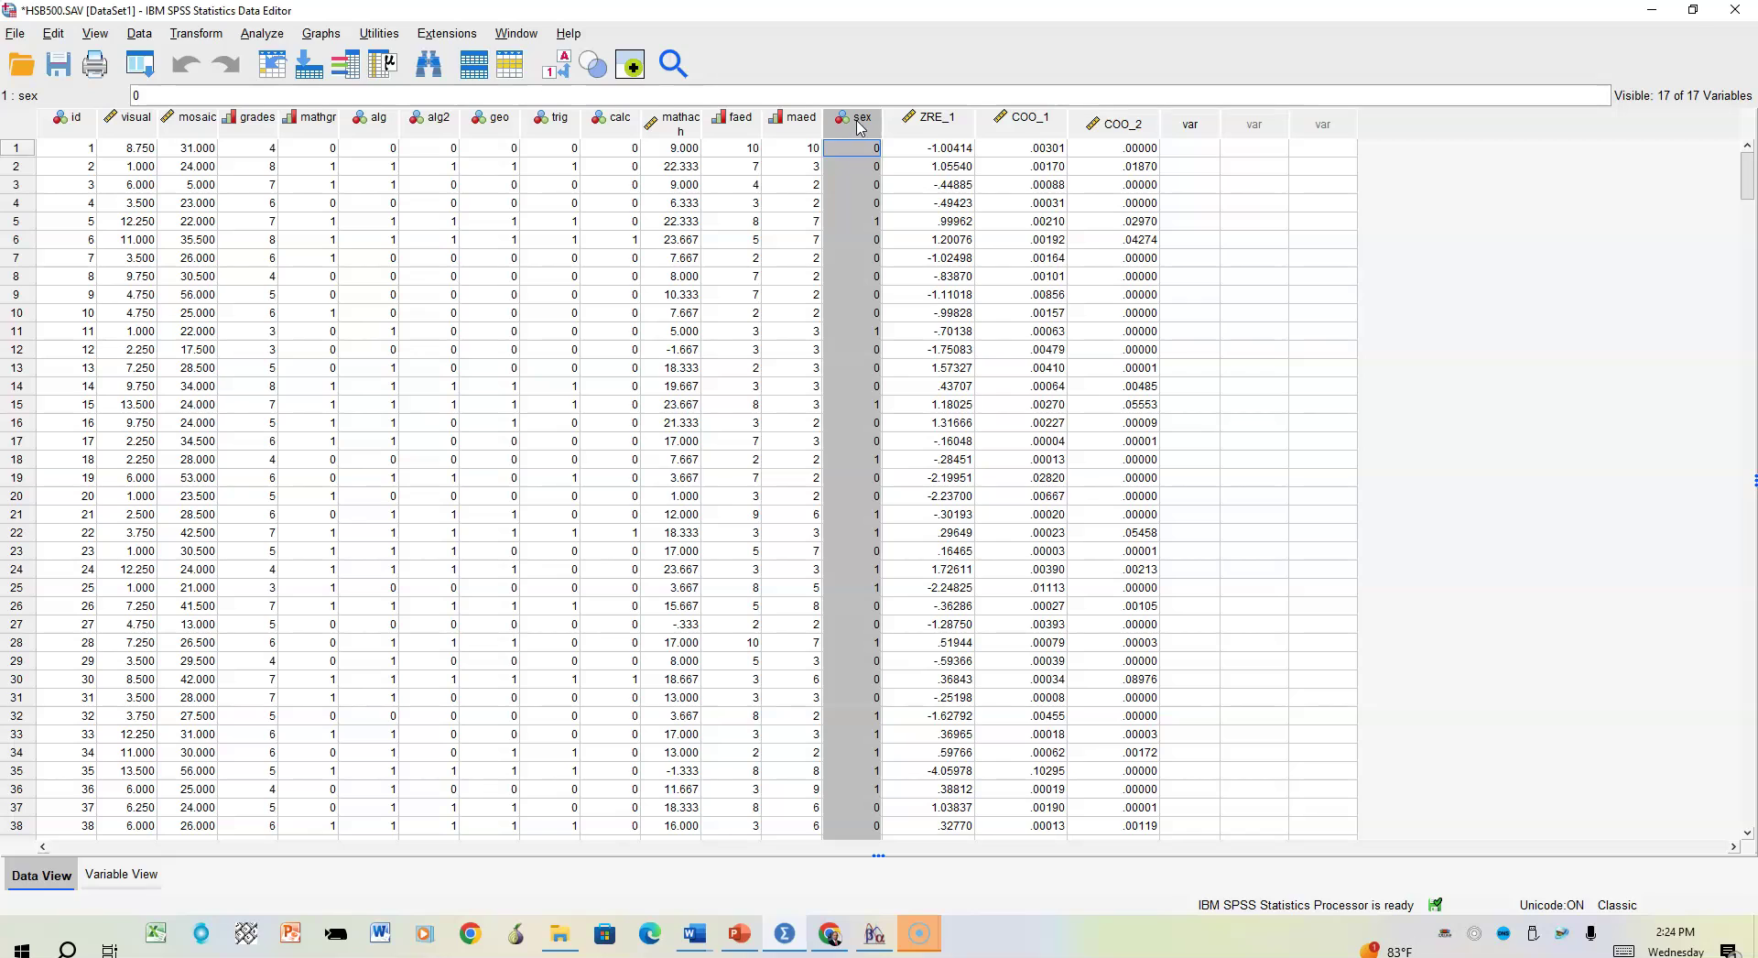
pyautogui.click(196, 34)
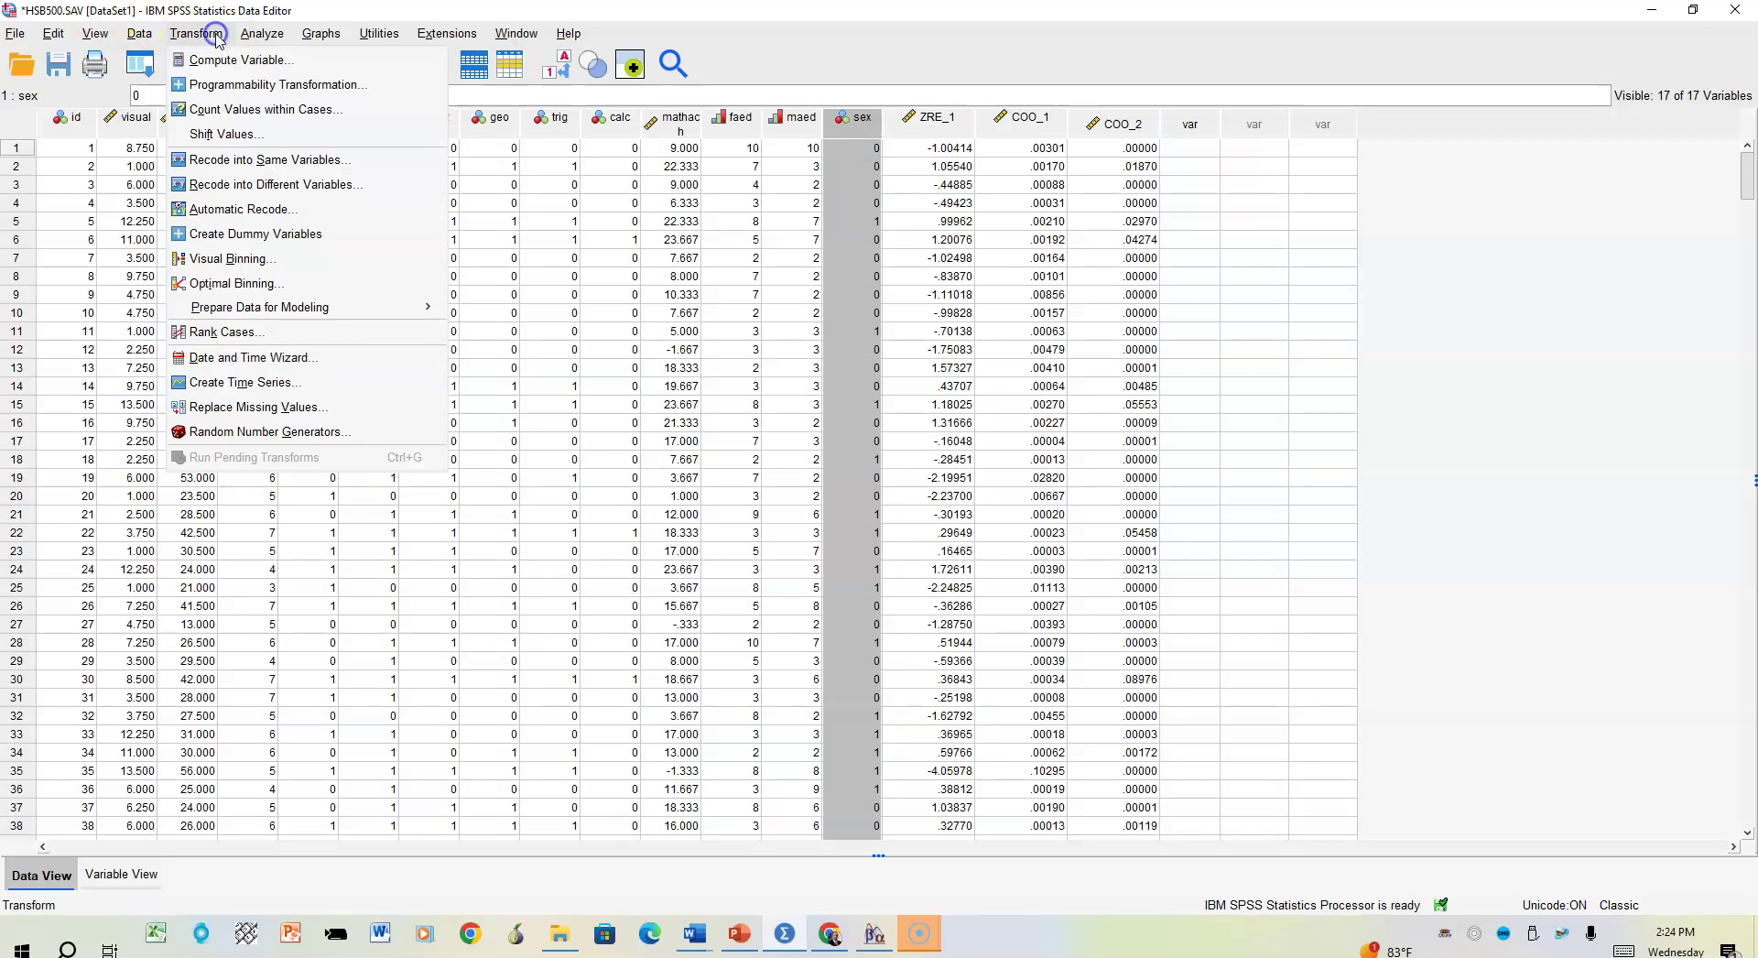
pyautogui.click(230, 59)
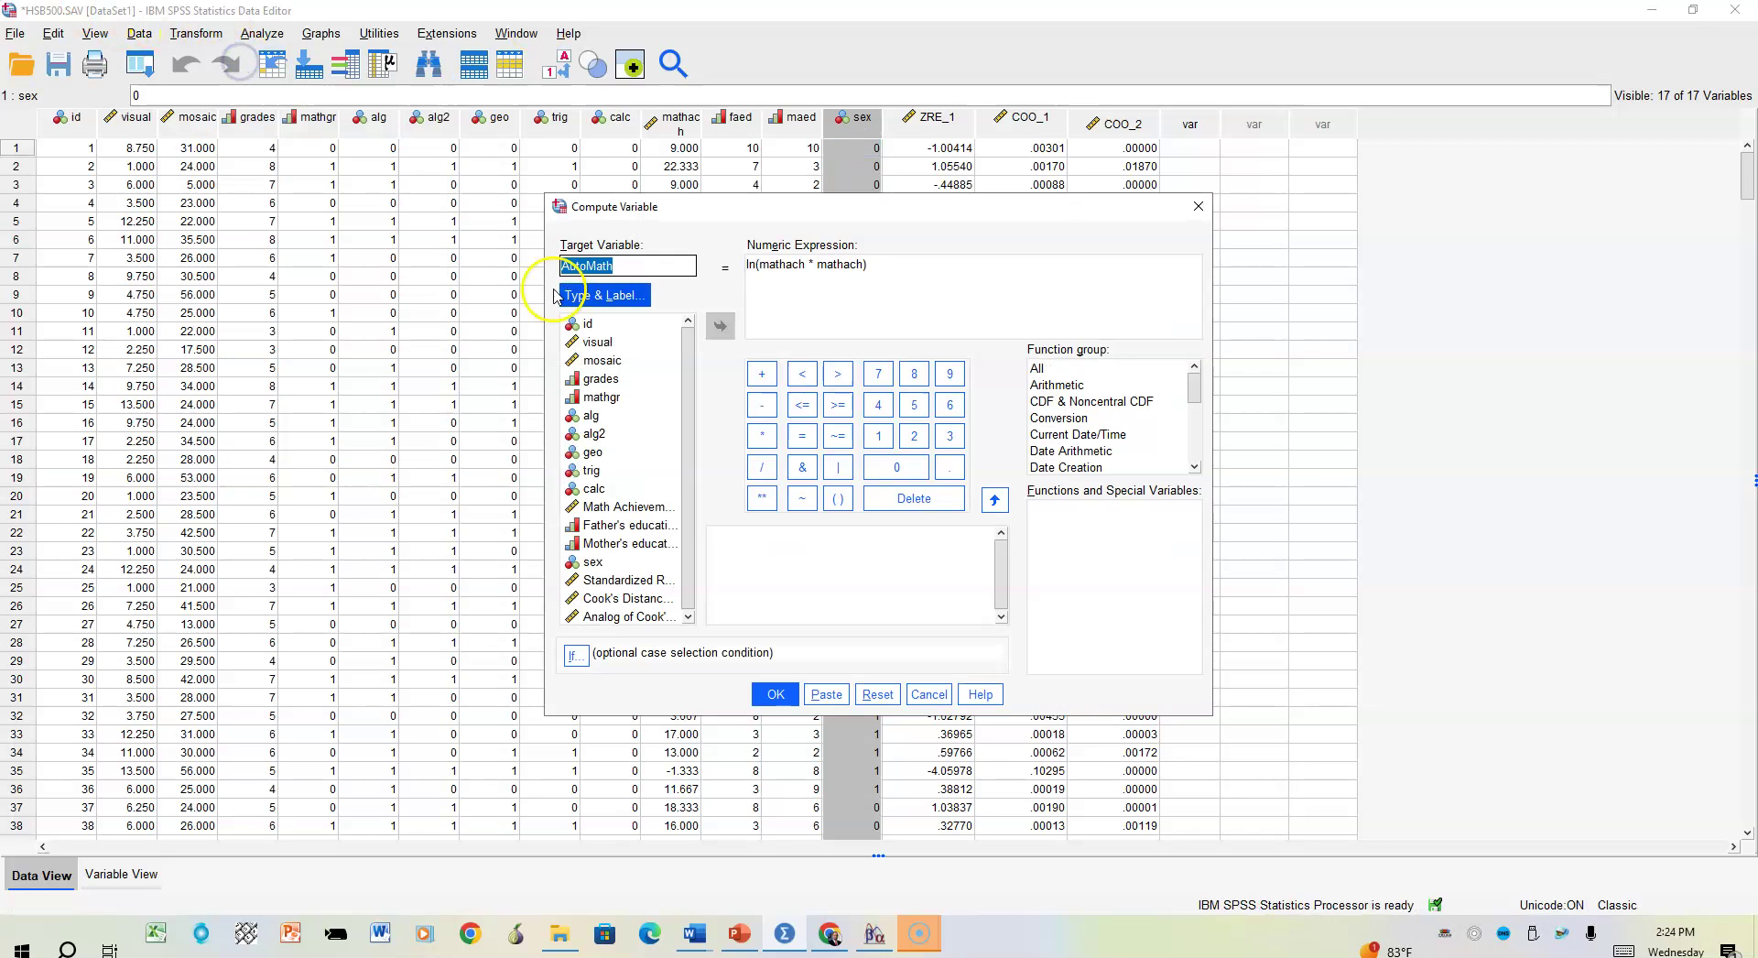
pyautogui.click(878, 696)
pyautogui.click(602, 262)
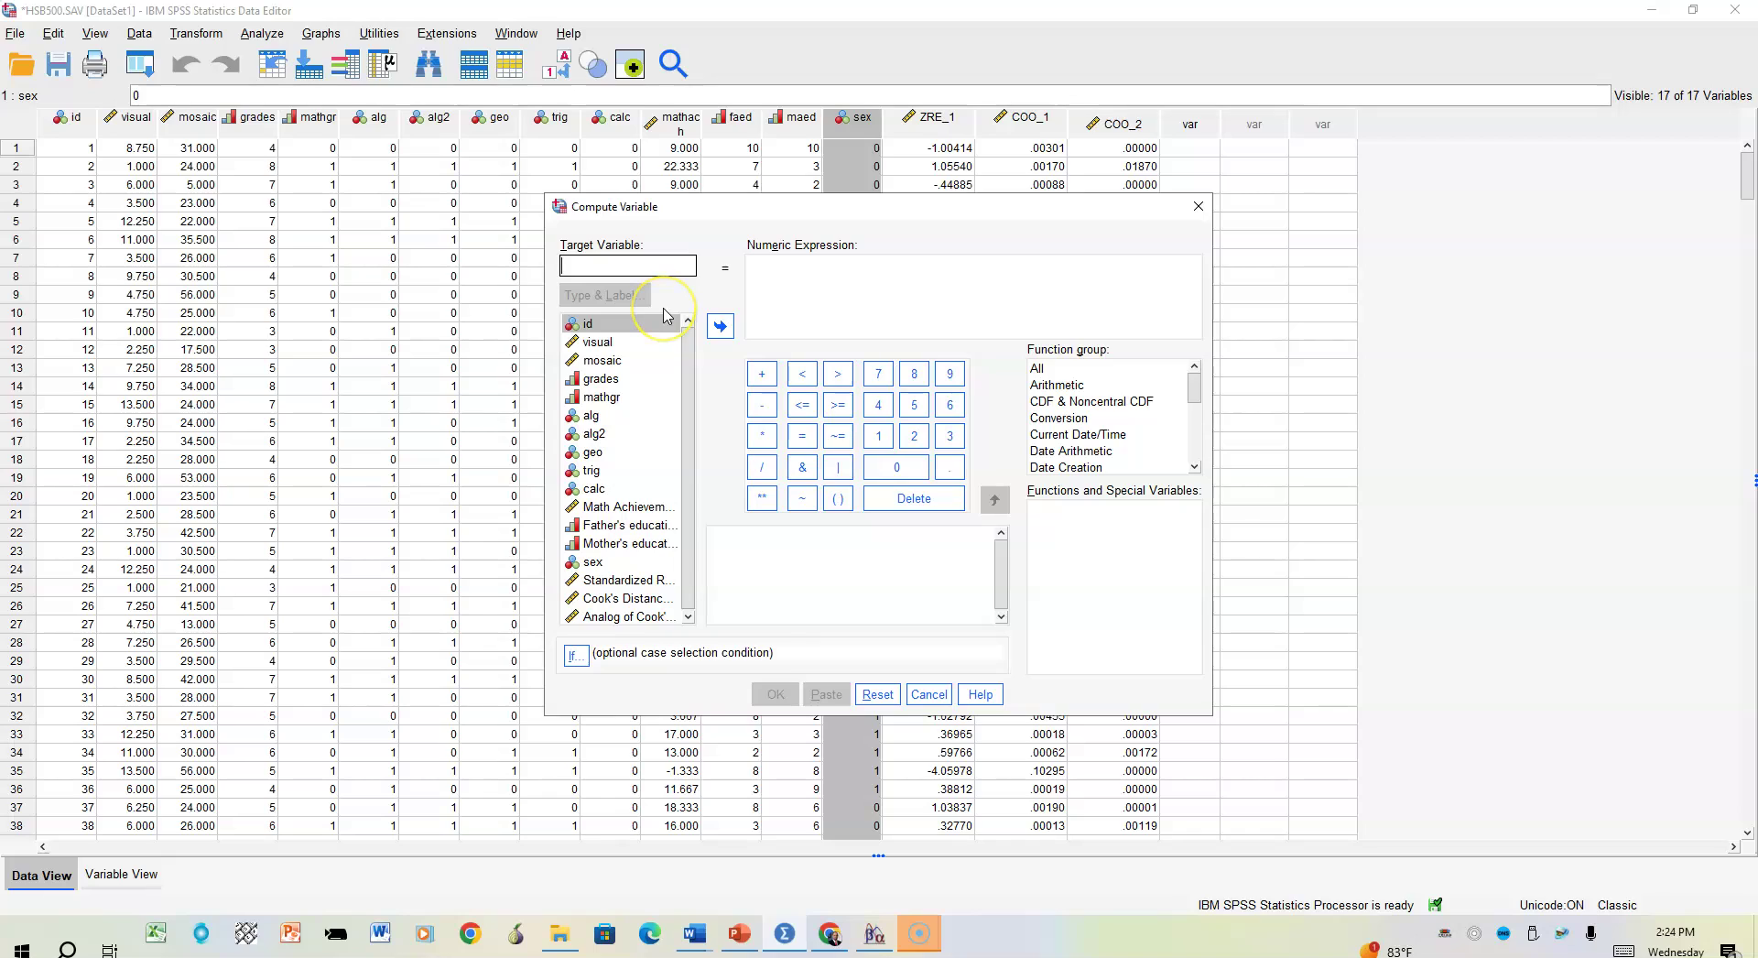
pyautogui.write('AutoMath')
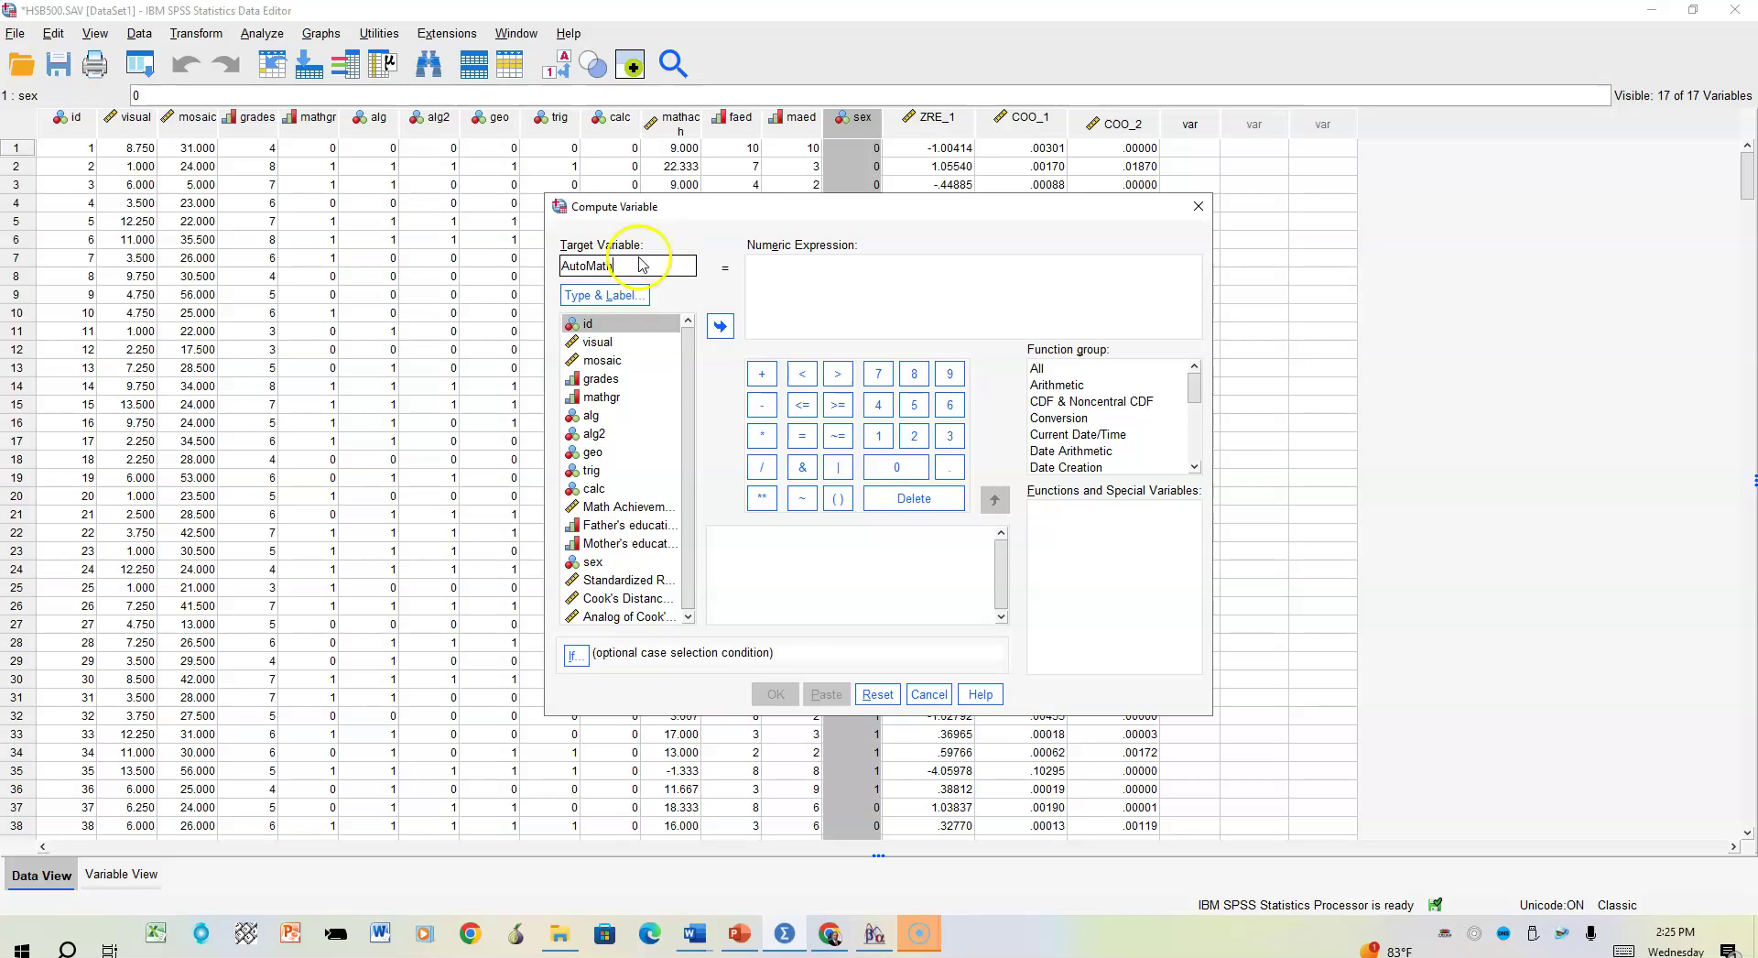
# Step: Compute AutoMath with the expression ln(mathach * mathach) and select its new column in the data
pyautogui.click(752, 265)
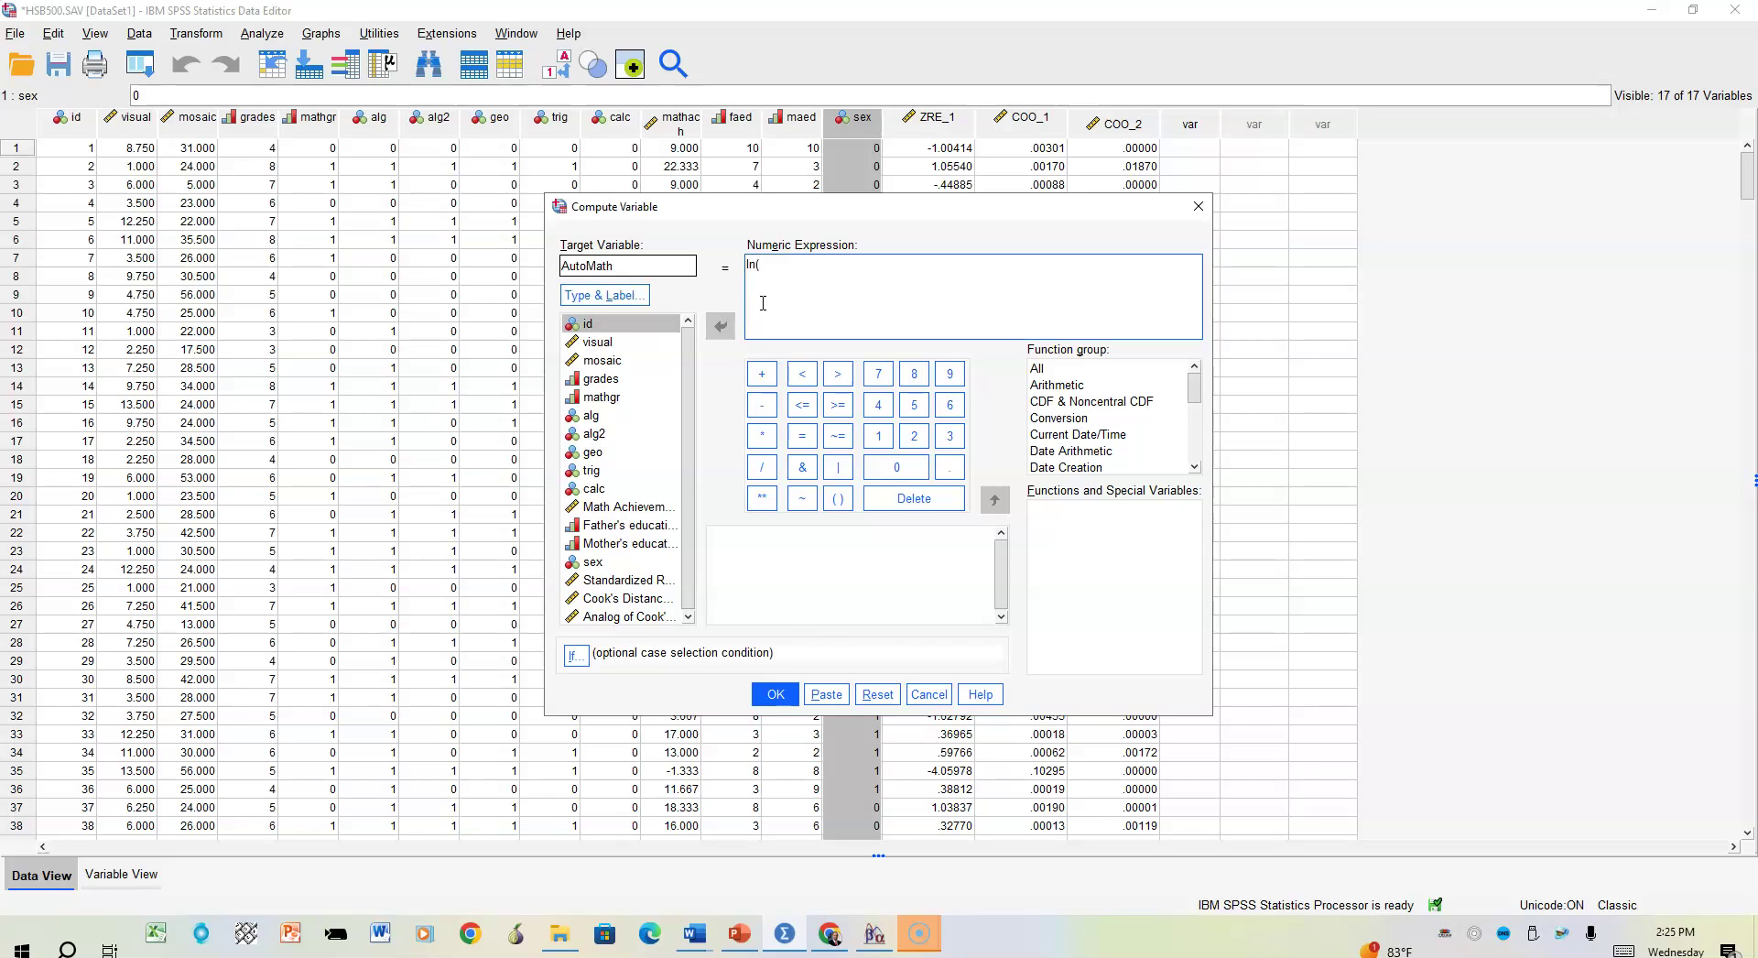
pyautogui.click(618, 509)
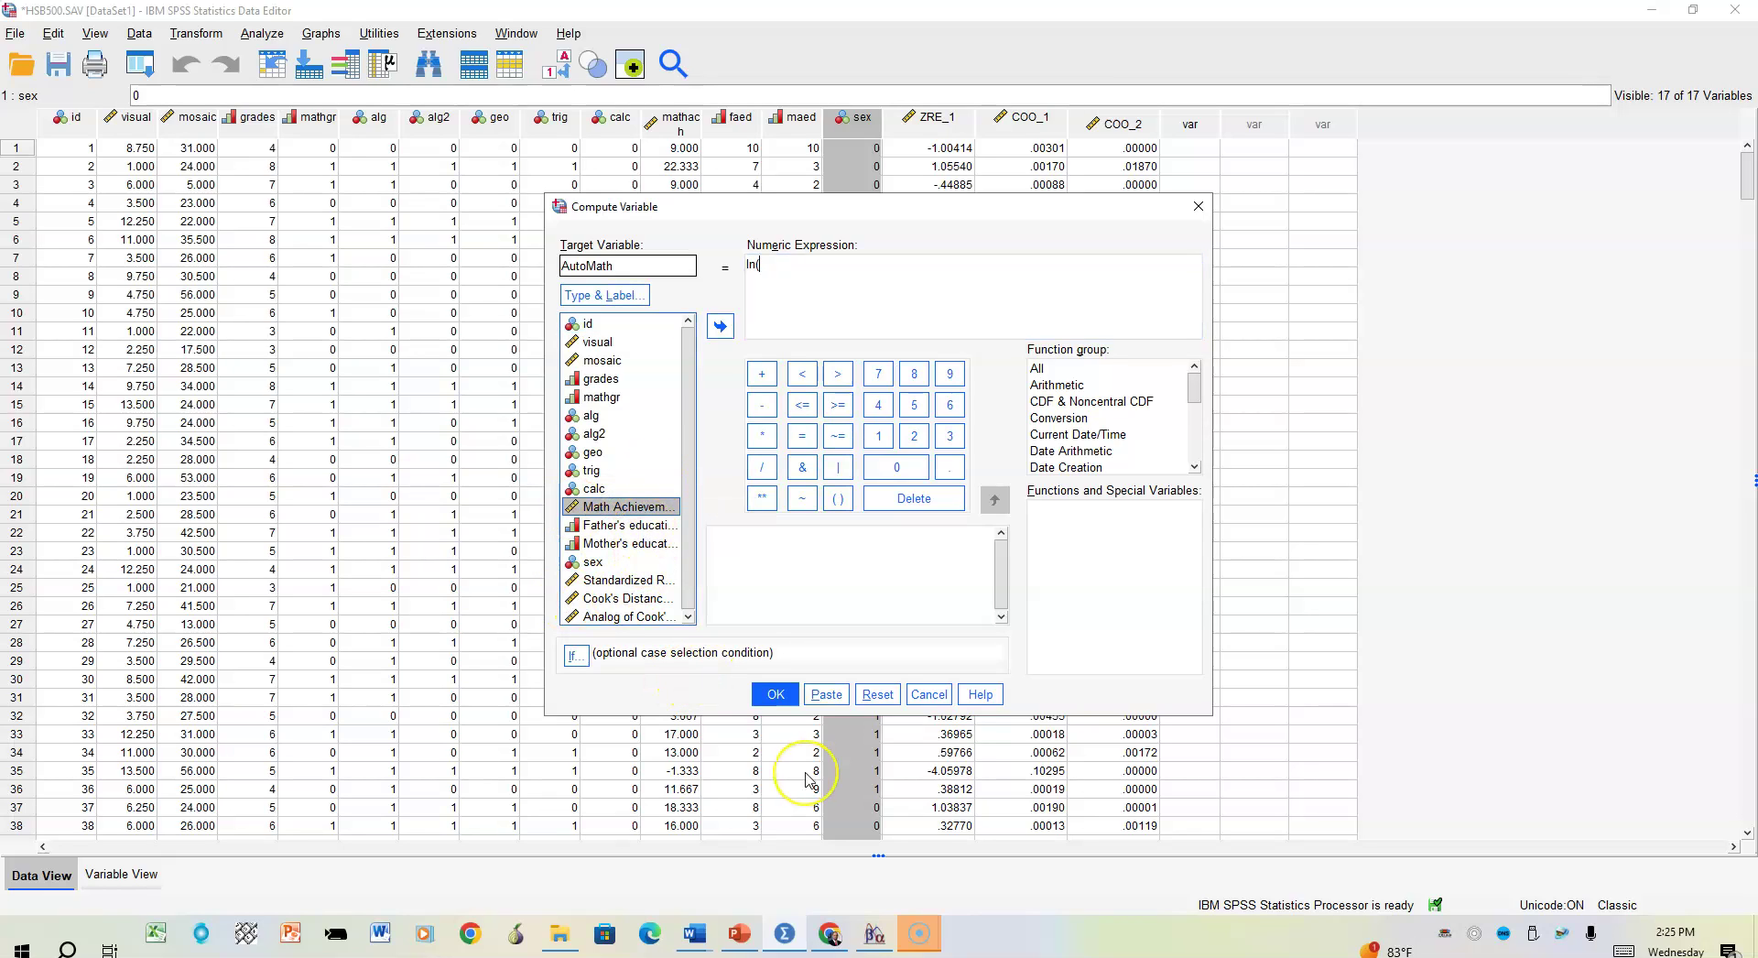
pyautogui.click(721, 326)
pyautogui.click(765, 437)
pyautogui.click(628, 507)
pyautogui.click(801, 327)
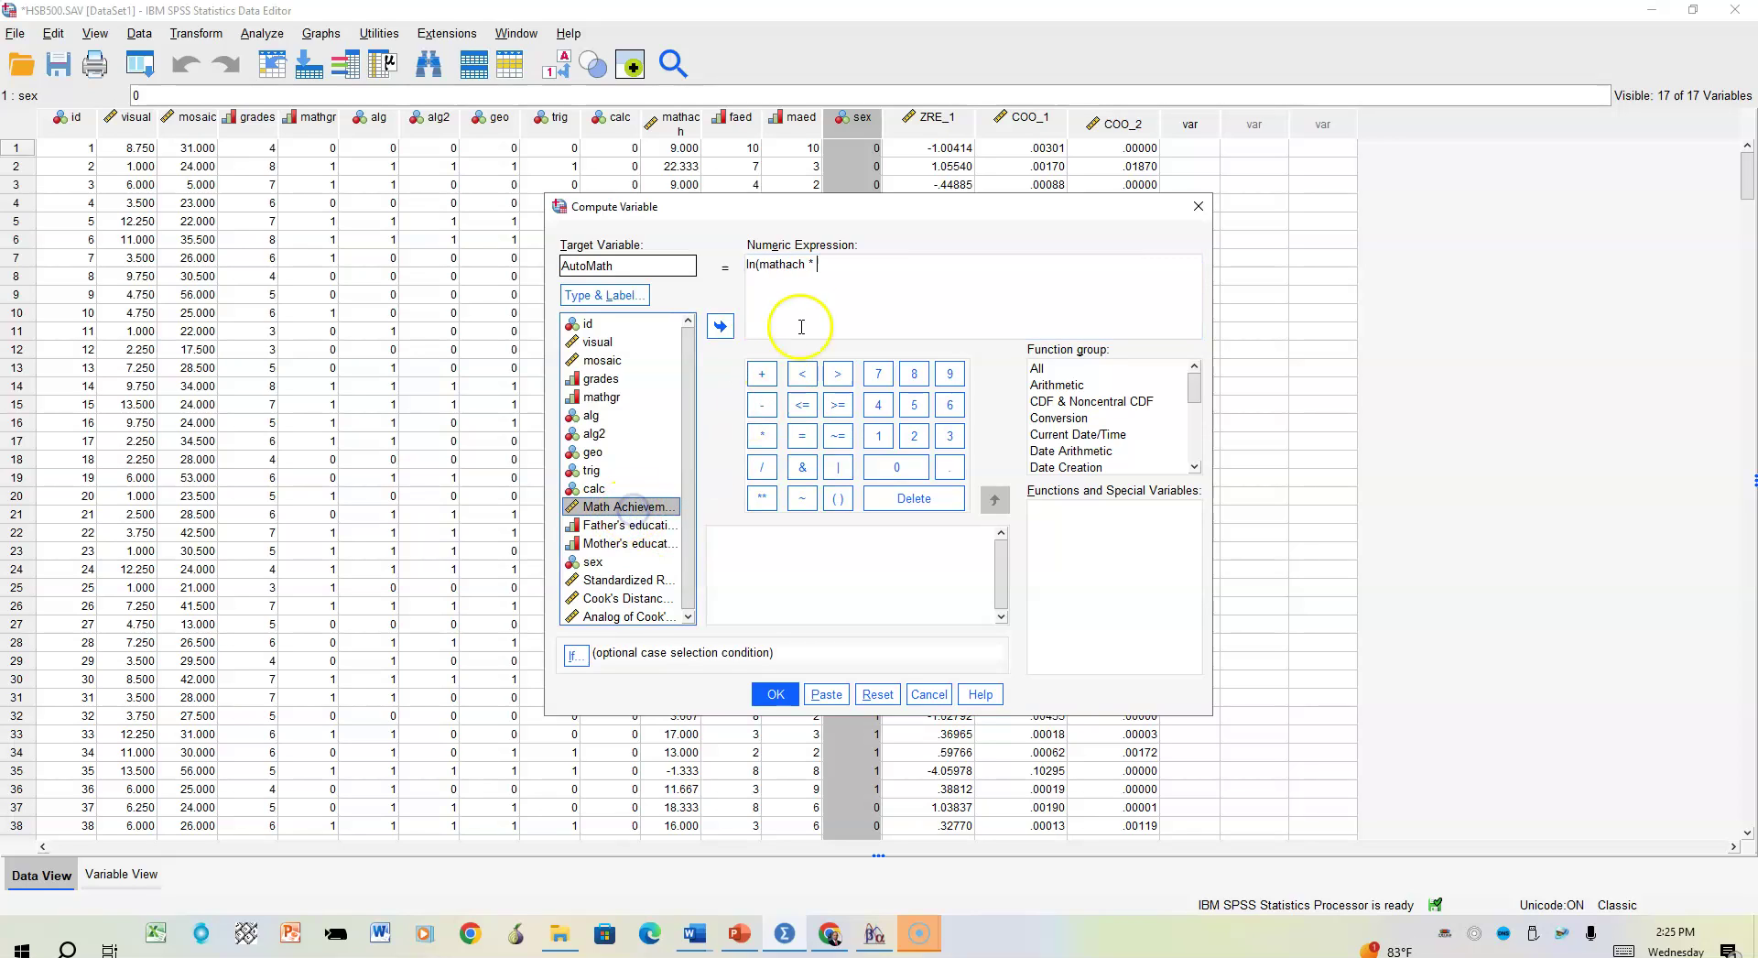
pyautogui.click(719, 327)
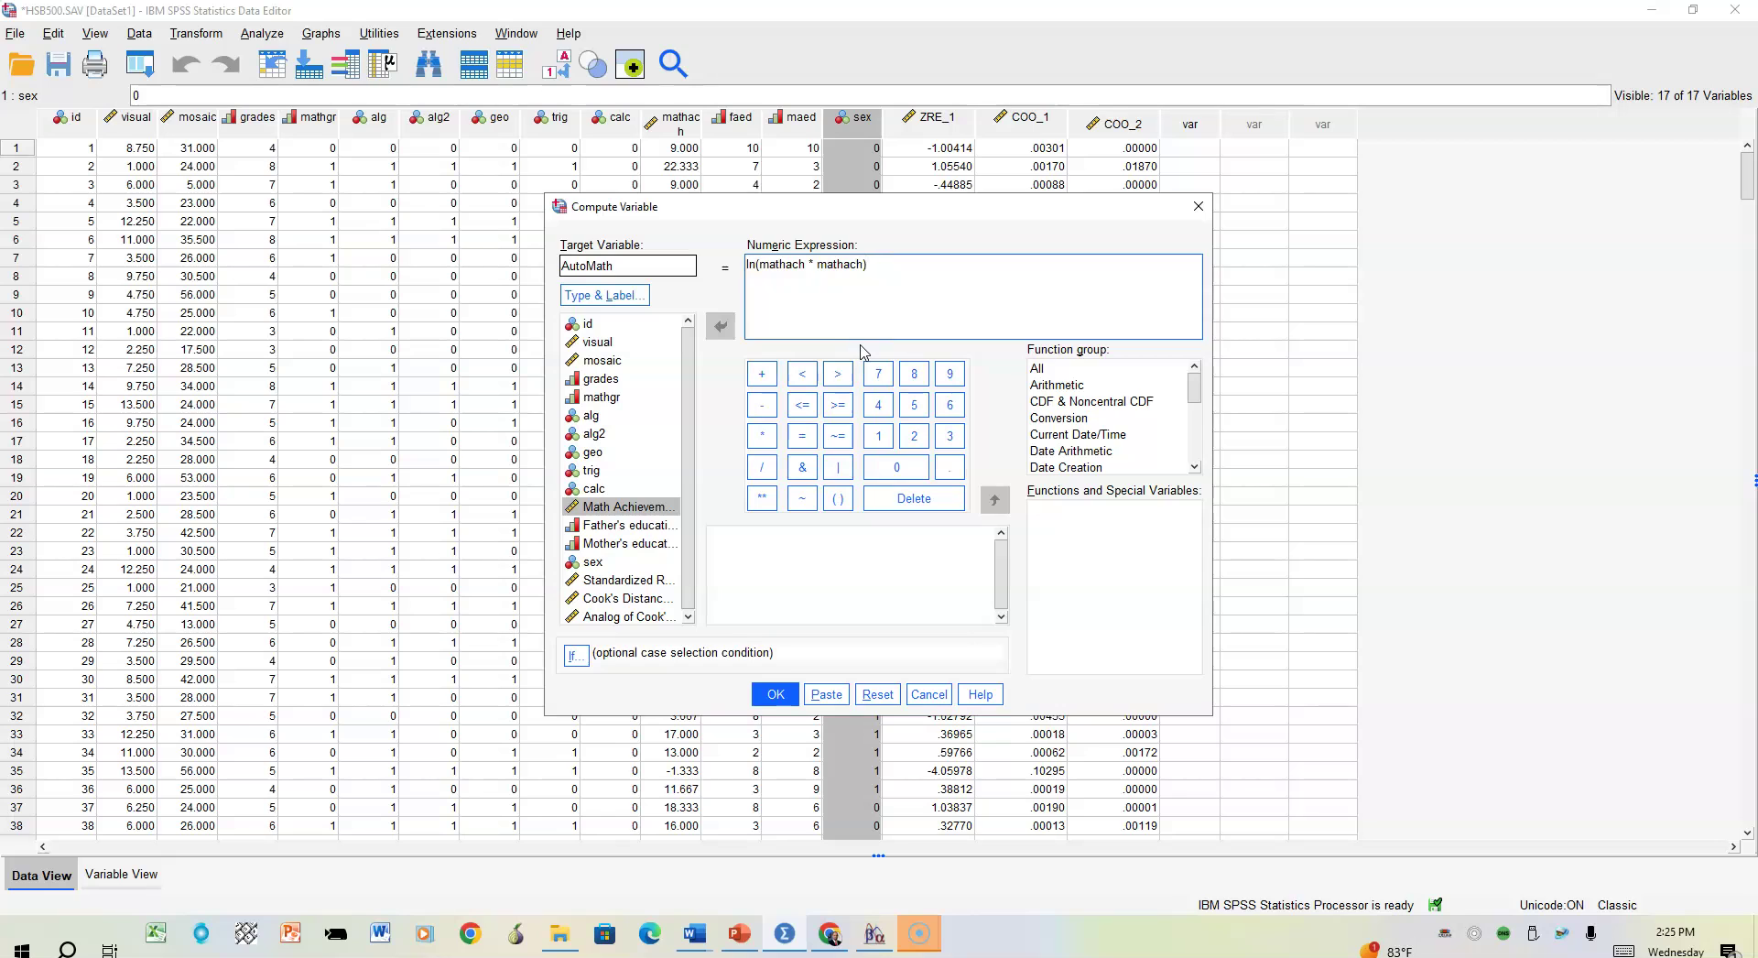
pyautogui.click(783, 679)
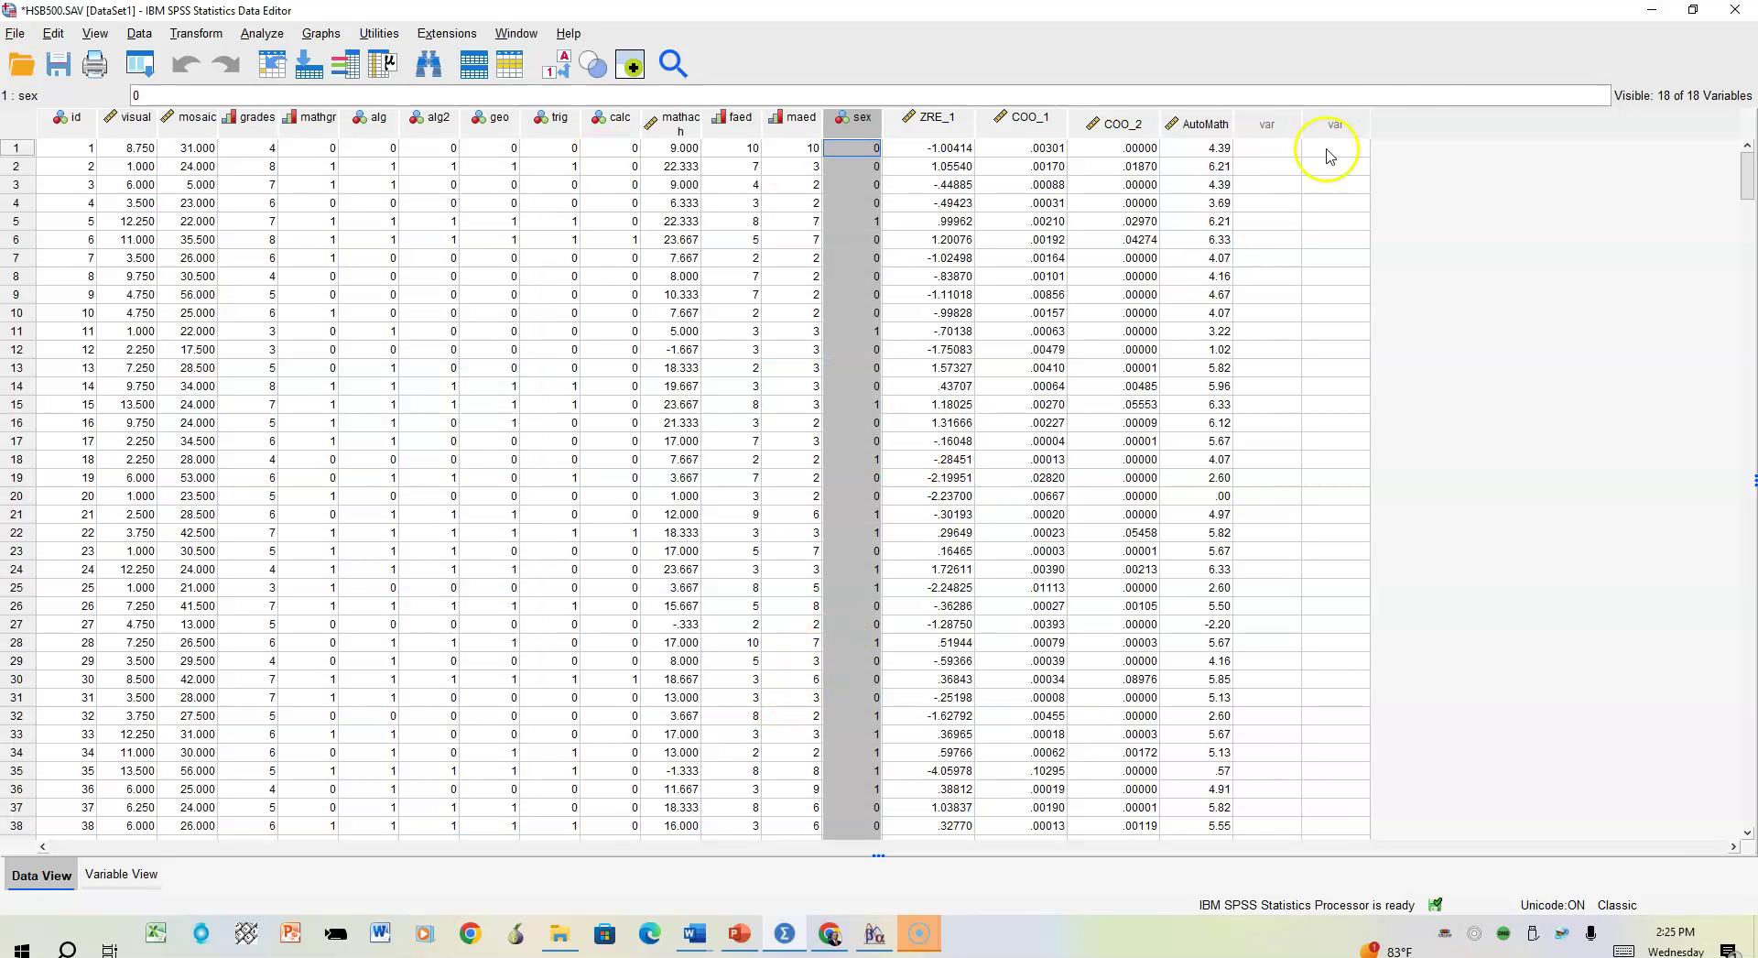
pyautogui.click(1216, 123)
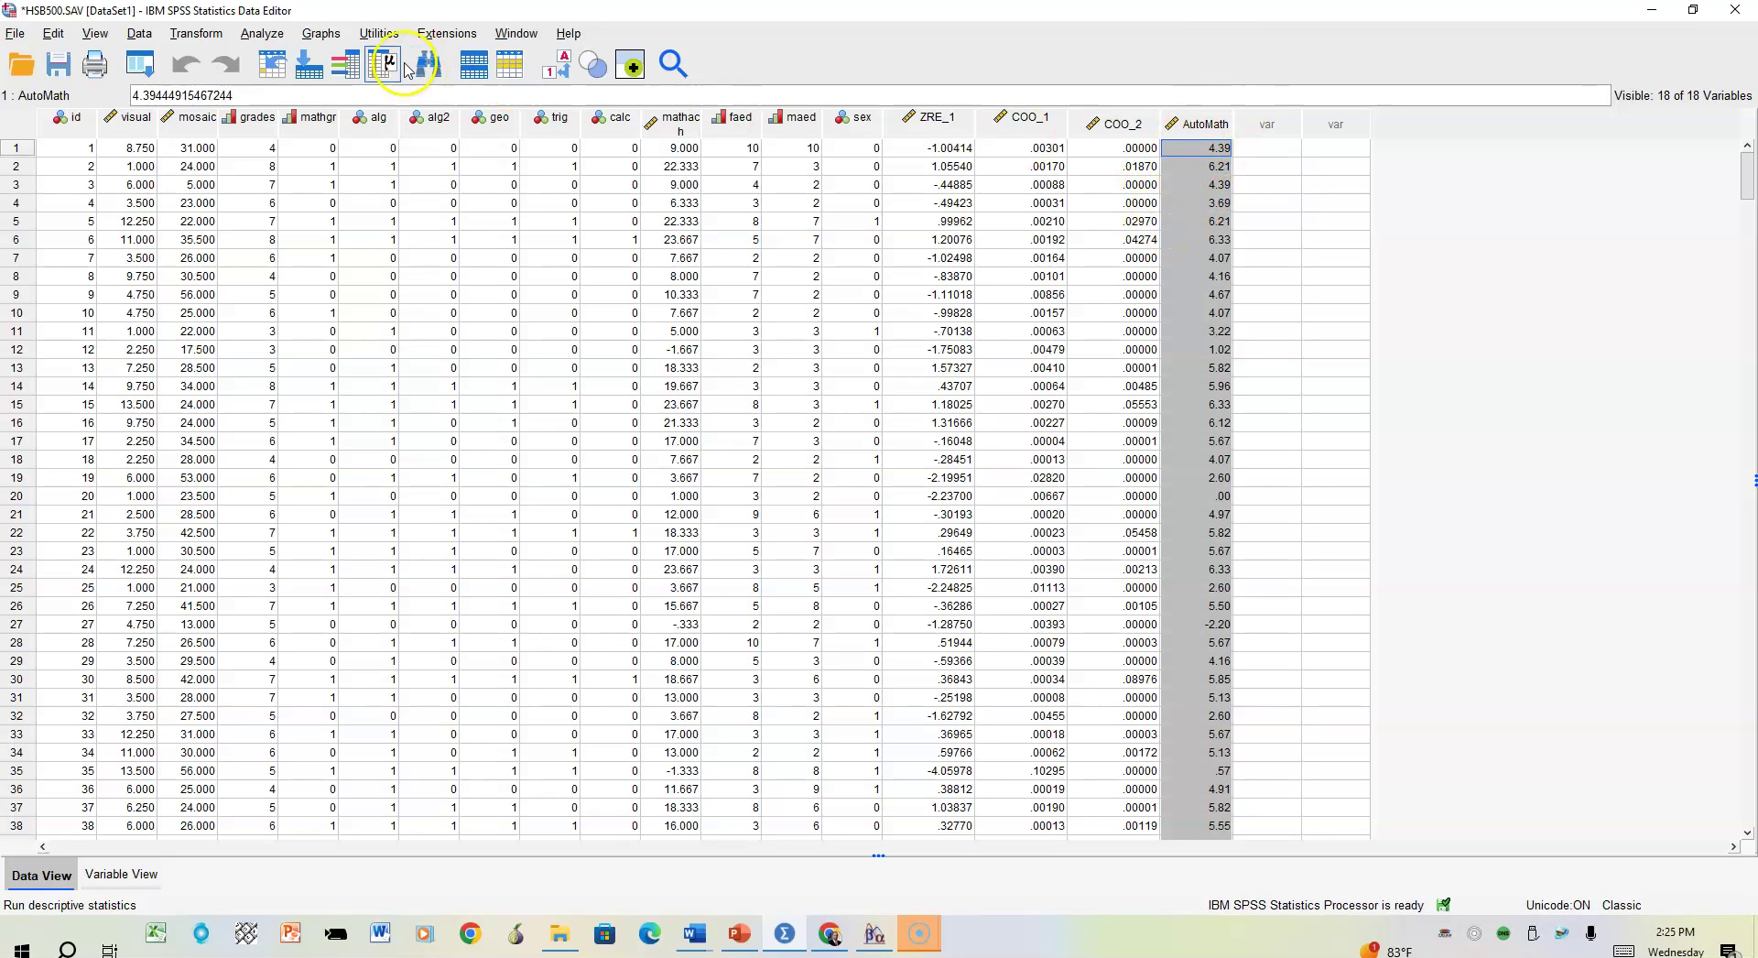
# Step: Run a binary logistic regression of calc with mathach as the only covariate, removing trig and sex from the block
pyautogui.click(261, 37)
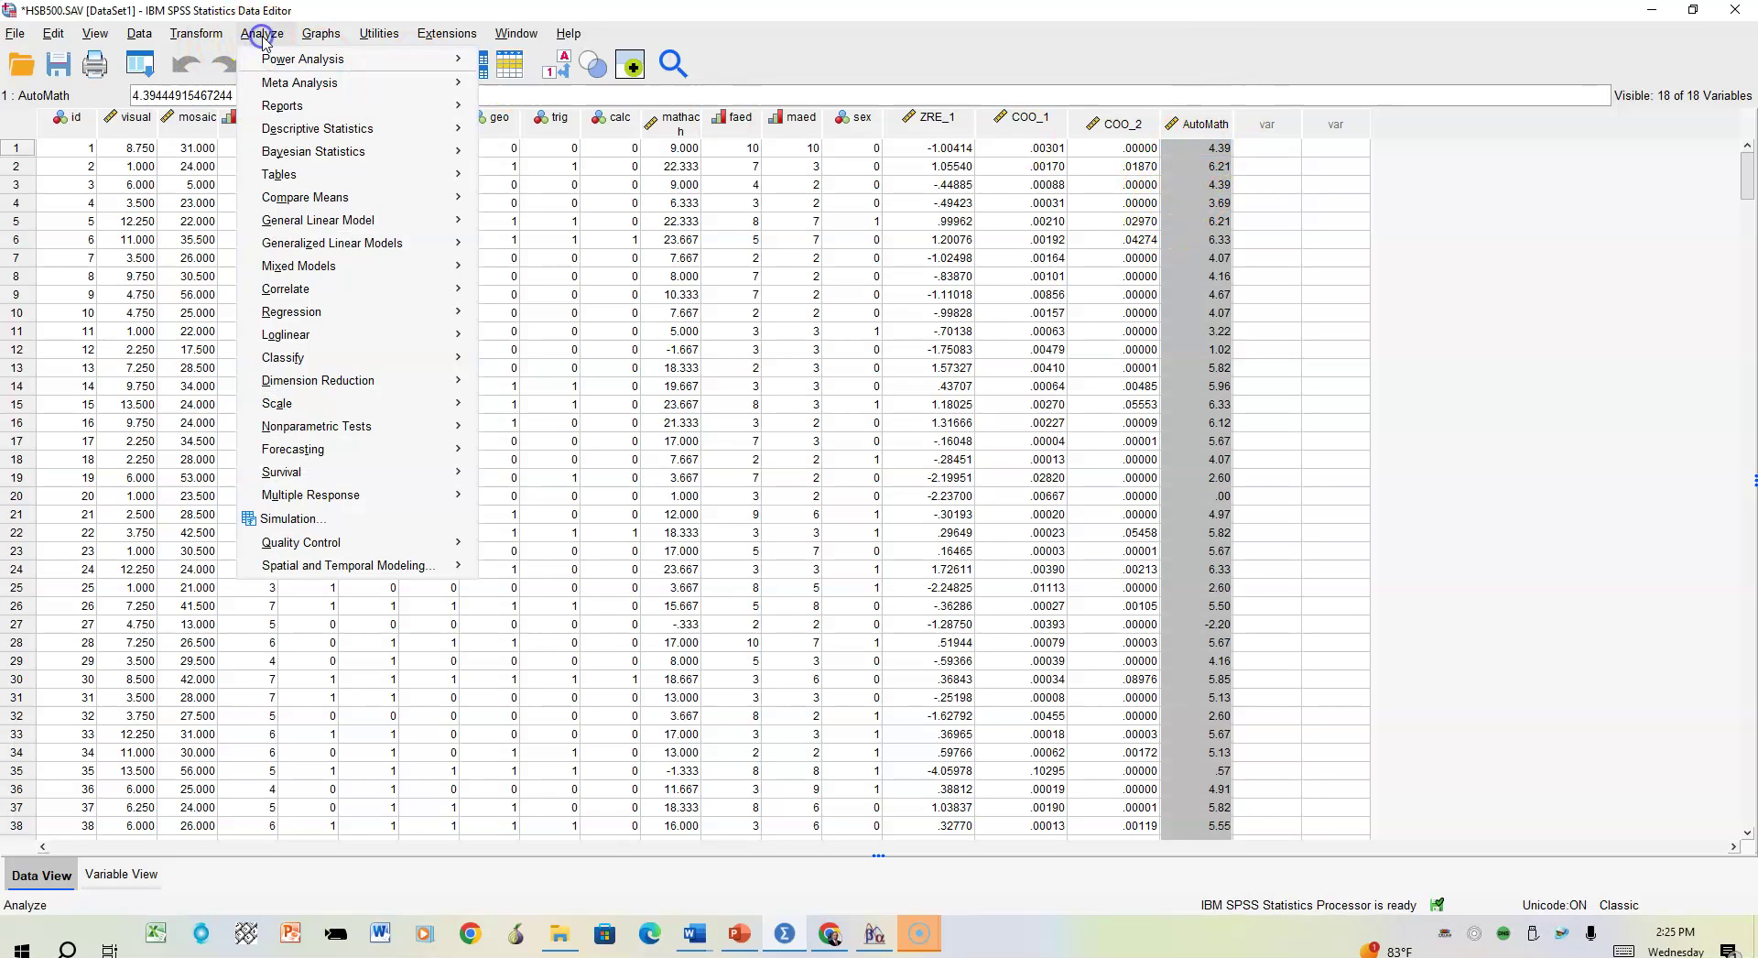
pyautogui.moveTo(311, 320)
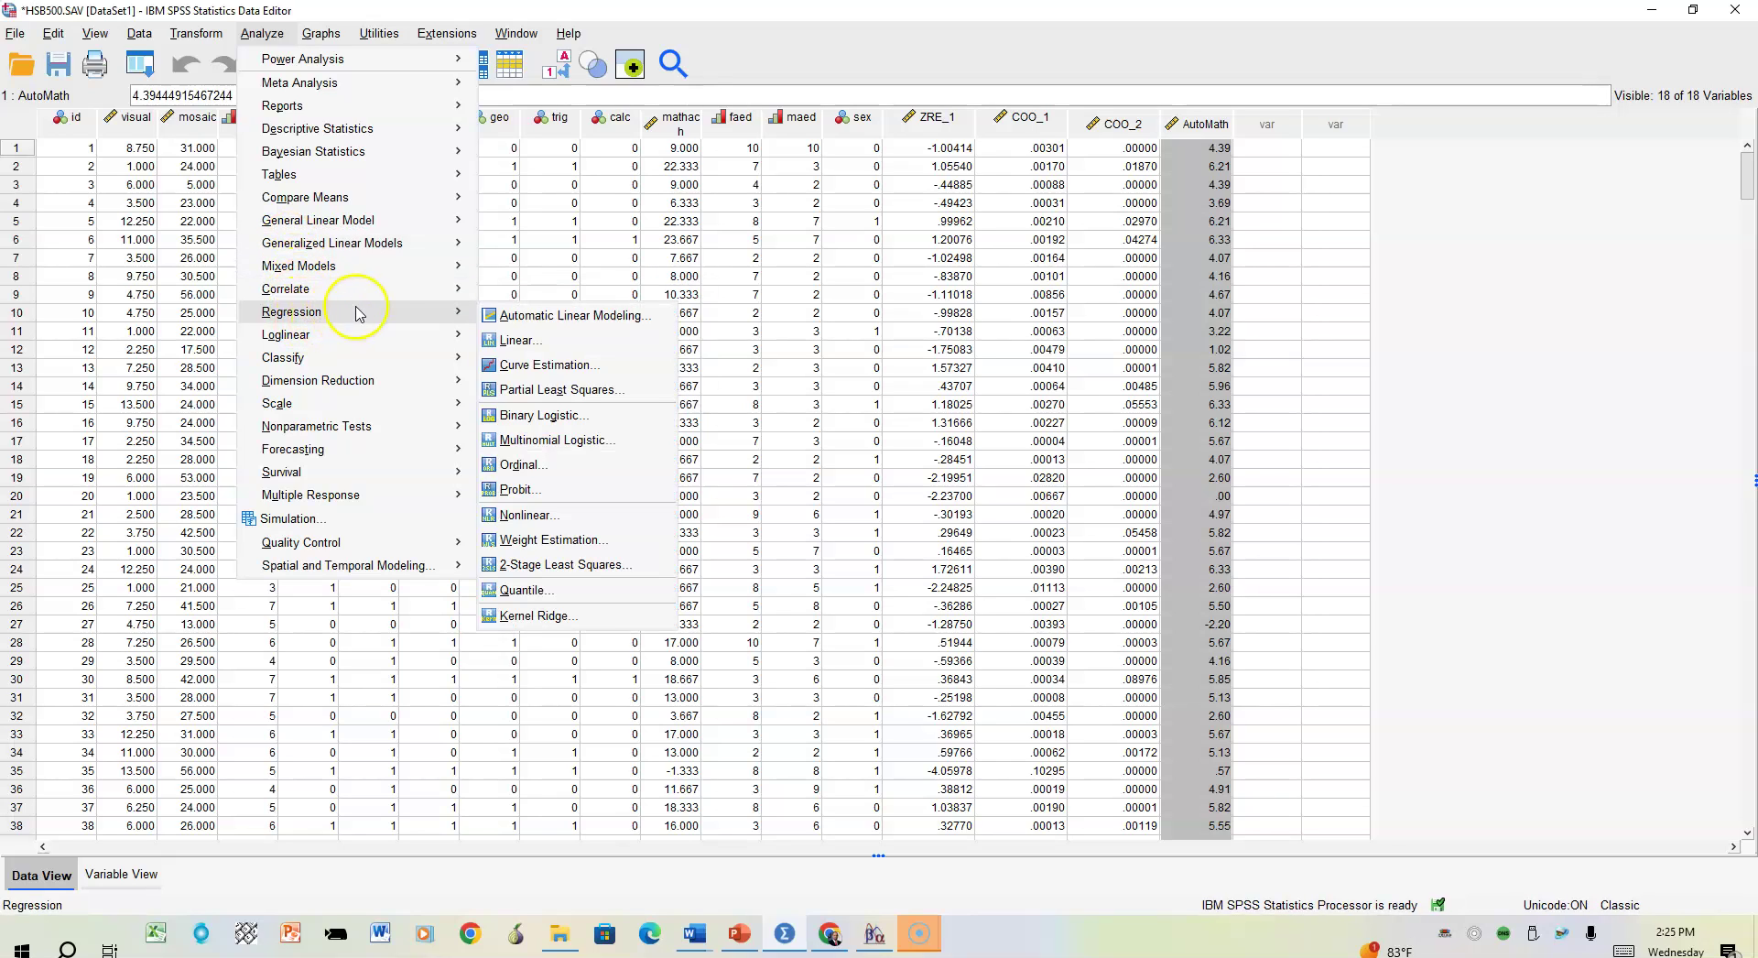
pyautogui.click(574, 419)
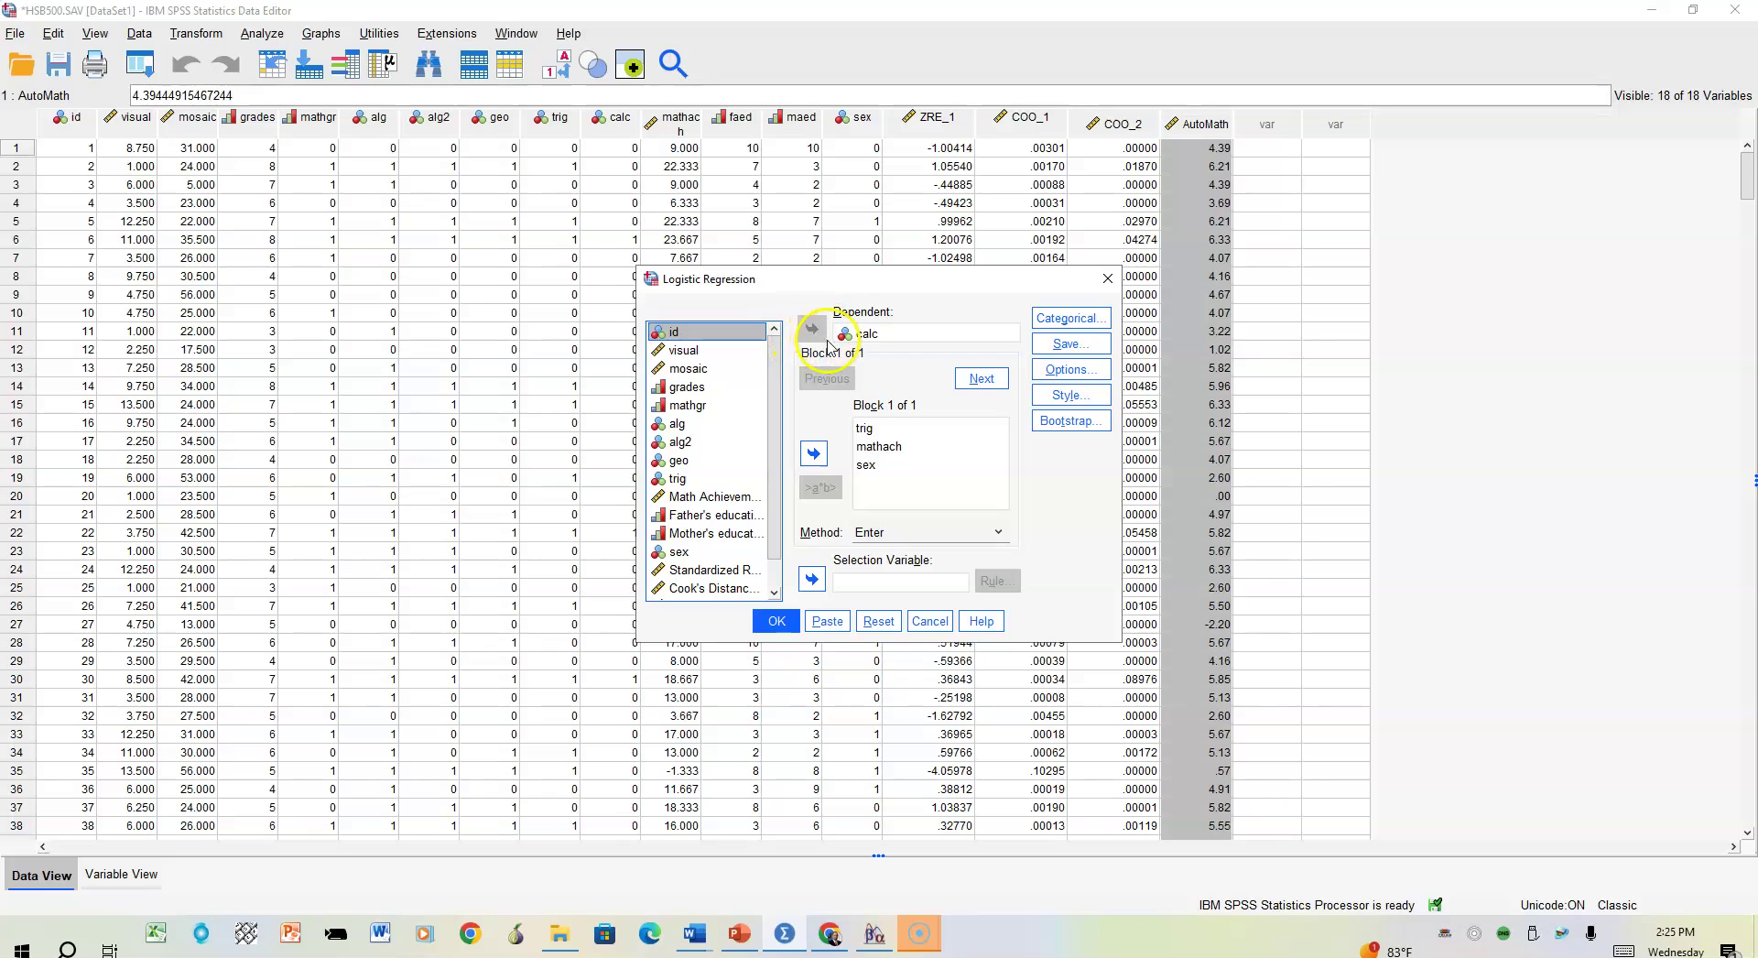
pyautogui.click(870, 428)
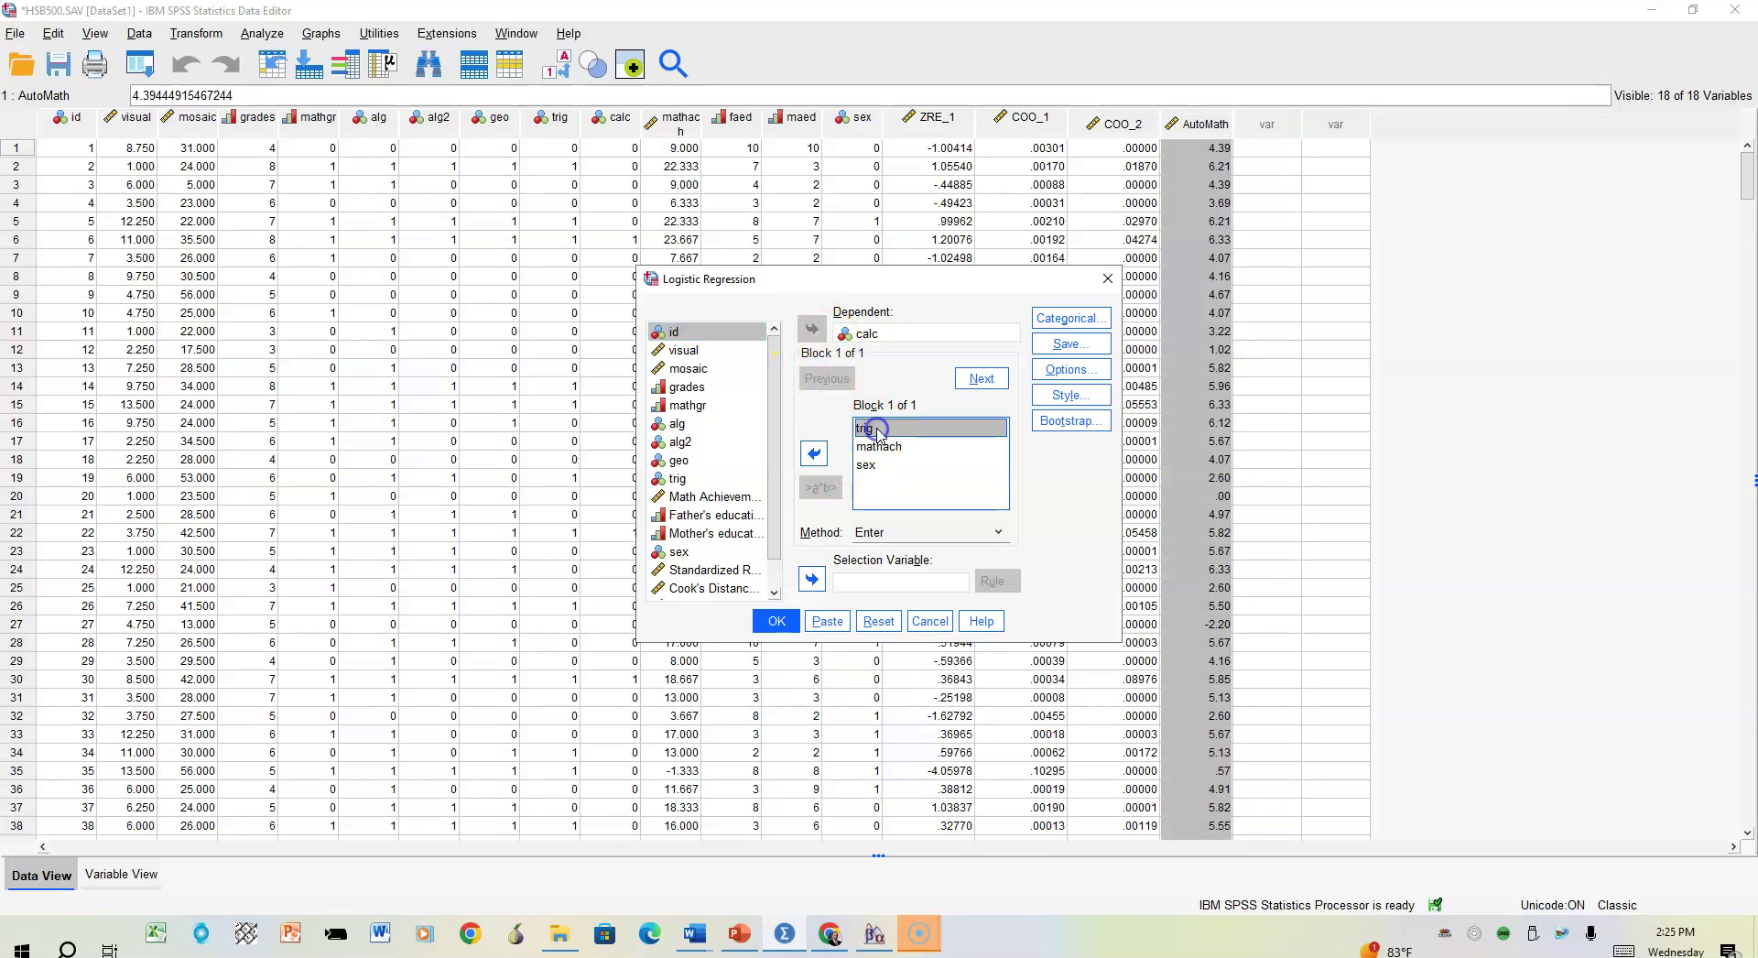
pyautogui.click(815, 455)
pyautogui.click(867, 449)
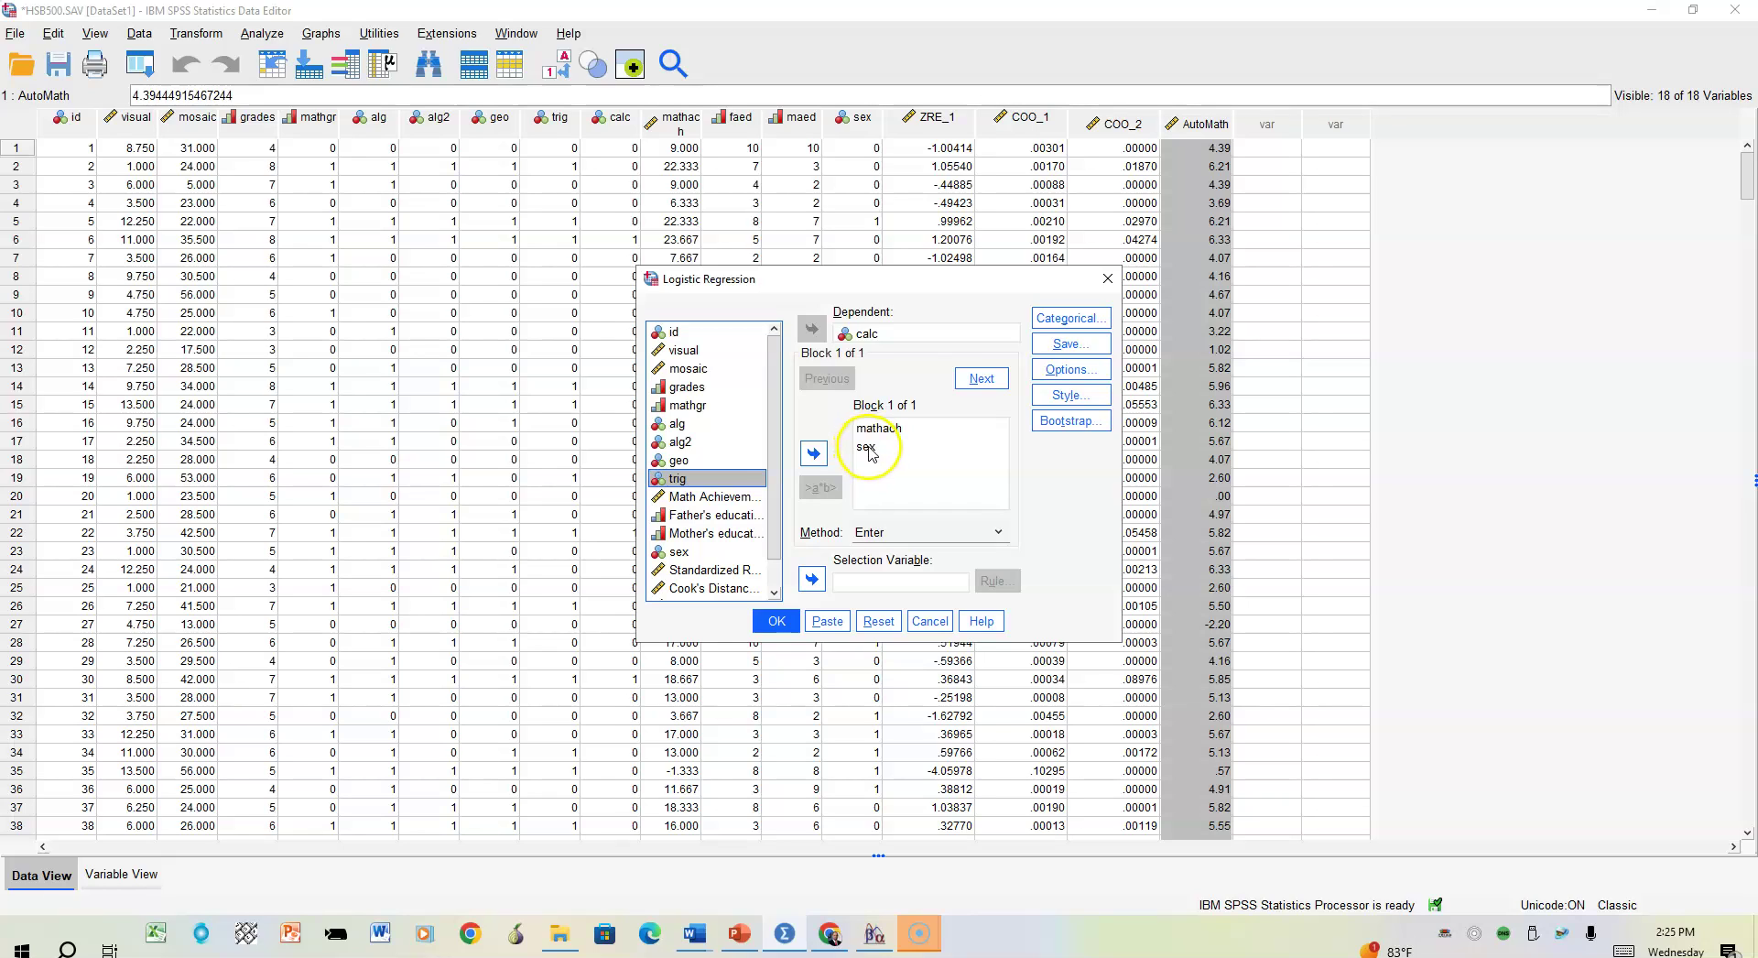
pyautogui.click(816, 453)
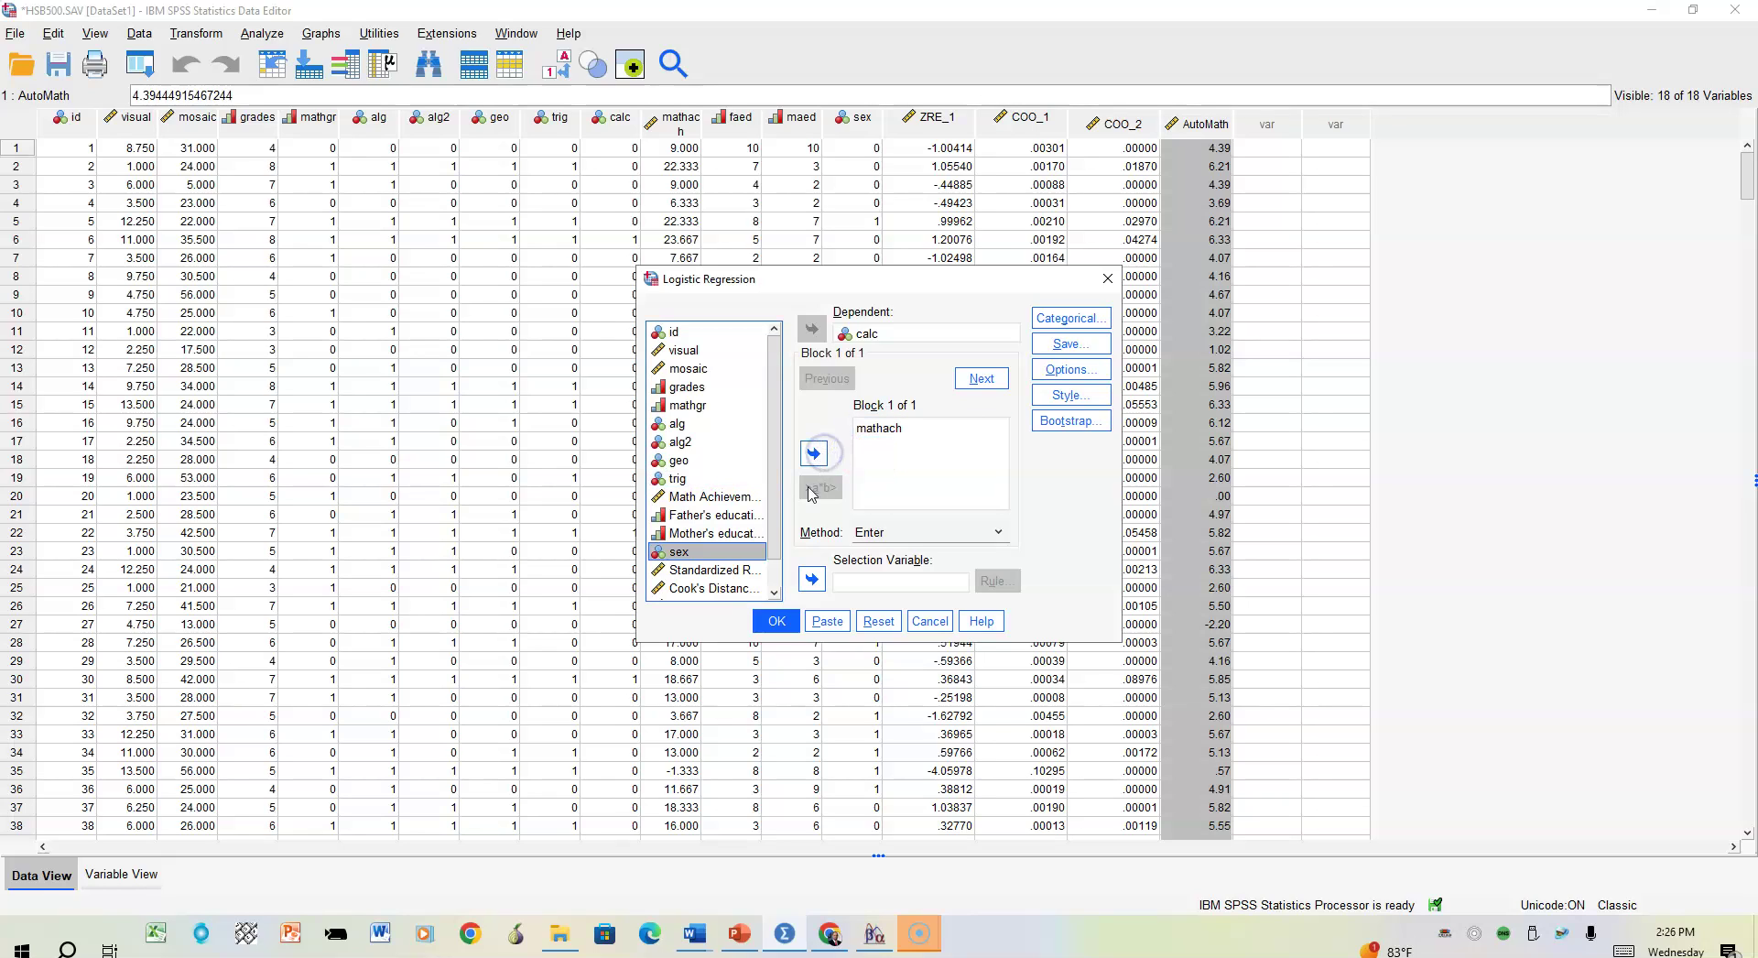
pyautogui.click(793, 581)
pyautogui.click(775, 623)
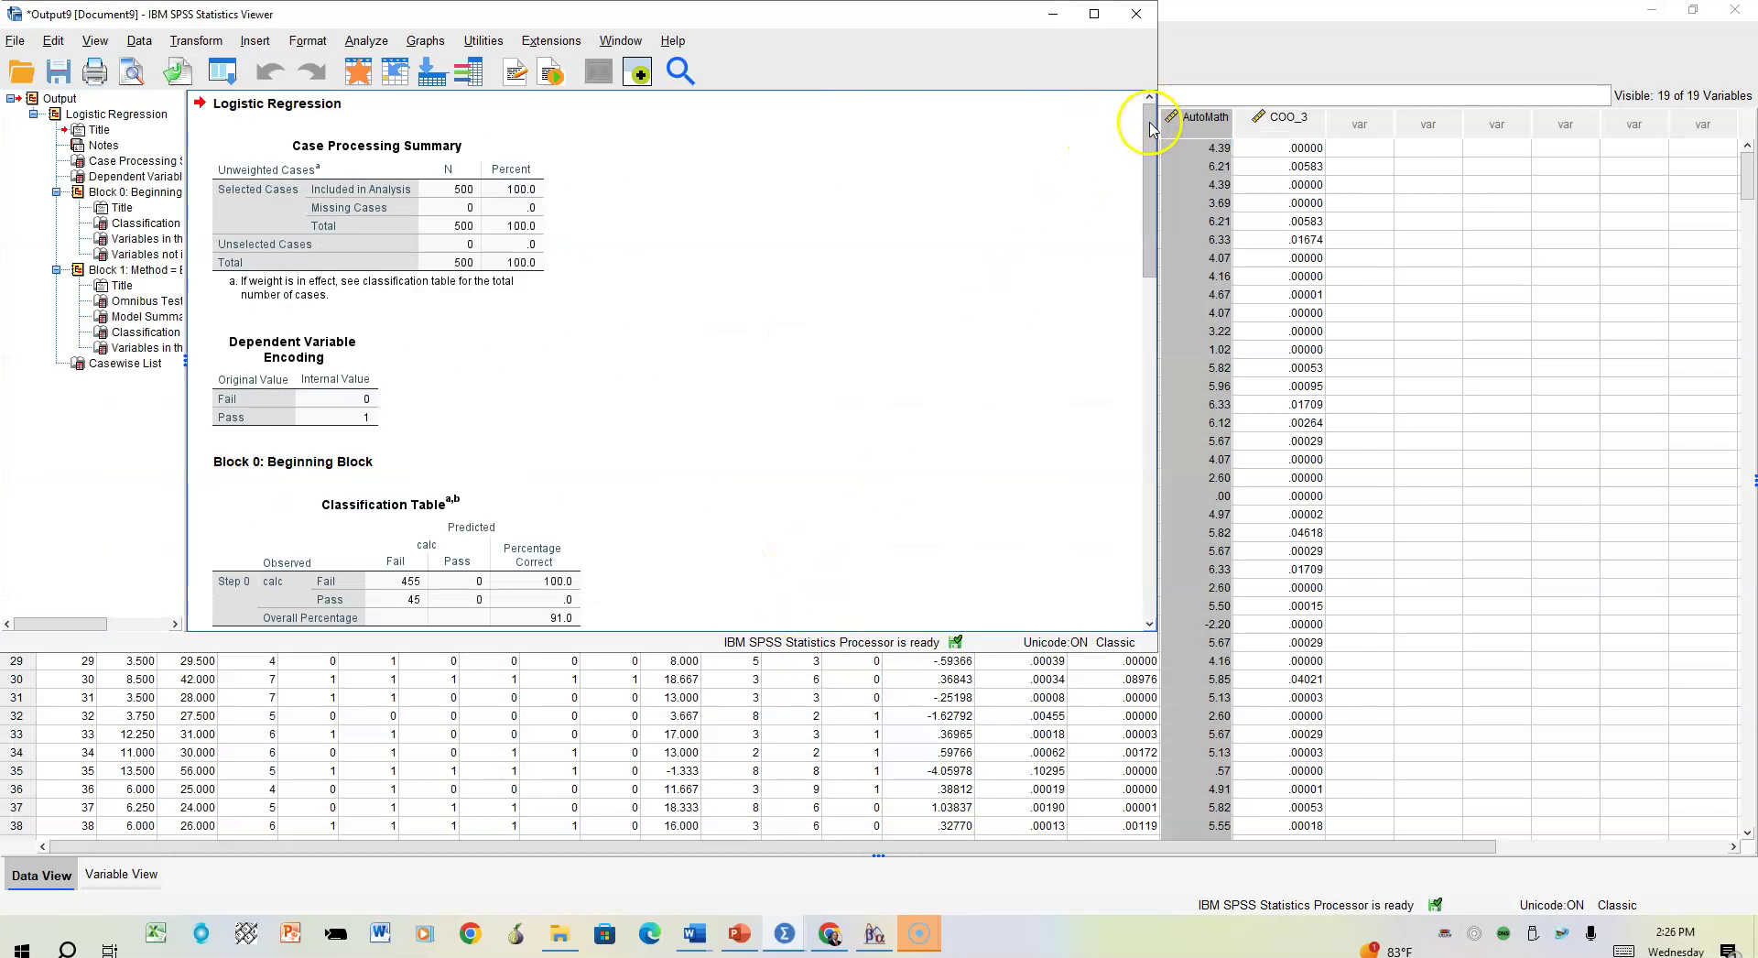
# Step: Examine the significance of Math Achievement Test in the Block 1 Variables in the Equation table
pyautogui.moveTo(1152, 128); pyautogui.dragTo(1016, 435)
pyautogui.moveTo(1037, 548); pyautogui.dragTo(1139, 409)
pyautogui.click(464, 546)
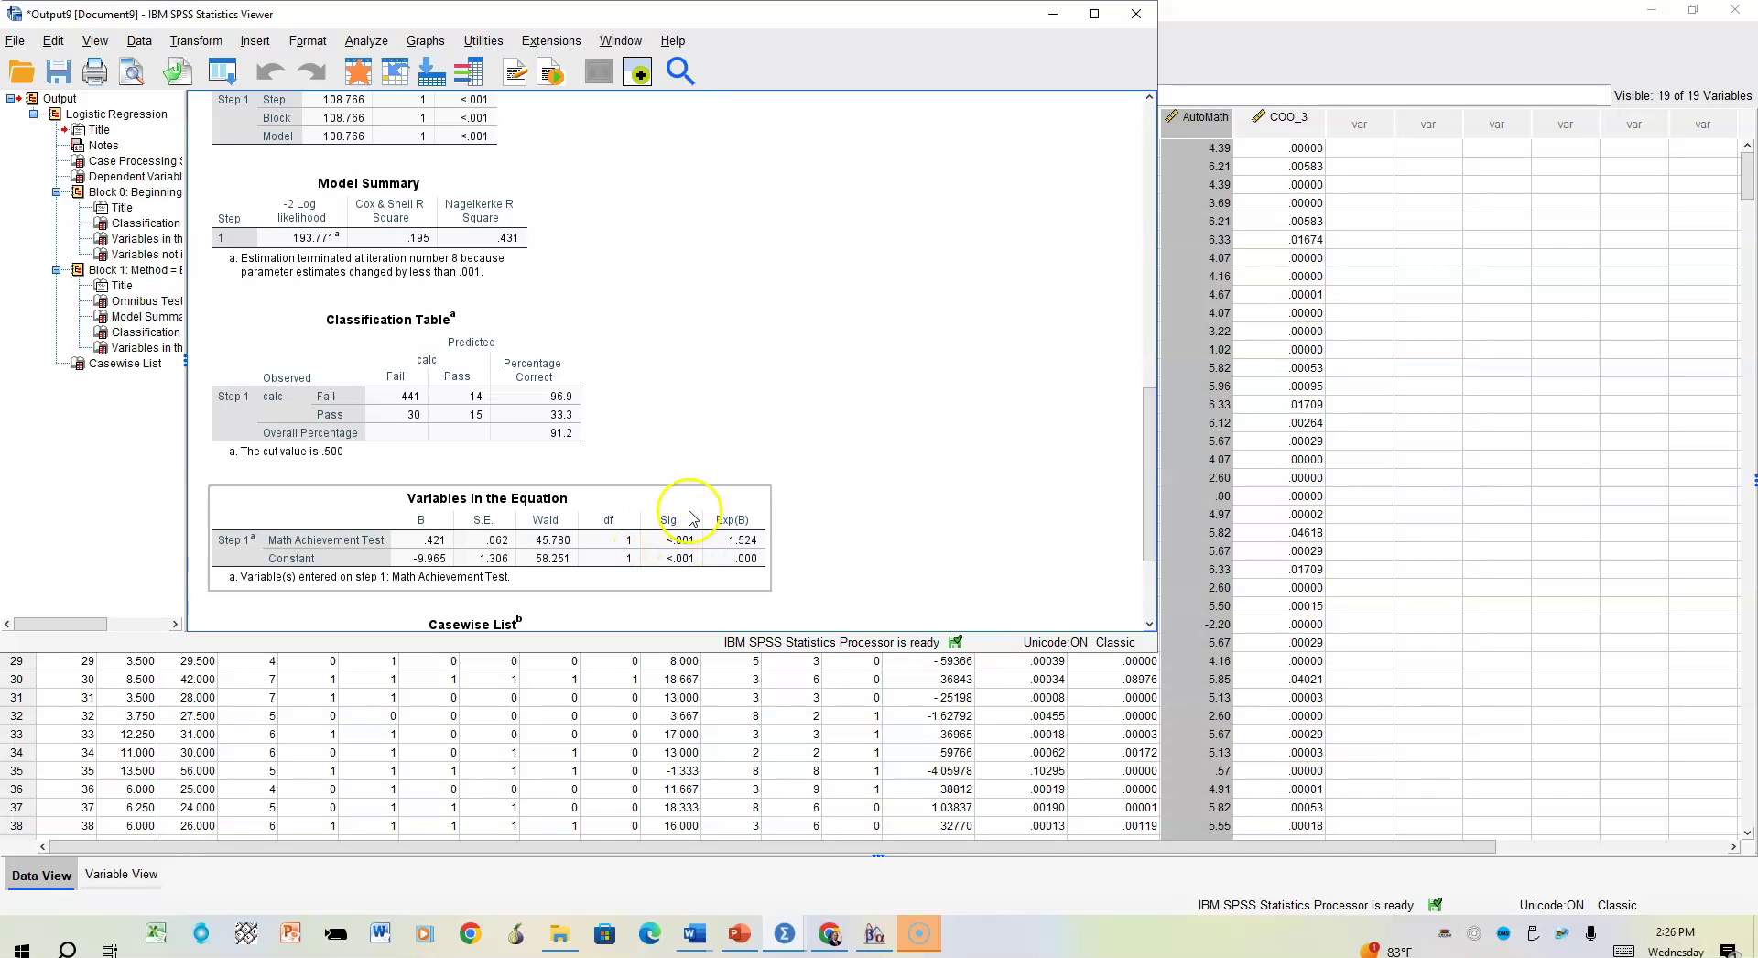
pyautogui.click(689, 441)
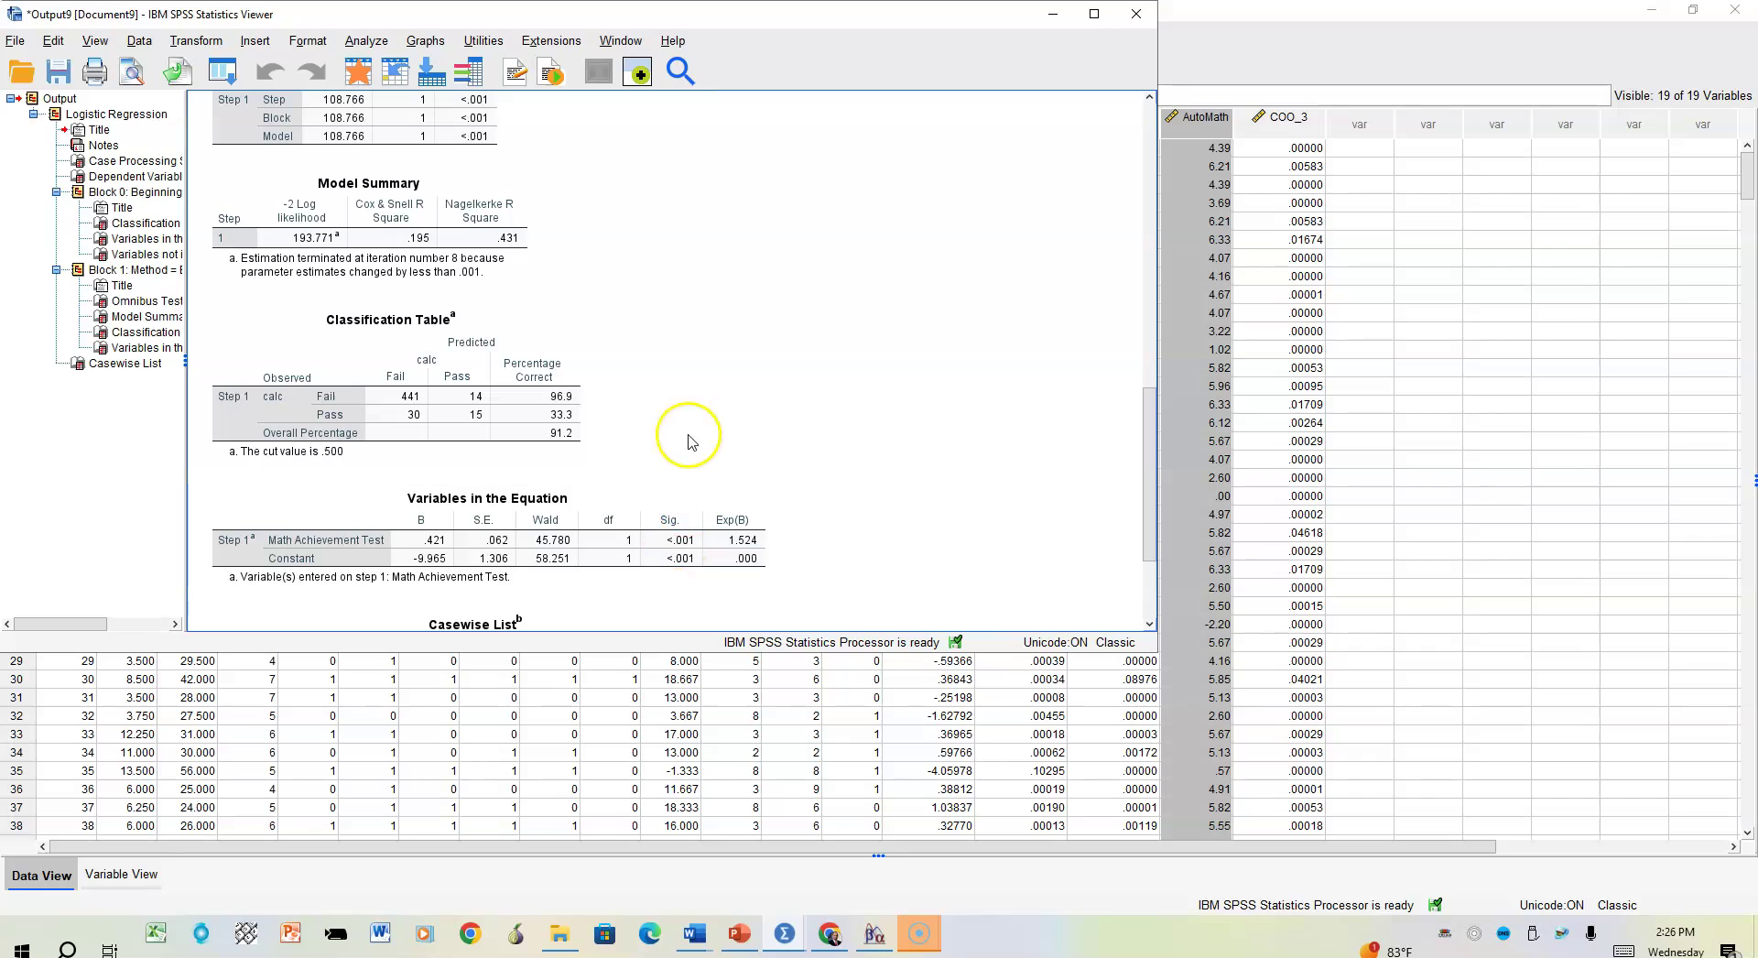
# Step: Add AutoMath as a covariate alongside mathach and rerun the binary logistic regression for calc
pyautogui.click(366, 40)
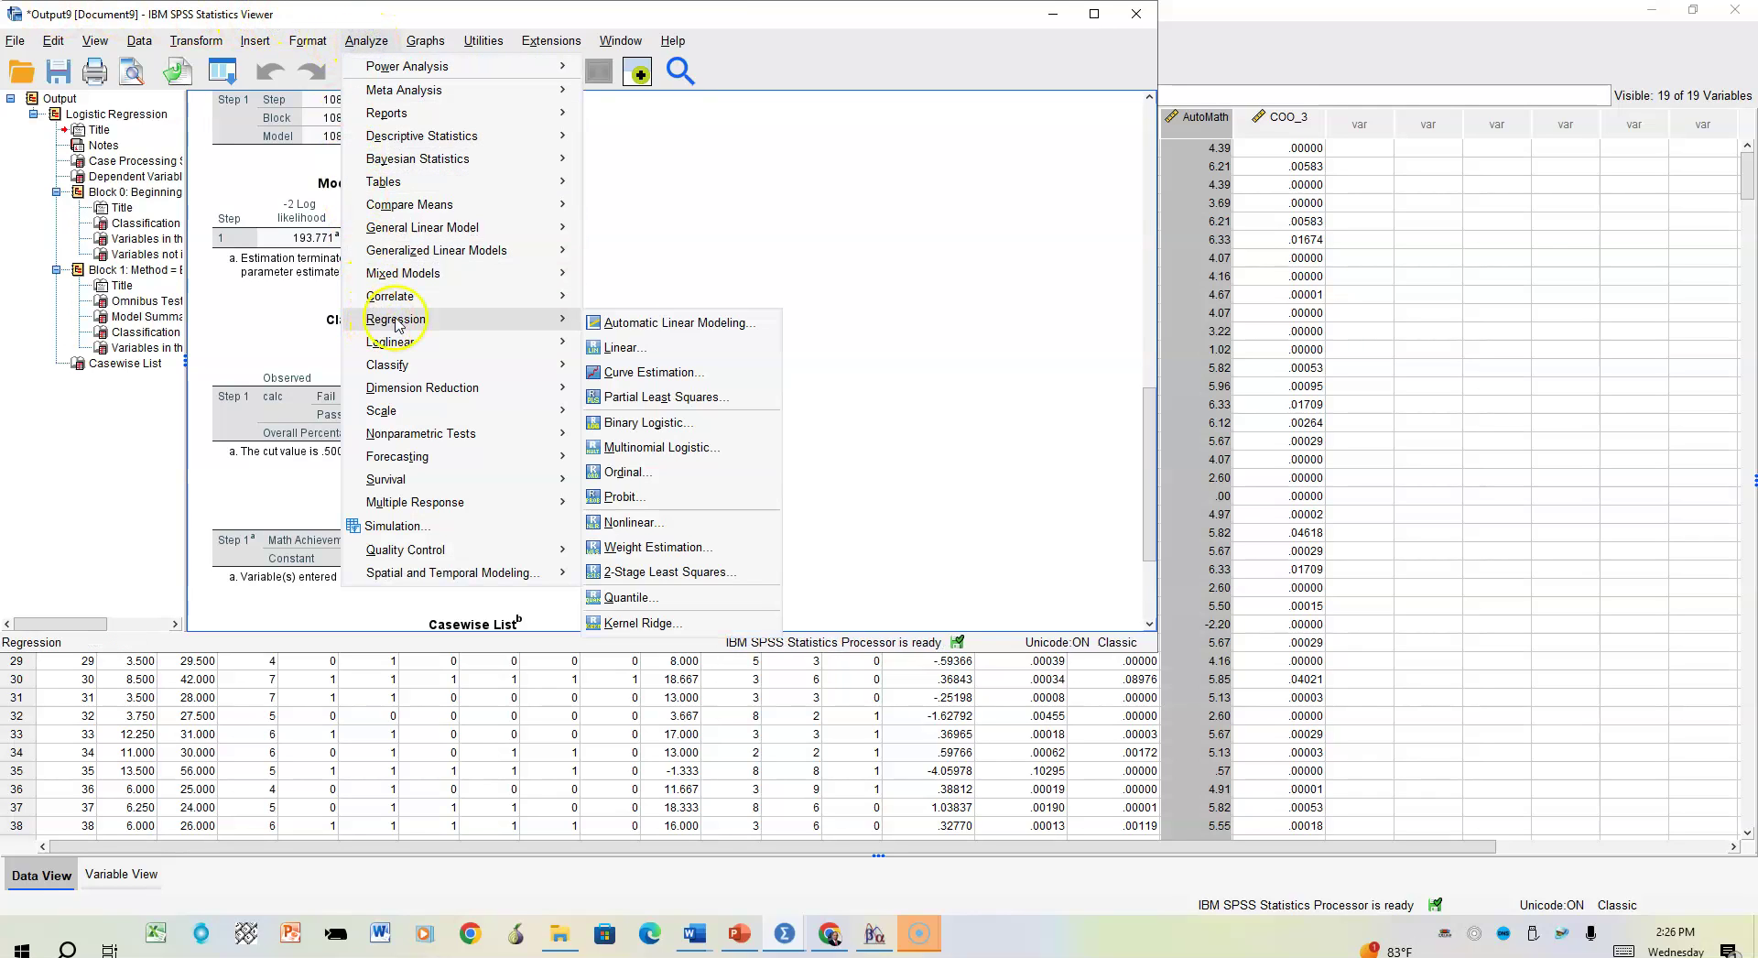
pyautogui.moveTo(564, 327)
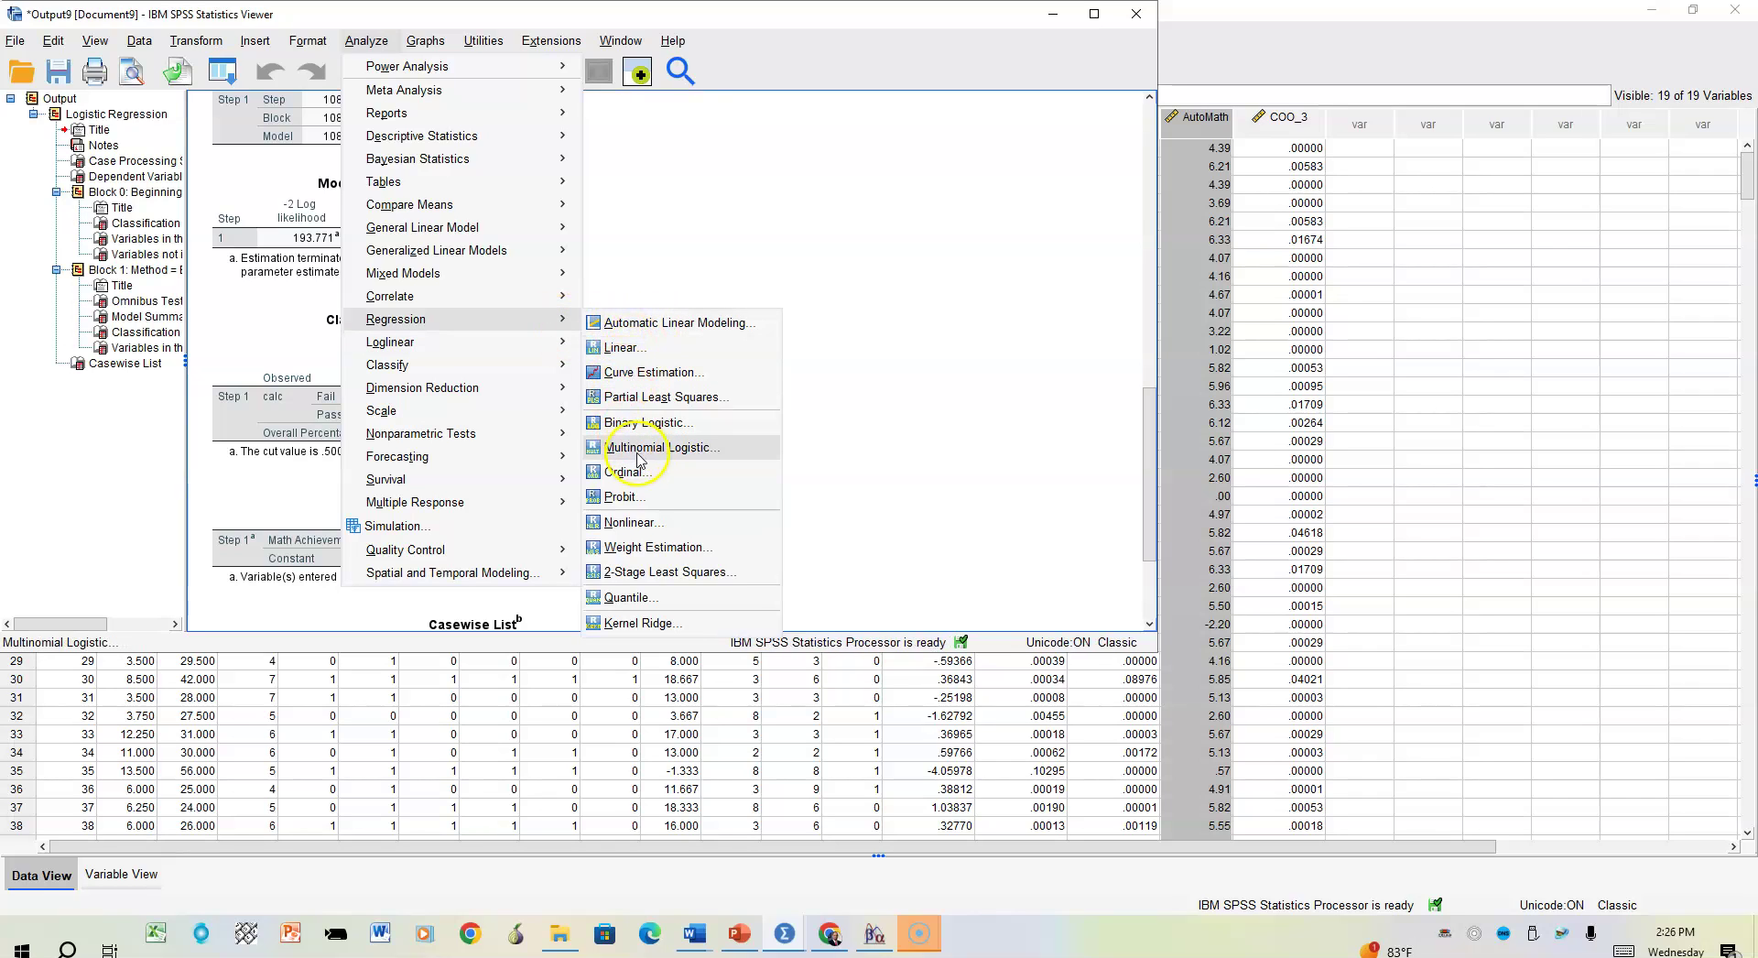
pyautogui.click(658, 432)
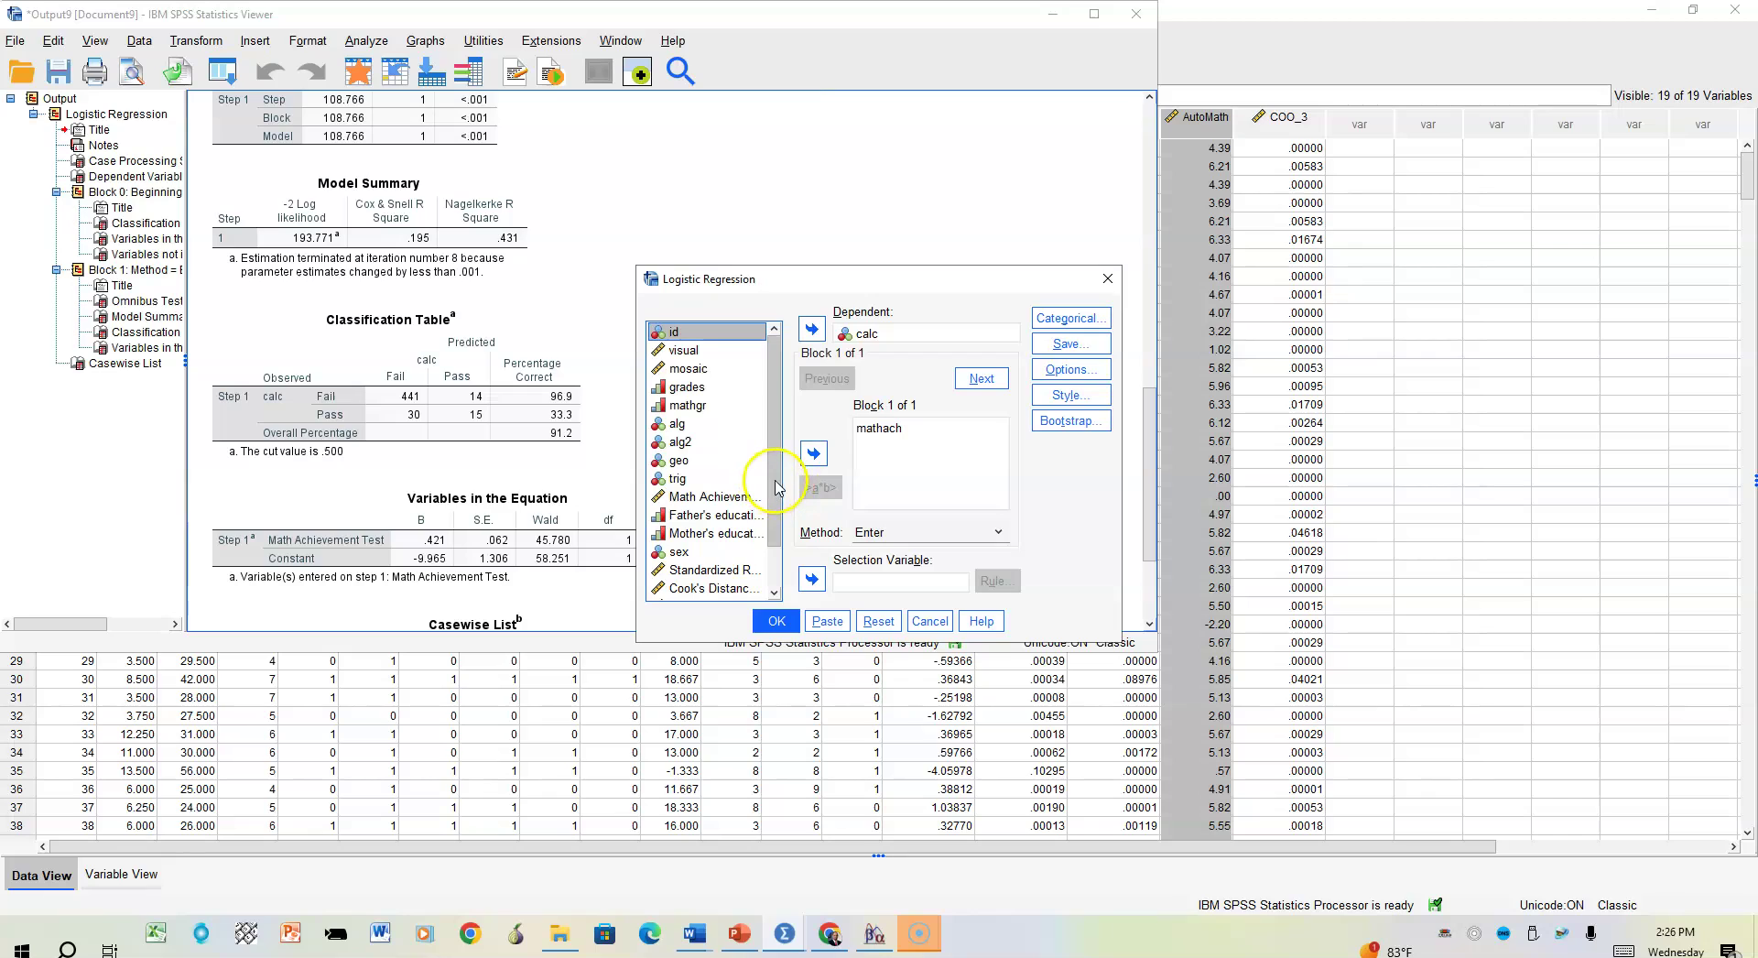
pyautogui.scroll(-1, 760, 548)
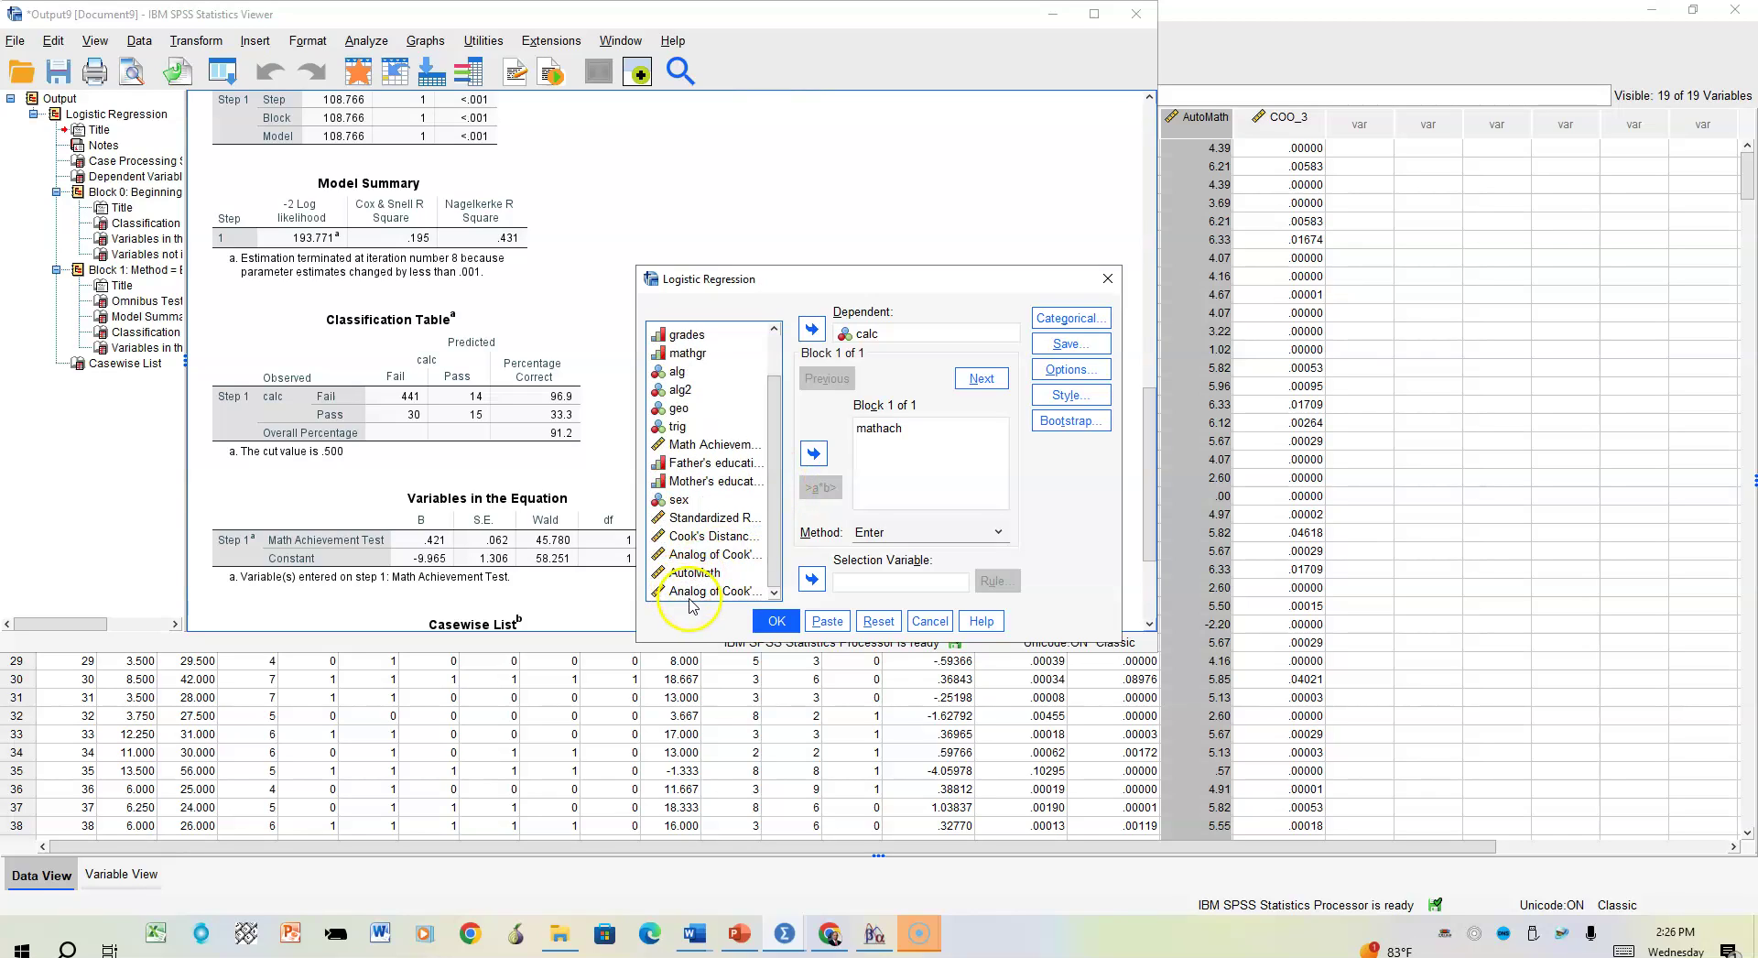
pyautogui.click(711, 573)
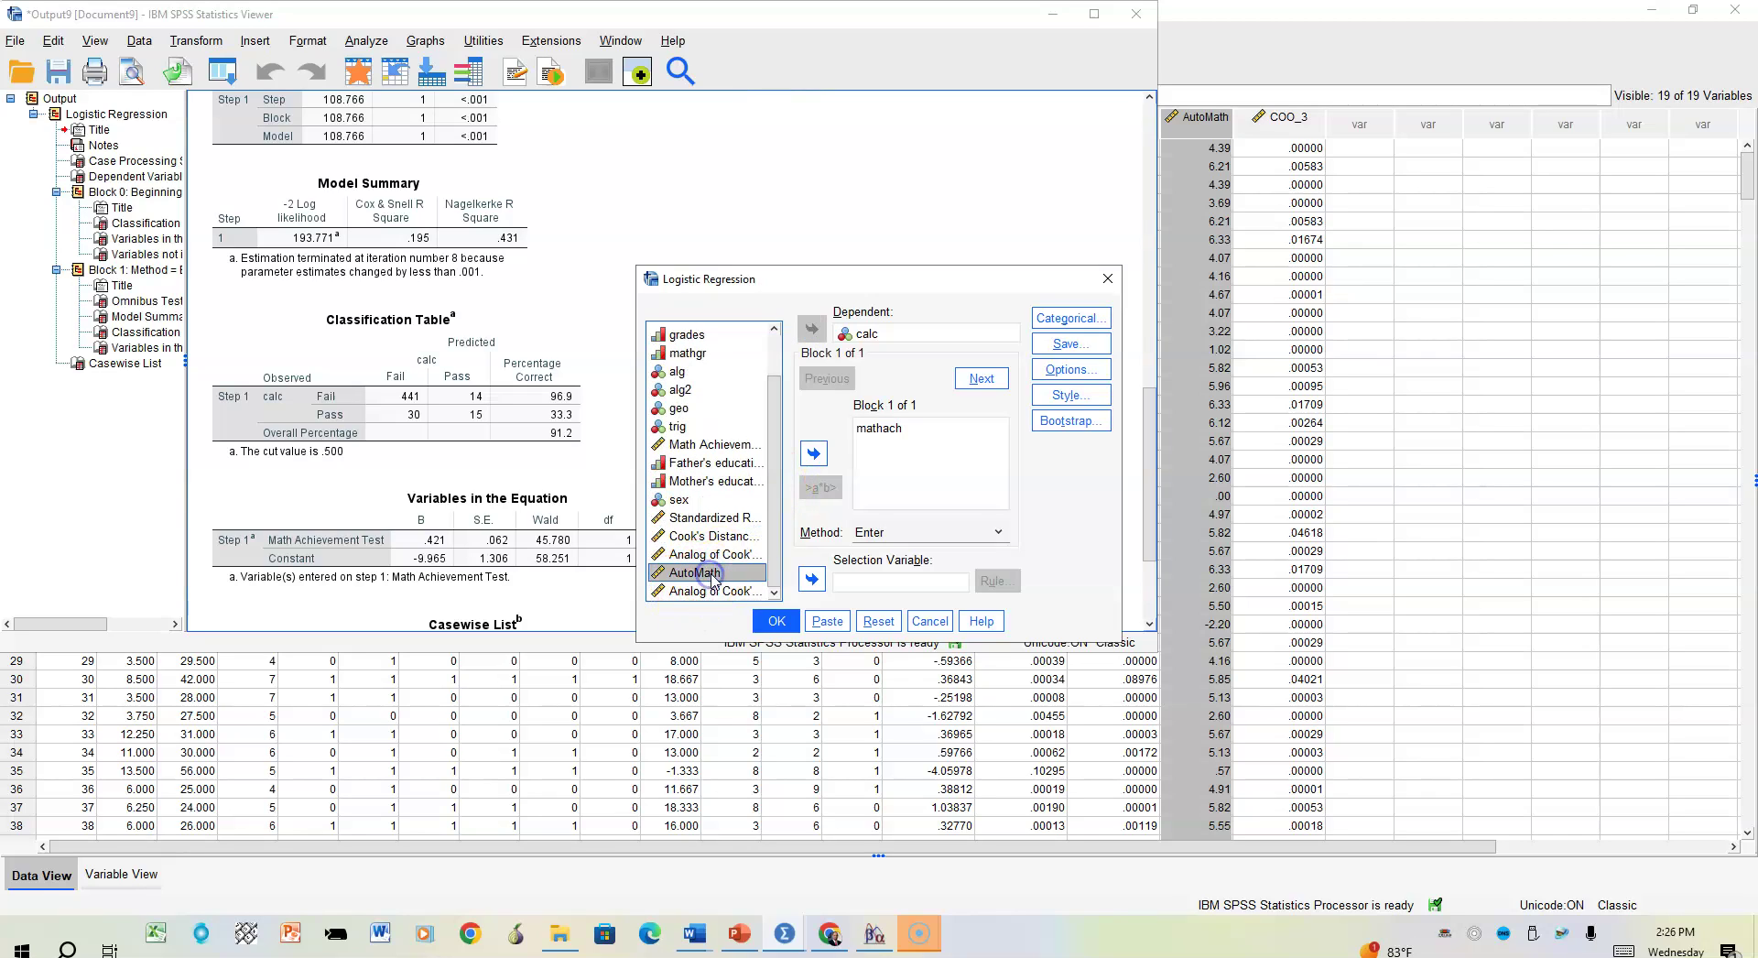
pyautogui.click(814, 455)
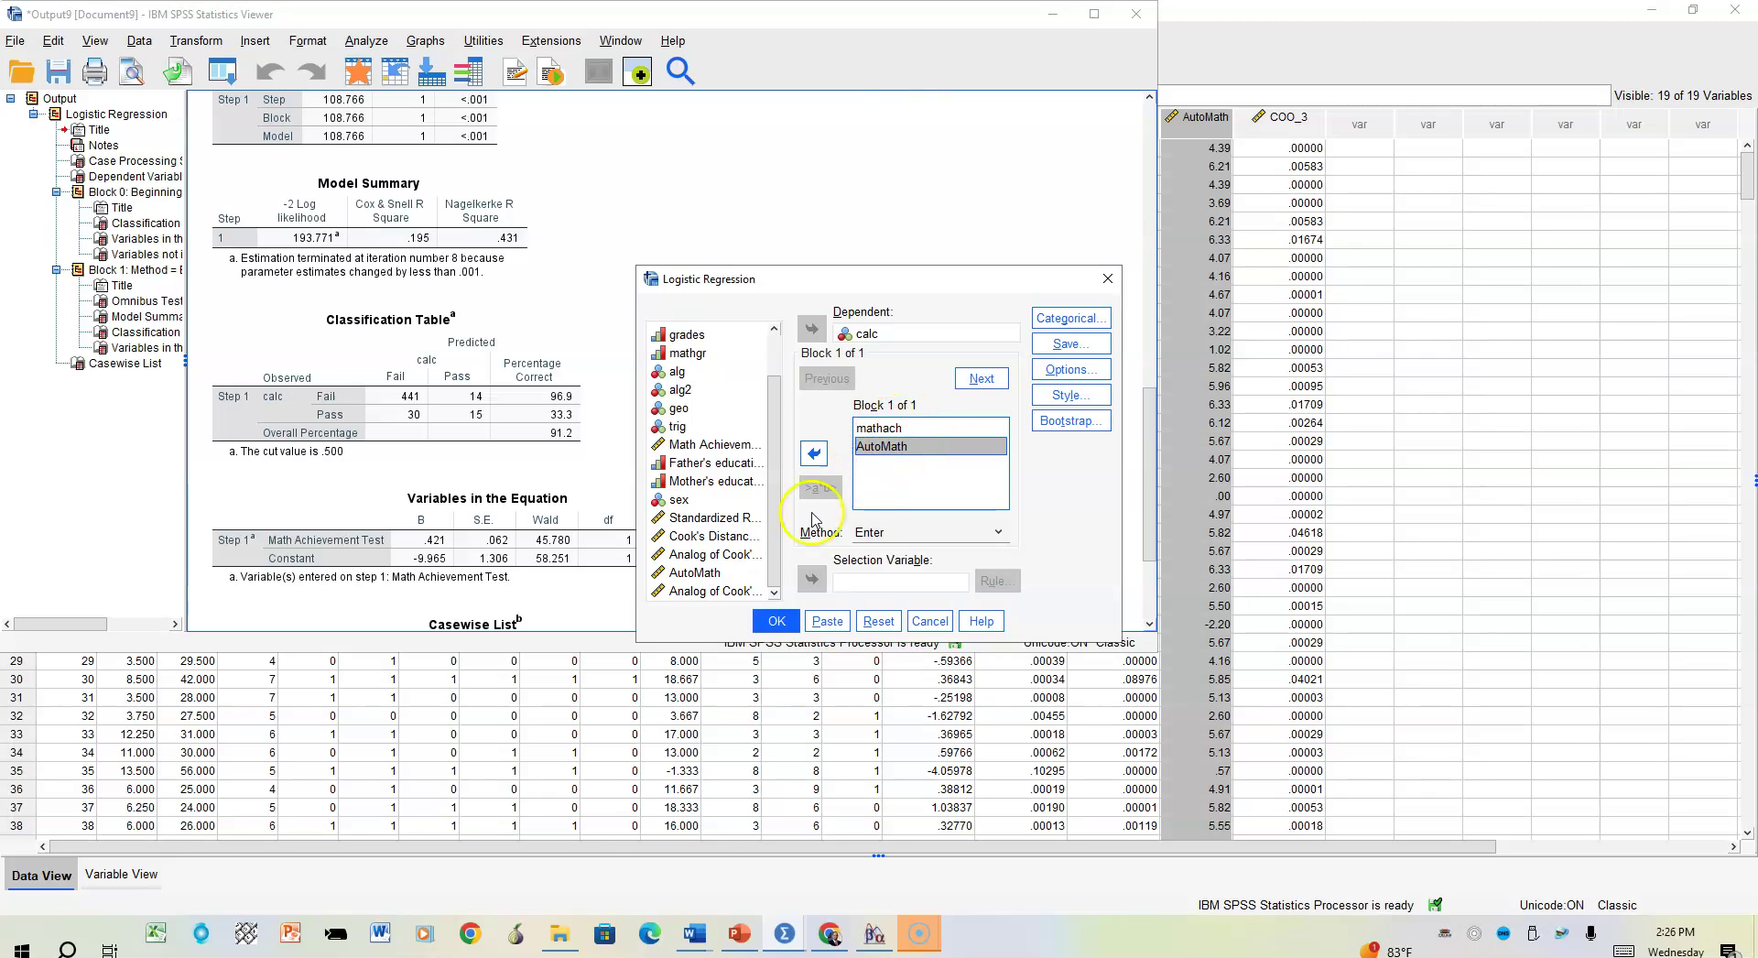
pyautogui.click(776, 622)
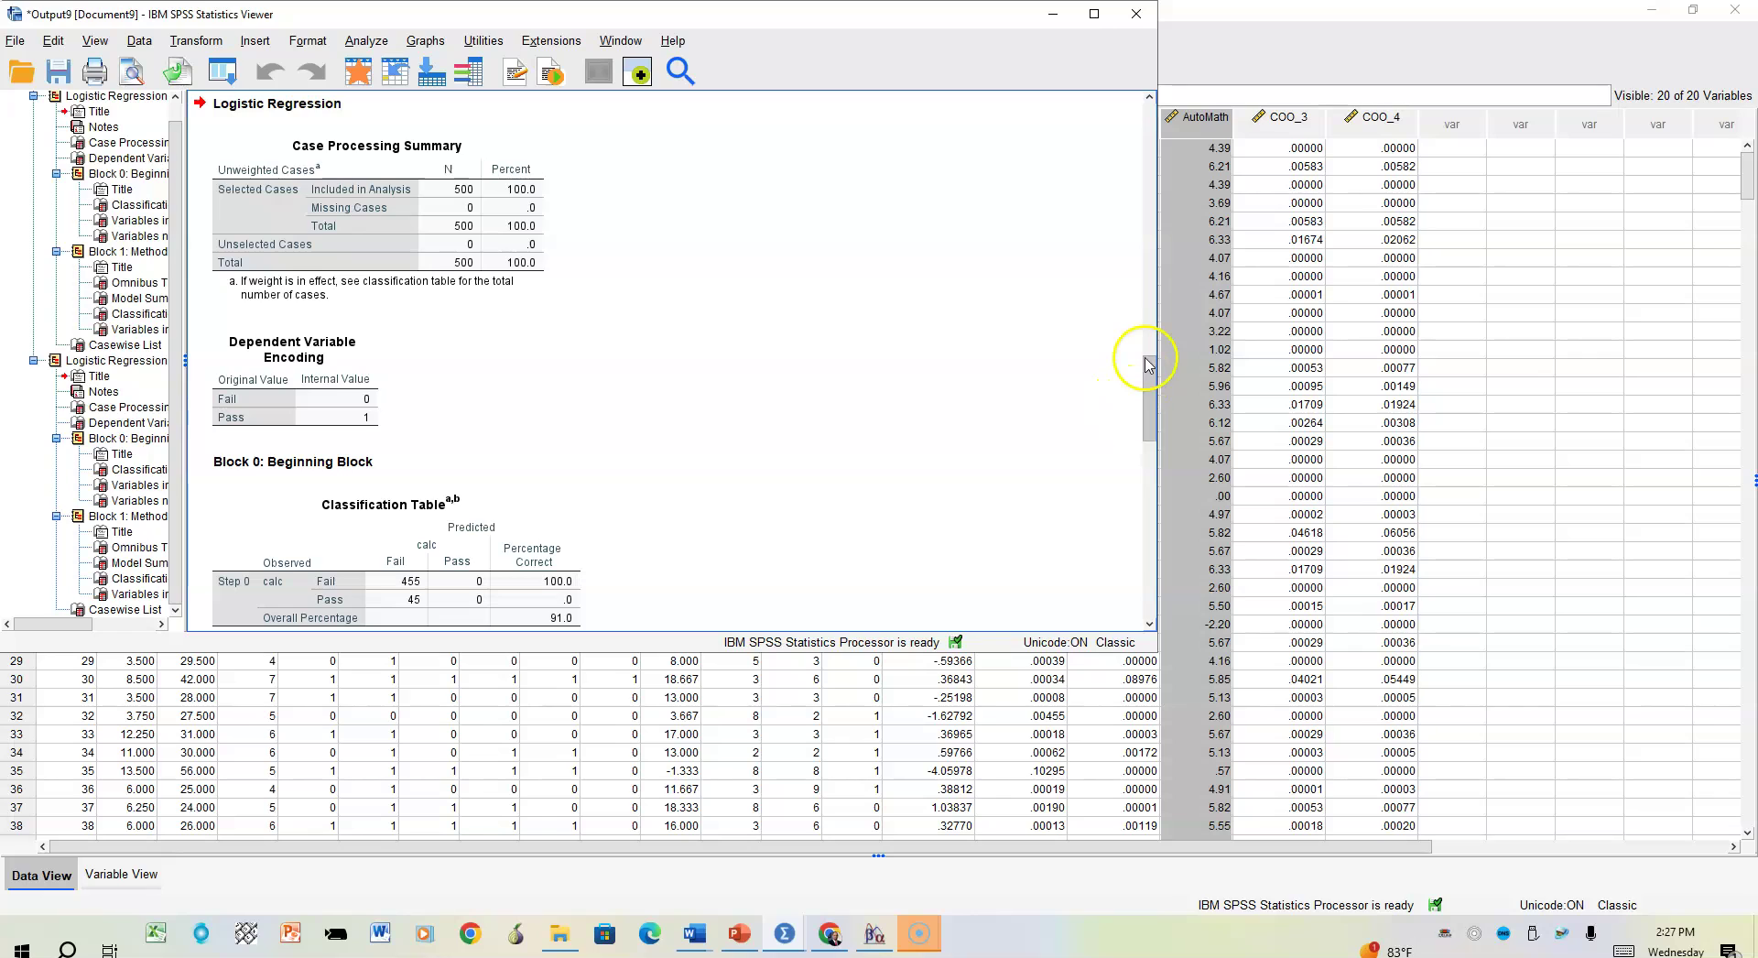
# Step: Examine the second model's Block 1 Variables in the Equation table in an enlarged print preview, including AutoMath's significance
pyautogui.scroll(-5, 1140, 377)
pyautogui.scroll(-6, 1133, 414)
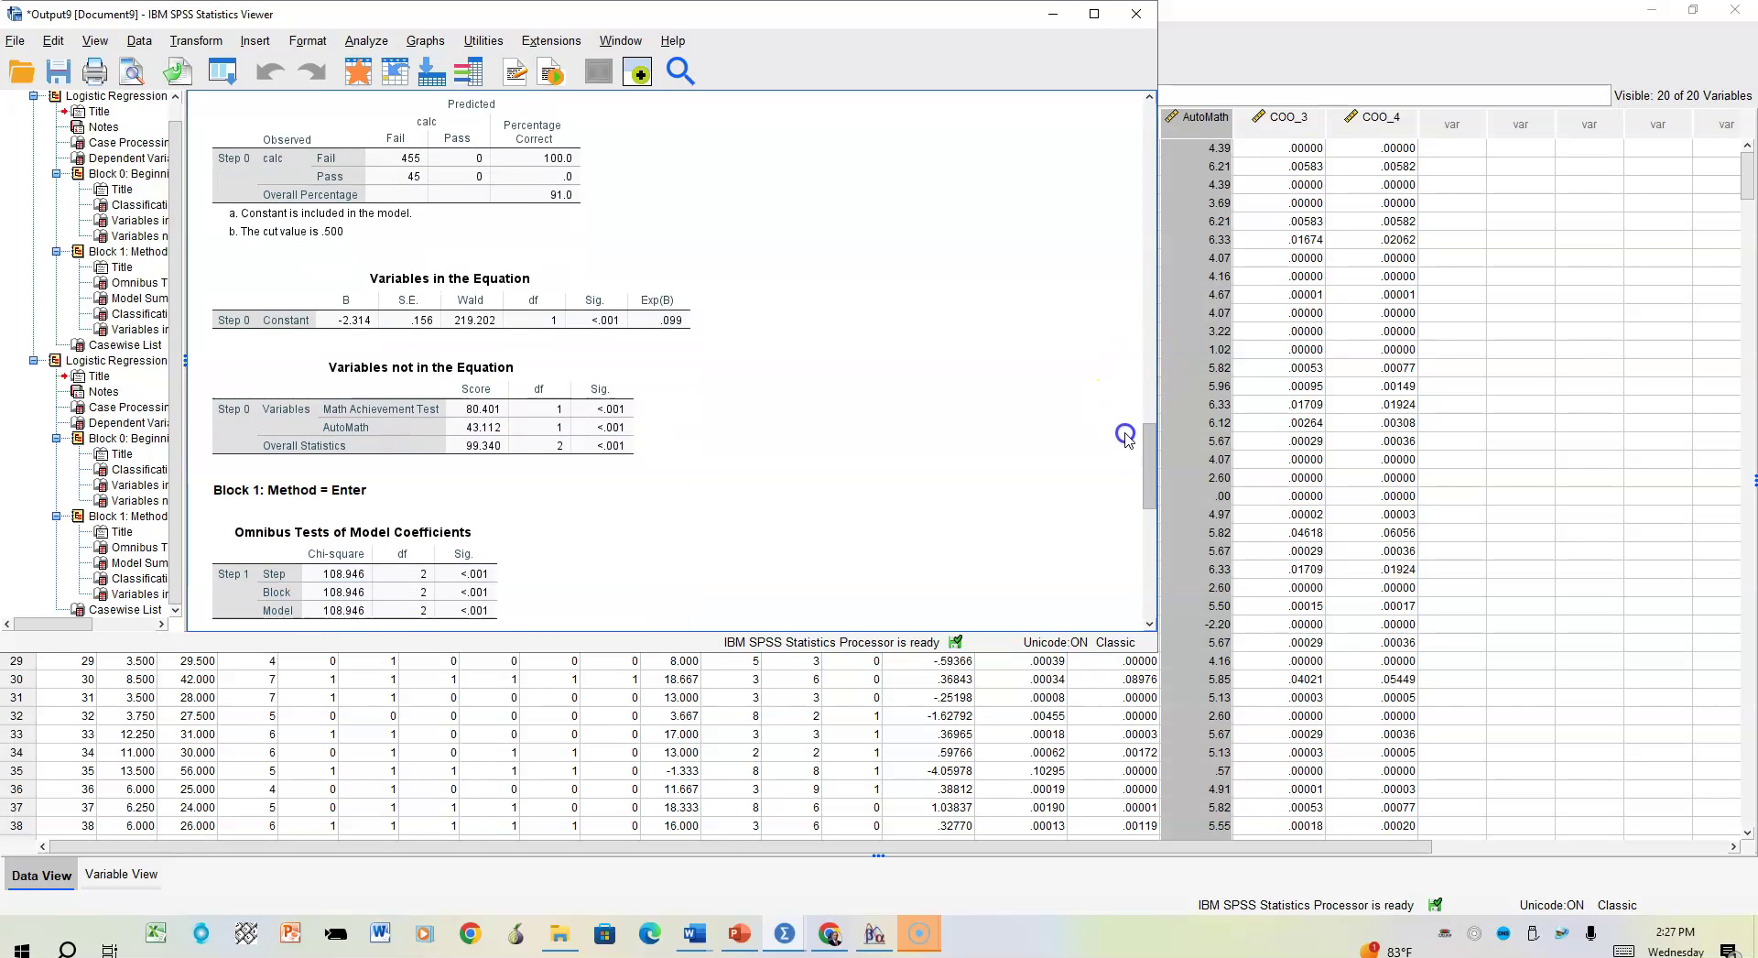
pyautogui.scroll(-6, 1121, 464)
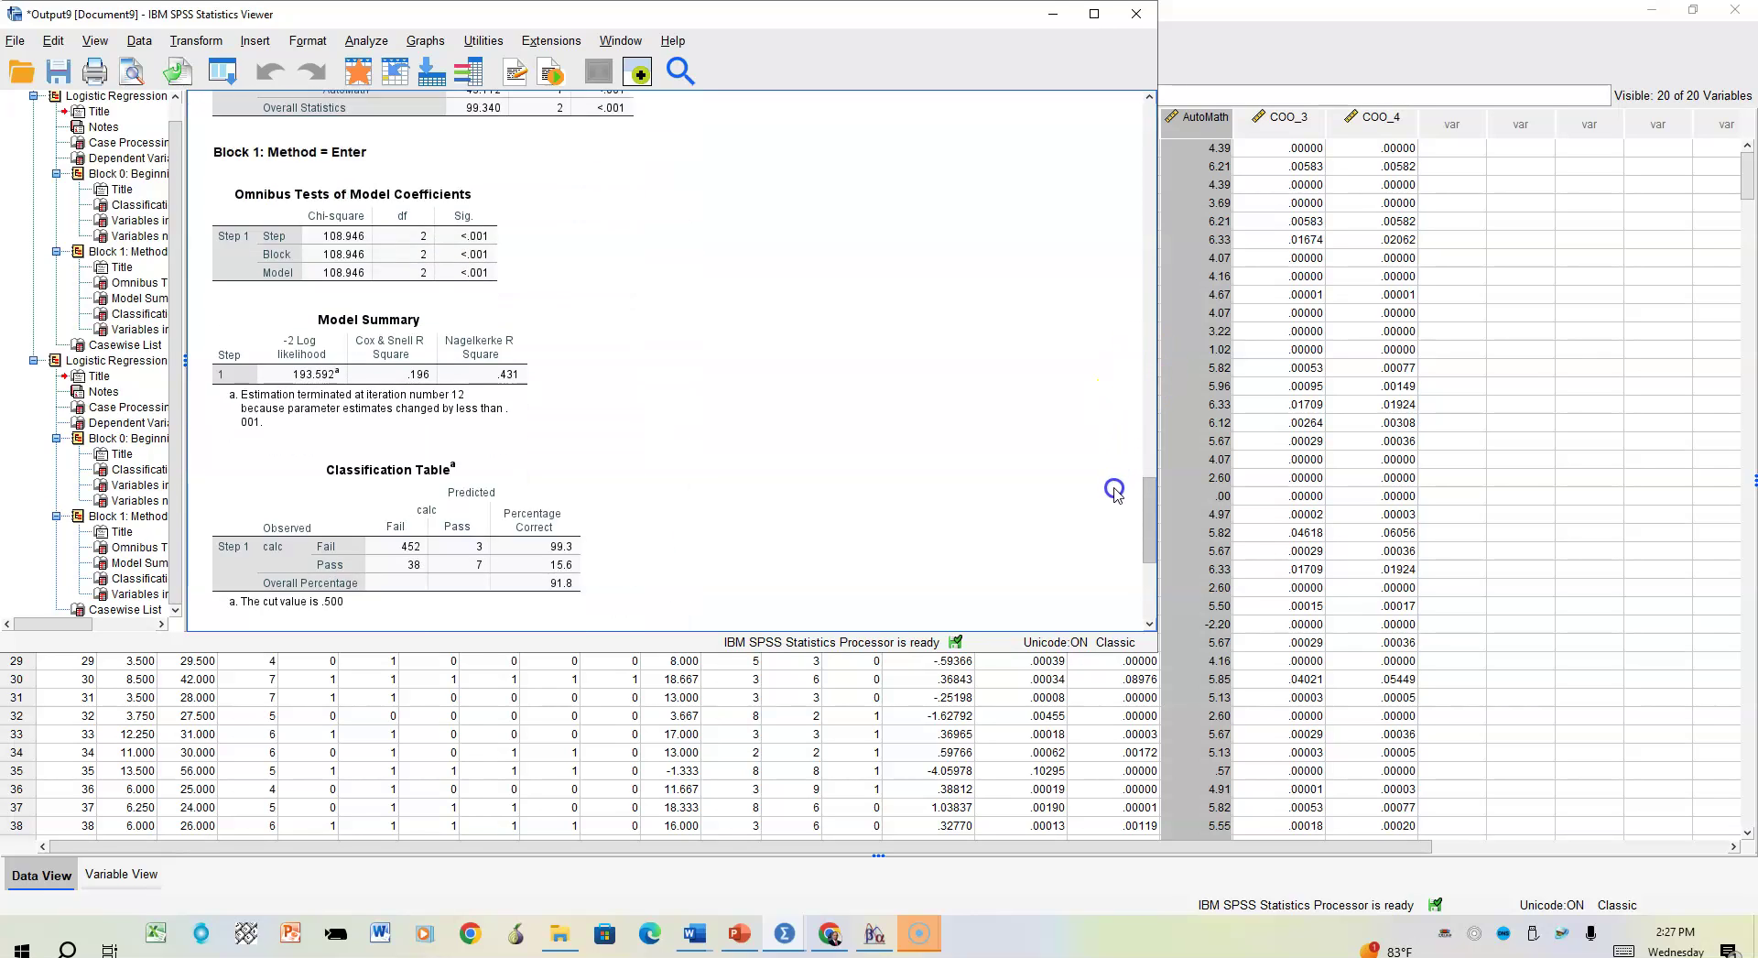
pyautogui.click(1091, 511)
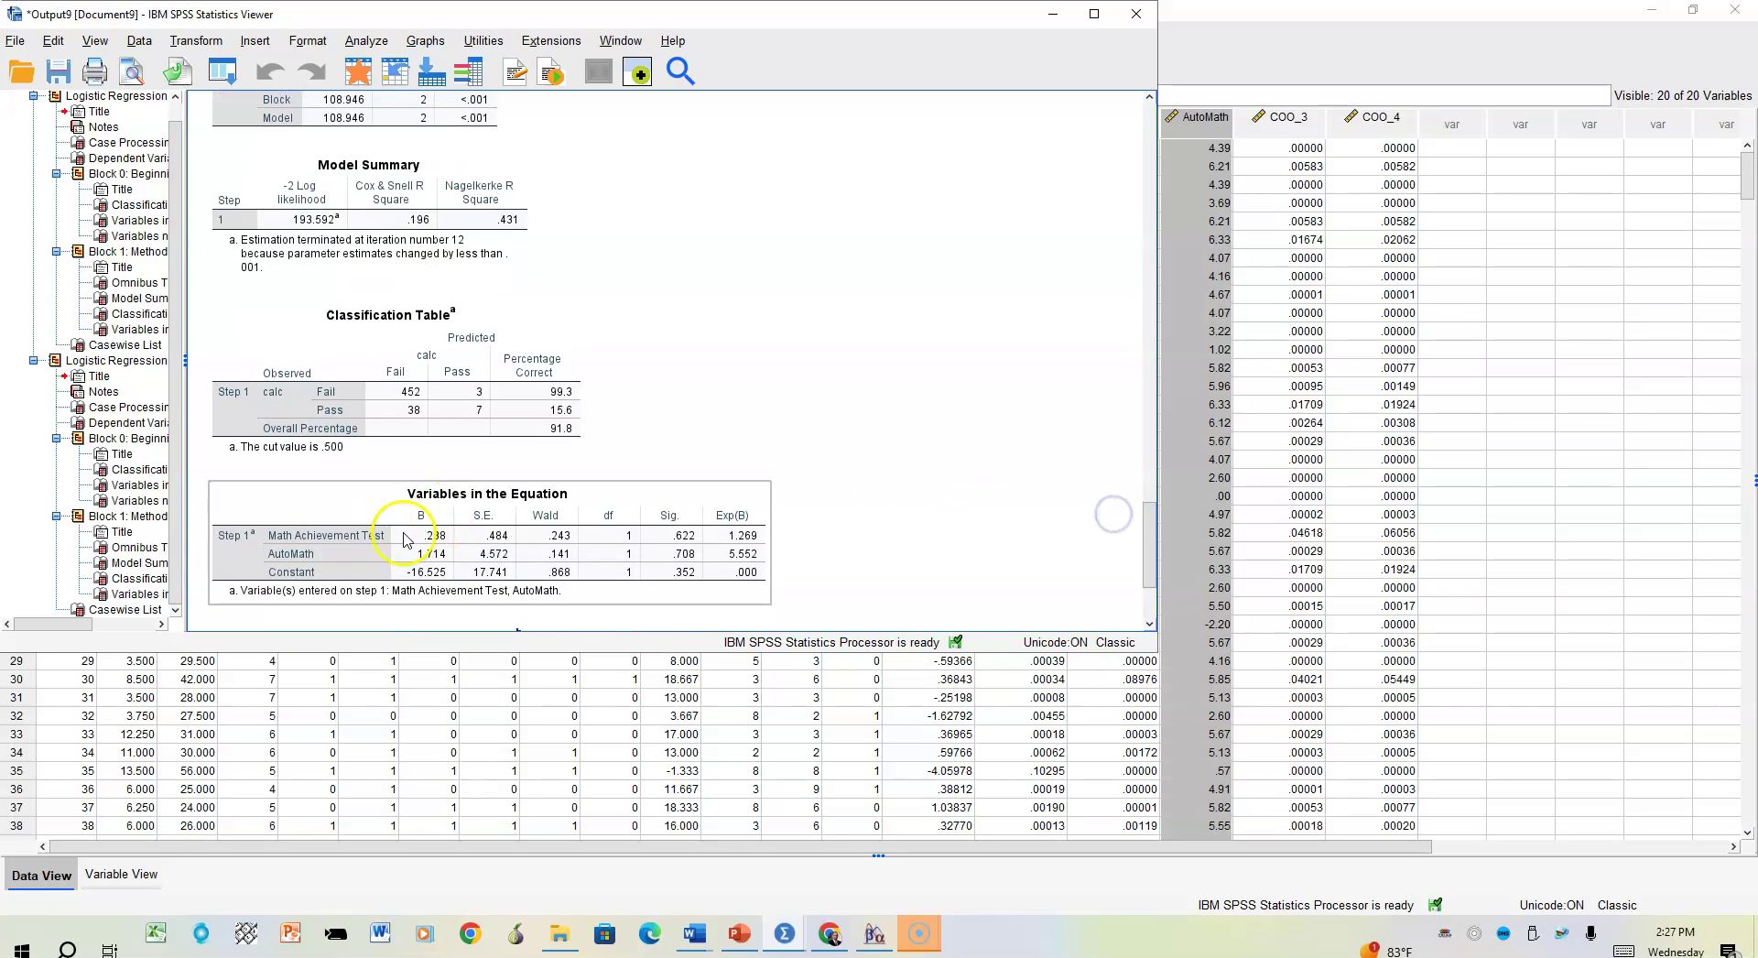
pyautogui.click(254, 556)
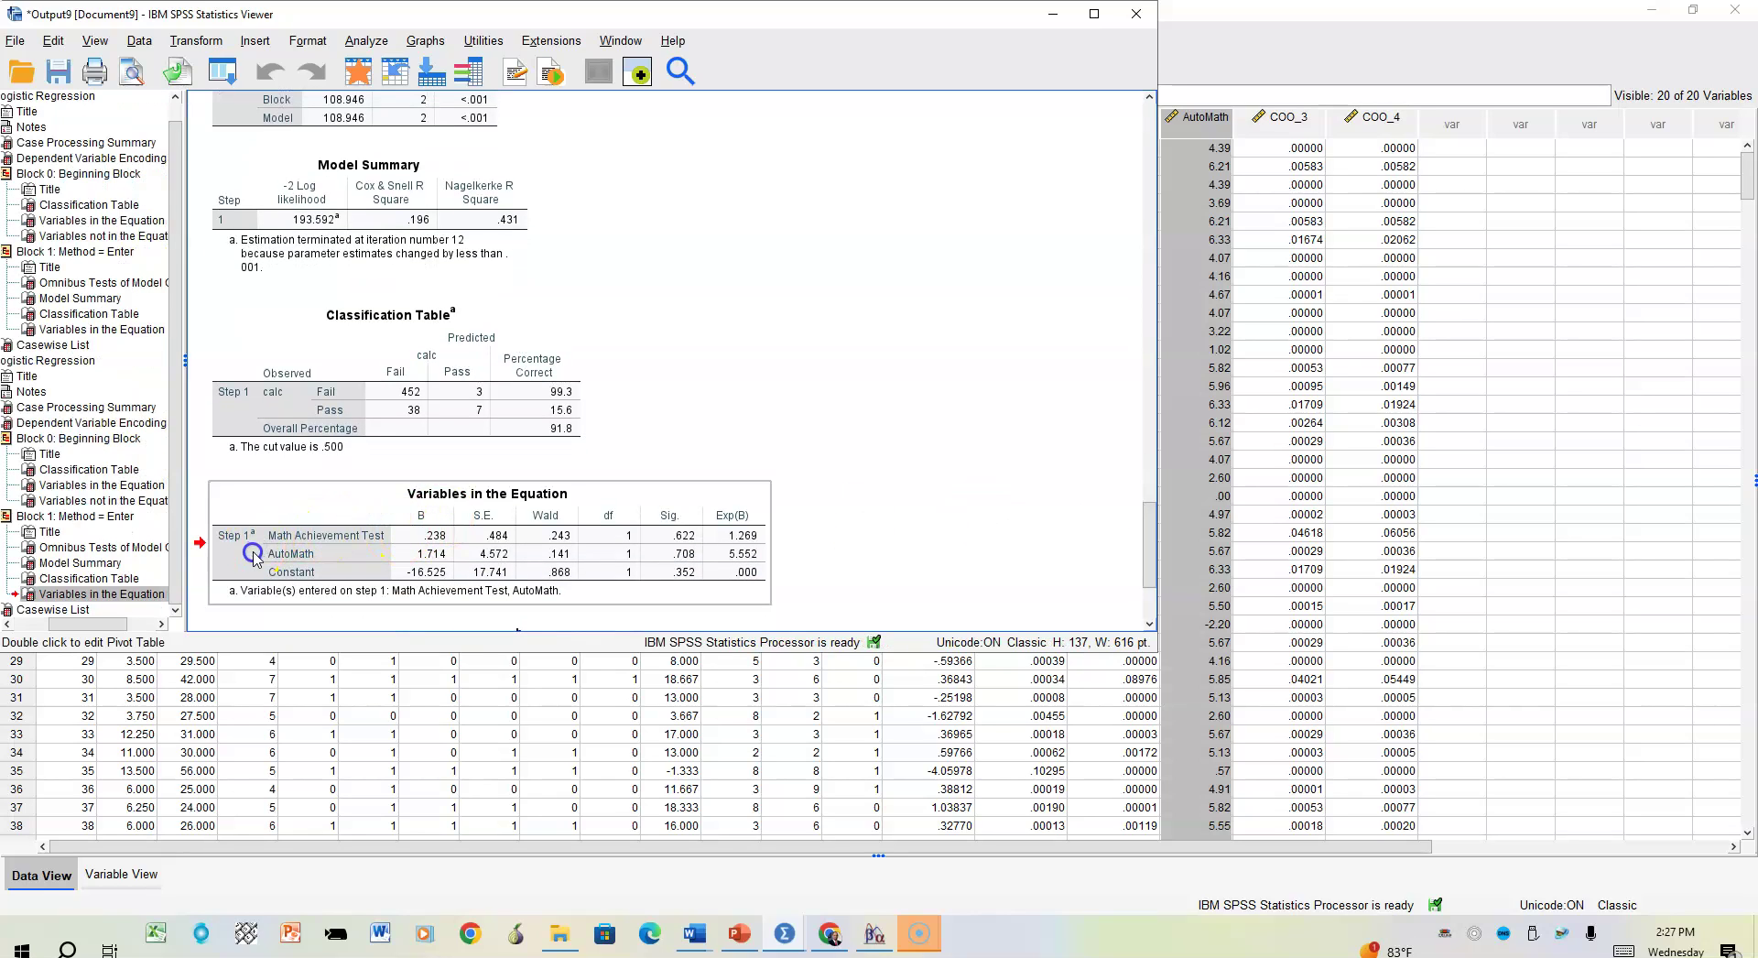
pyautogui.click(134, 81)
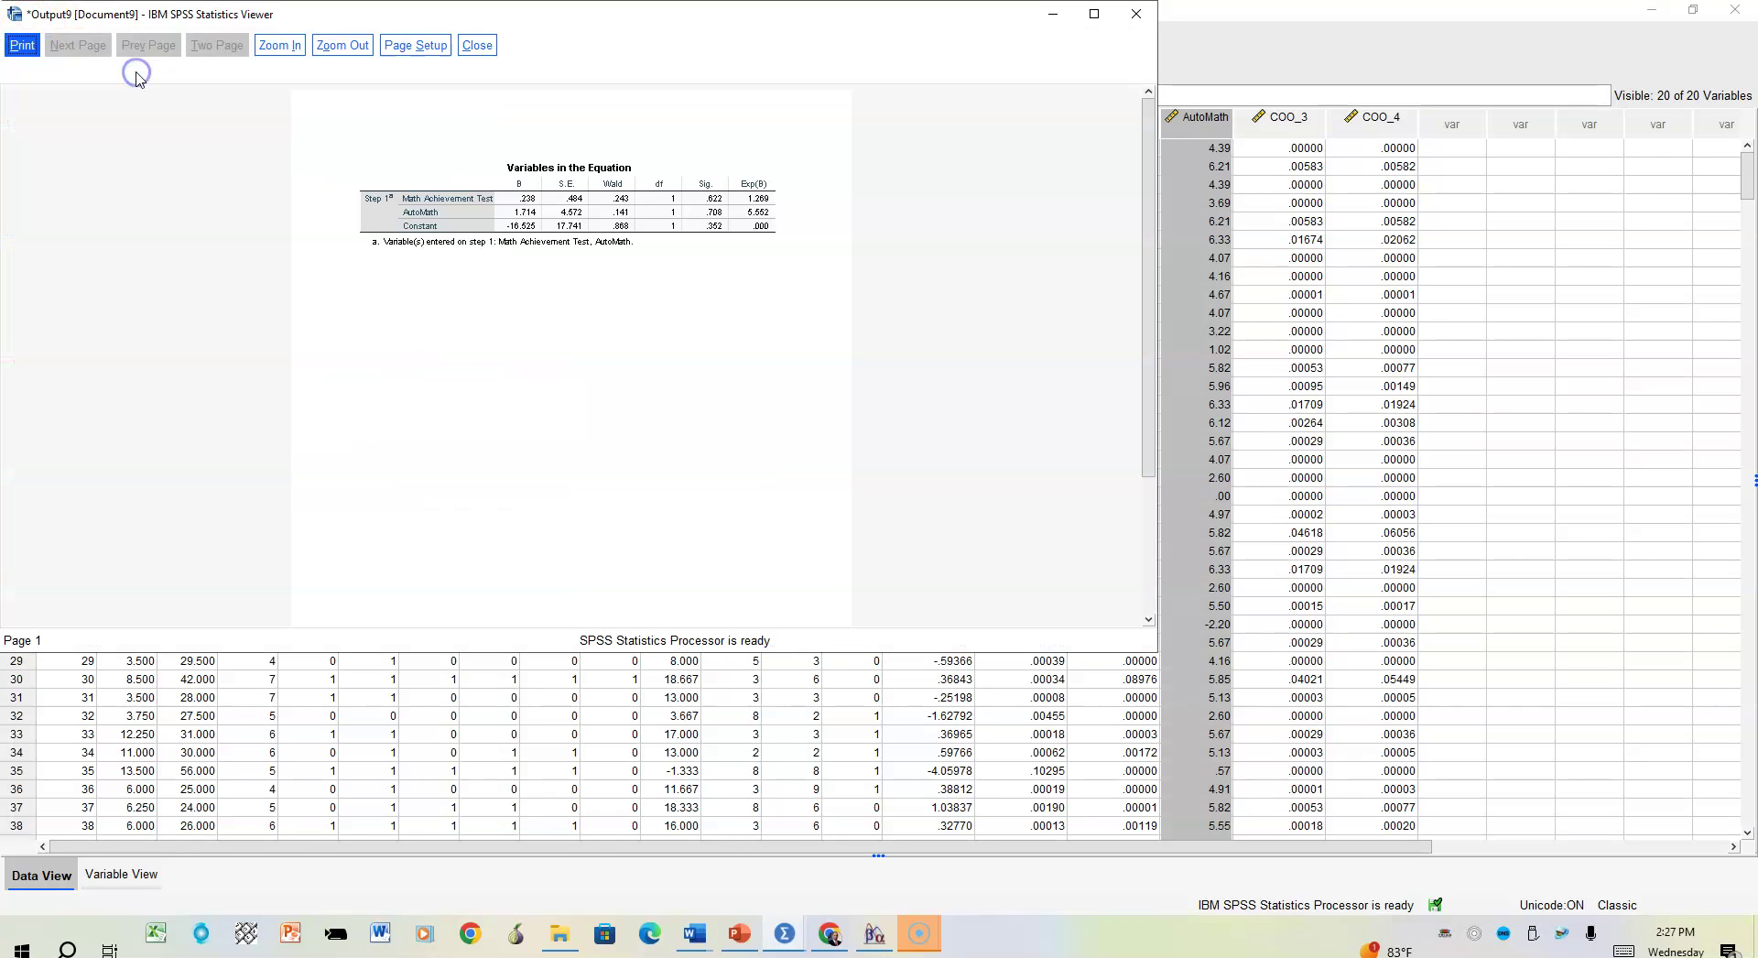
pyautogui.click(282, 48)
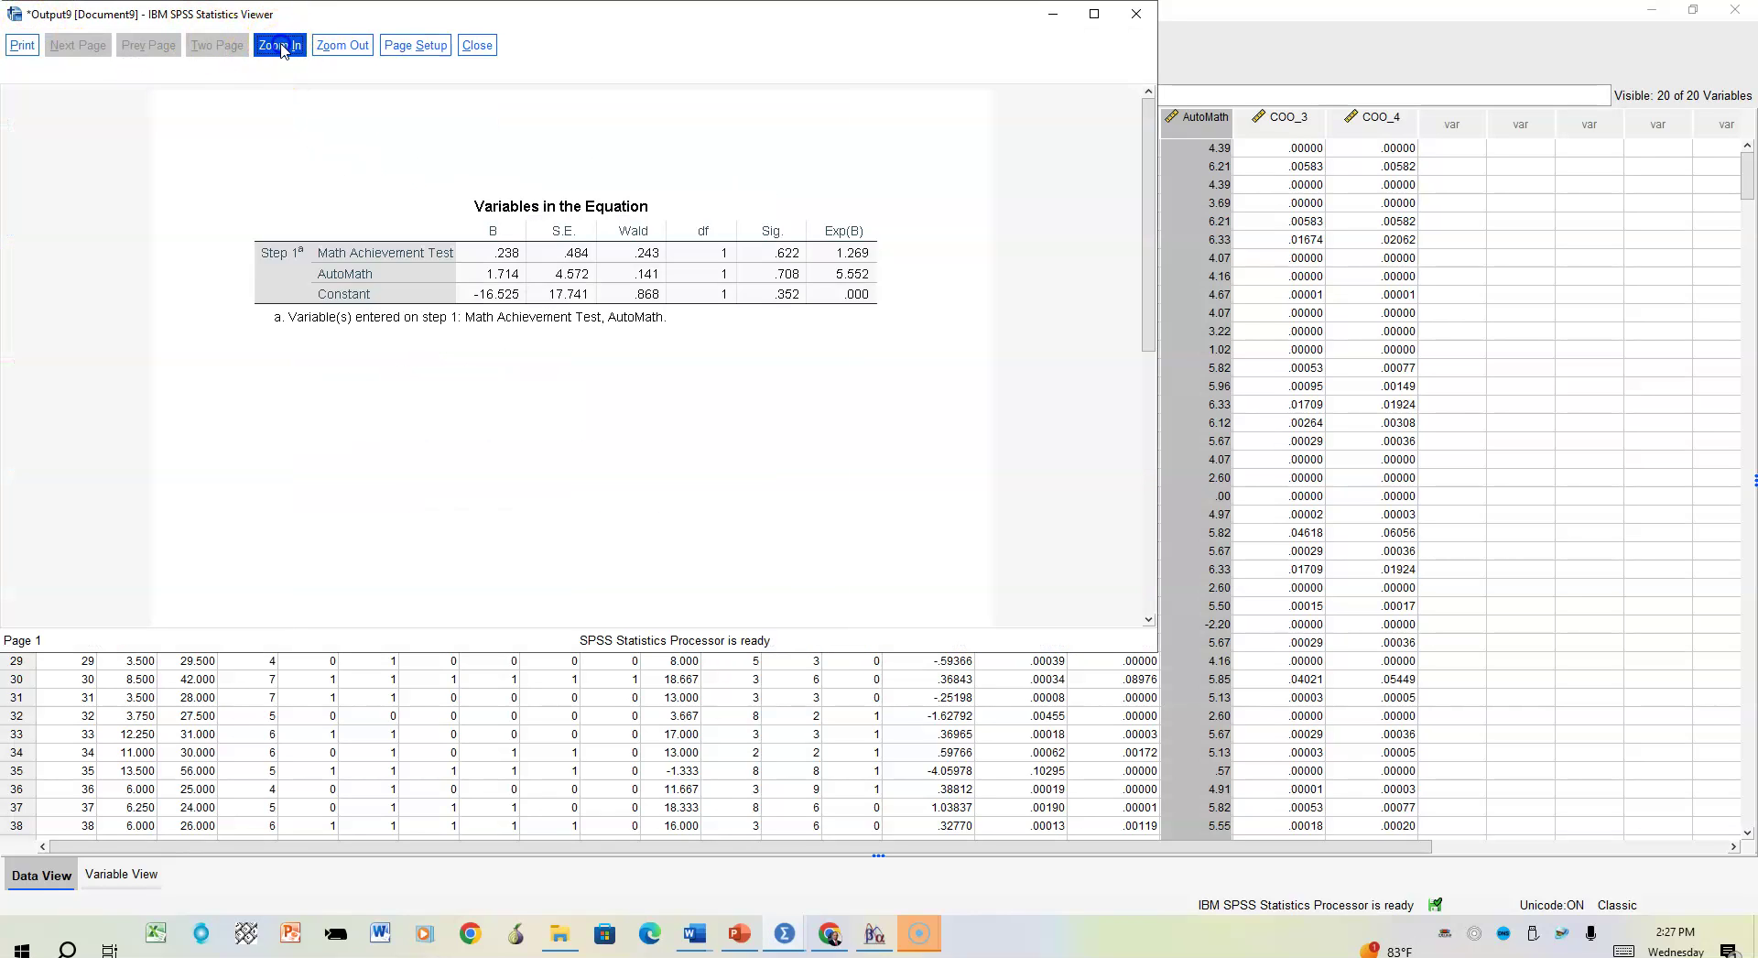
pyautogui.click(289, 57)
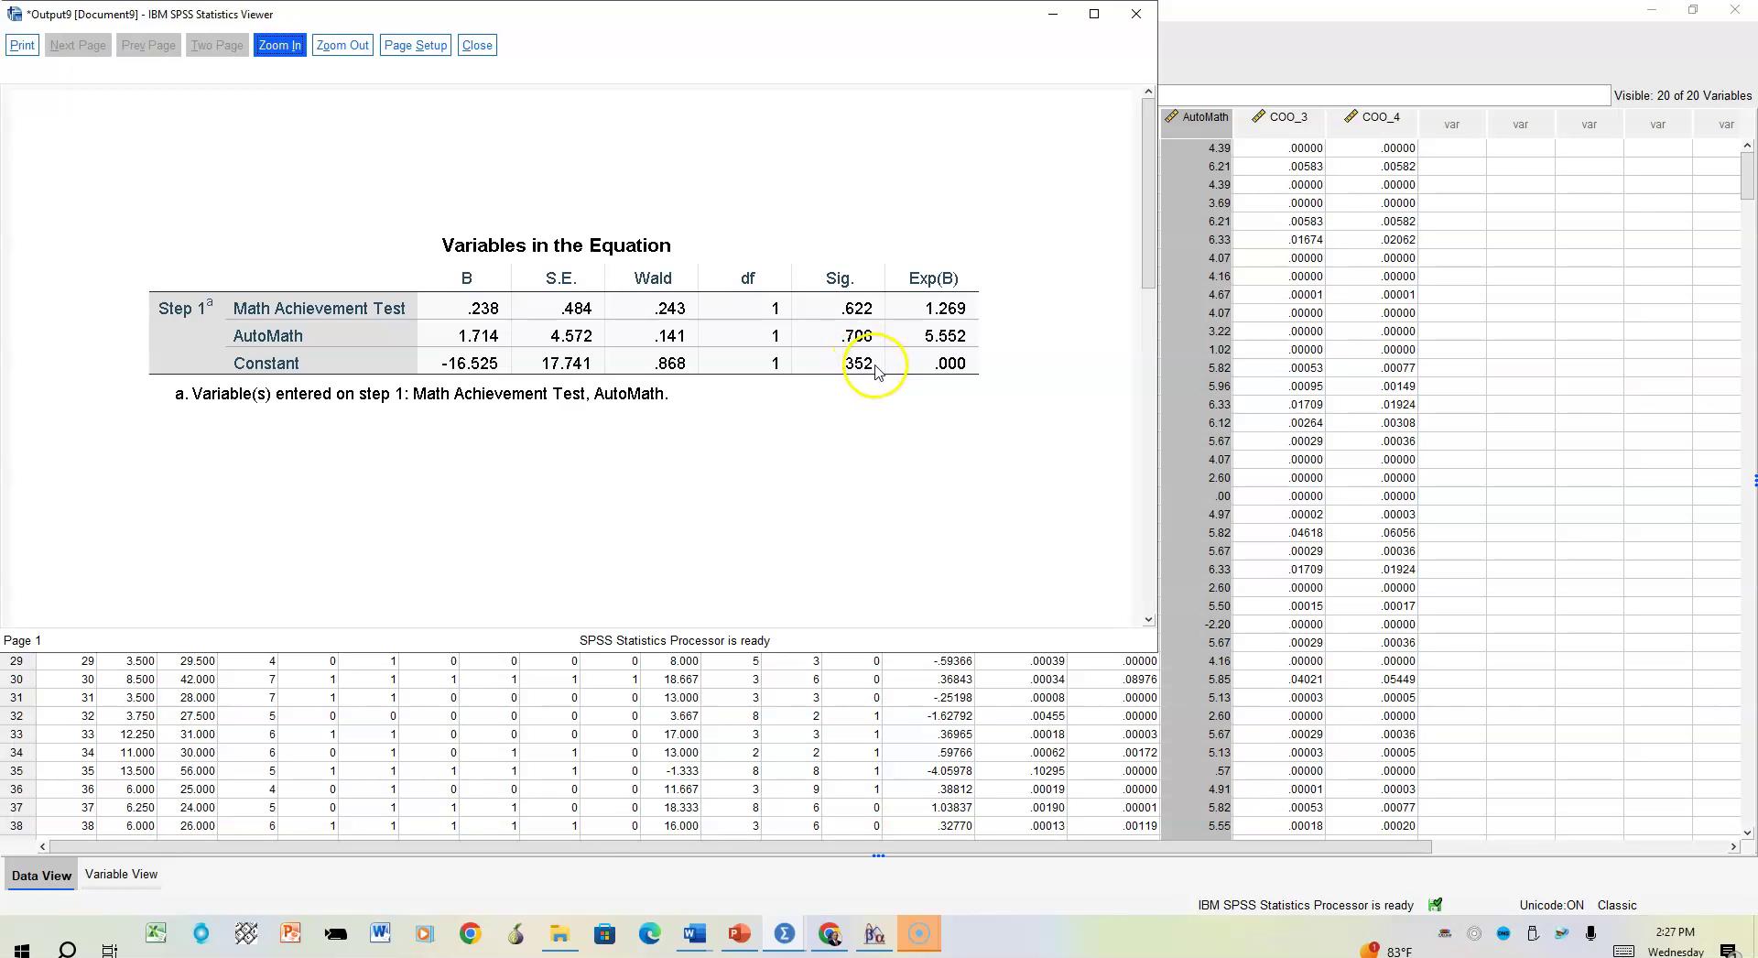
# Step: Close the print preview and the logistic regression output without saving
pyautogui.click(1138, 14)
pyautogui.click(1137, 15)
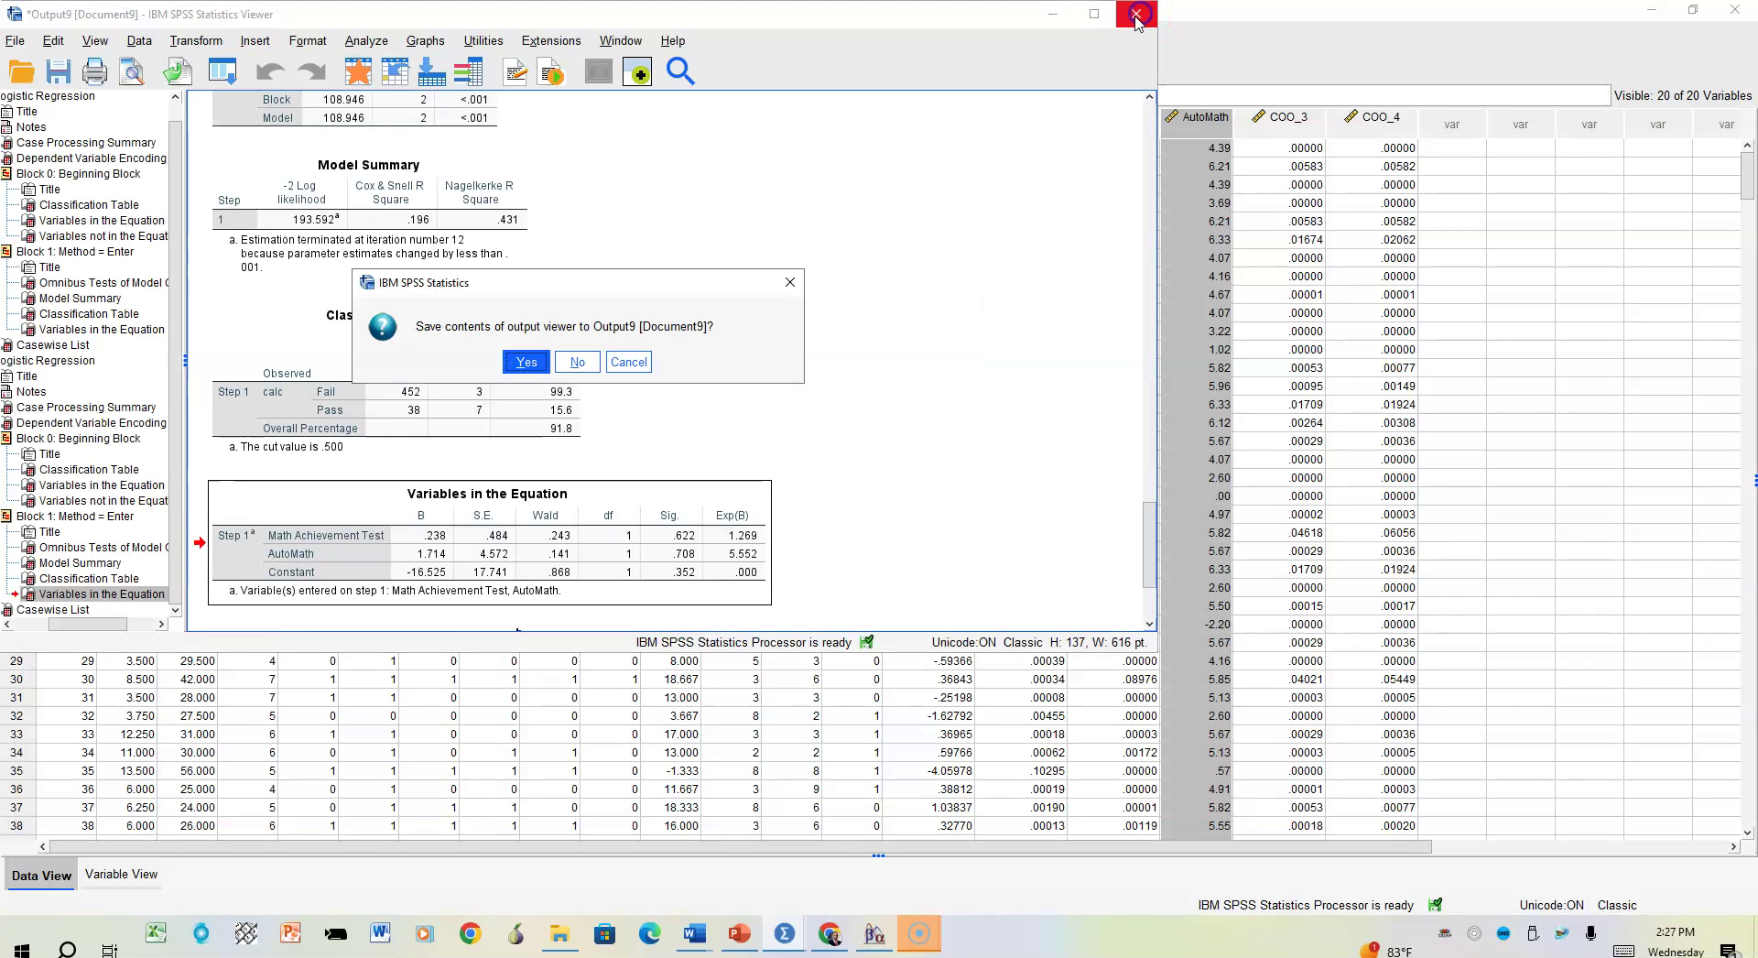
pyautogui.click(596, 373)
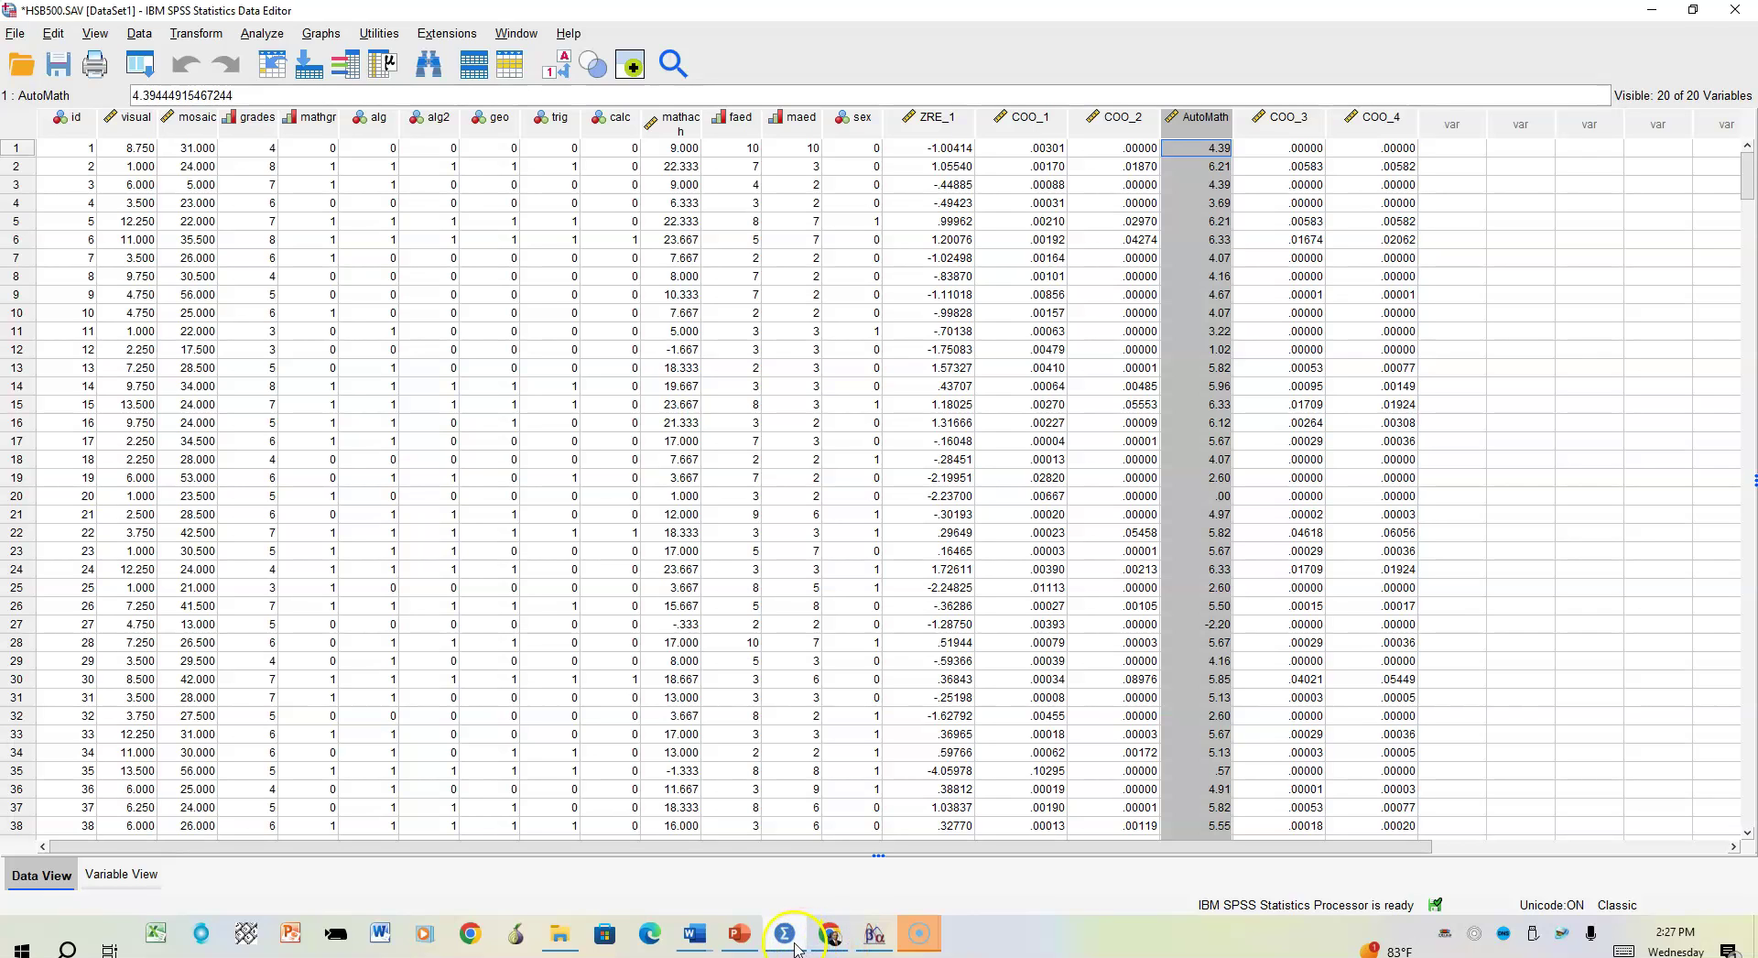
# Step: Switch to PowerPoint and present the binary logistic regression assumptions slide full screen
pyautogui.click(741, 935)
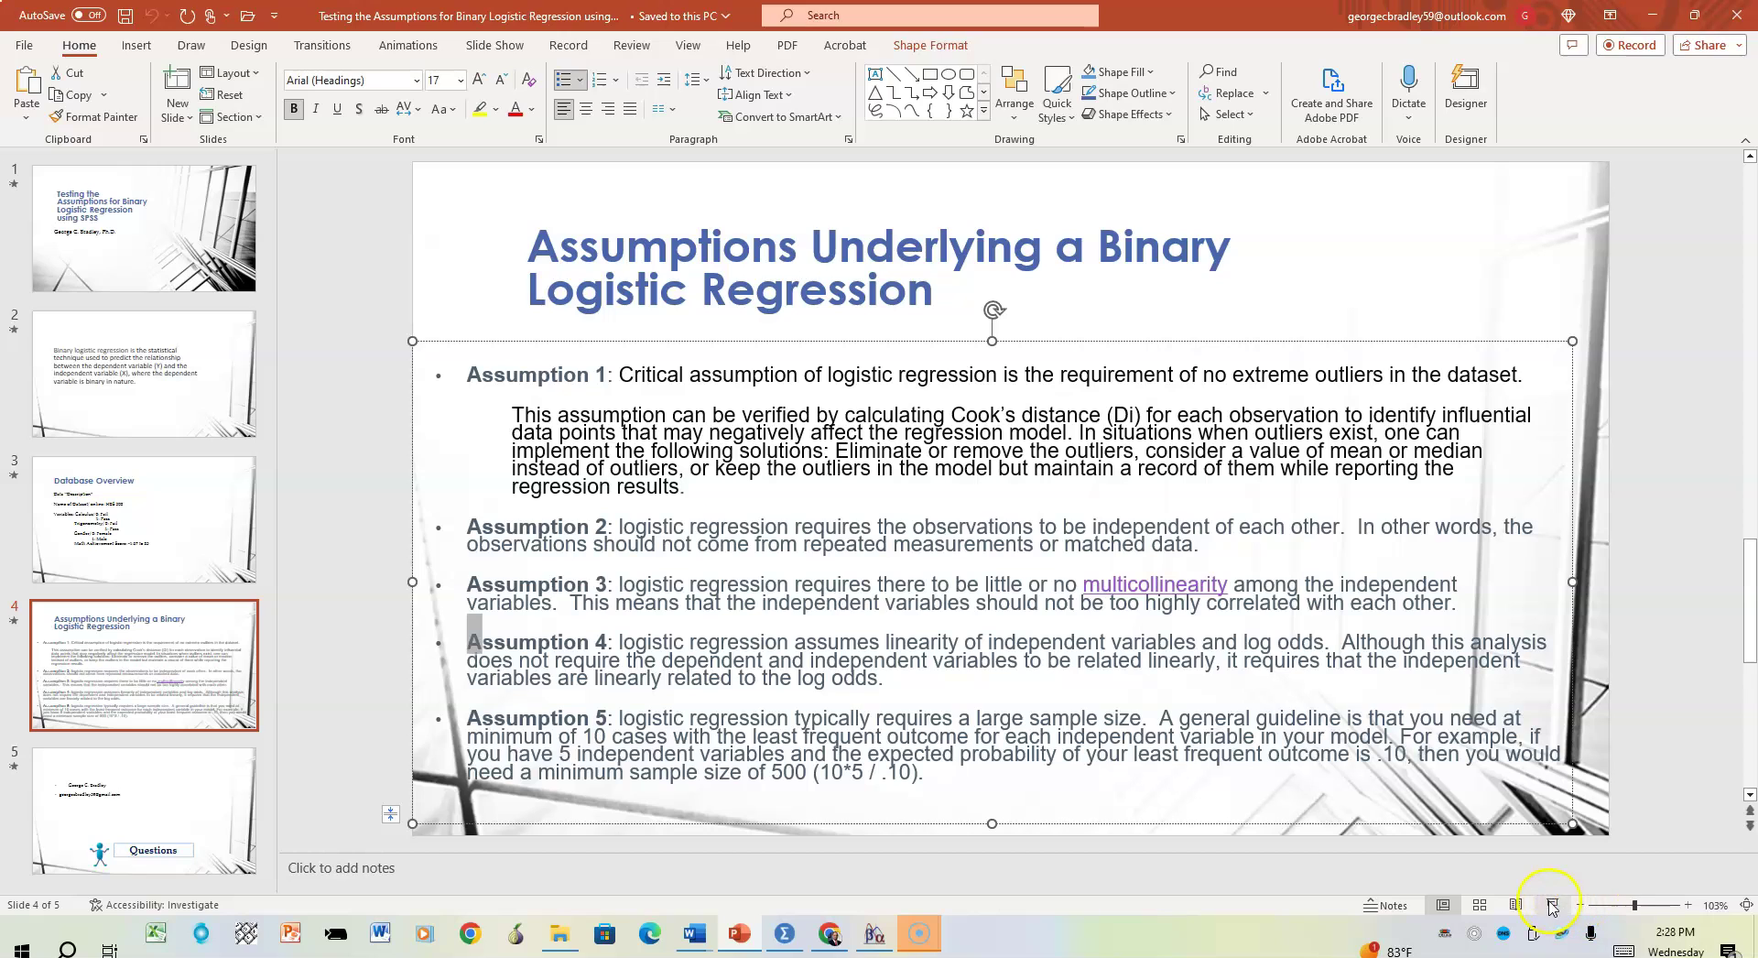
pyautogui.click(1552, 905)
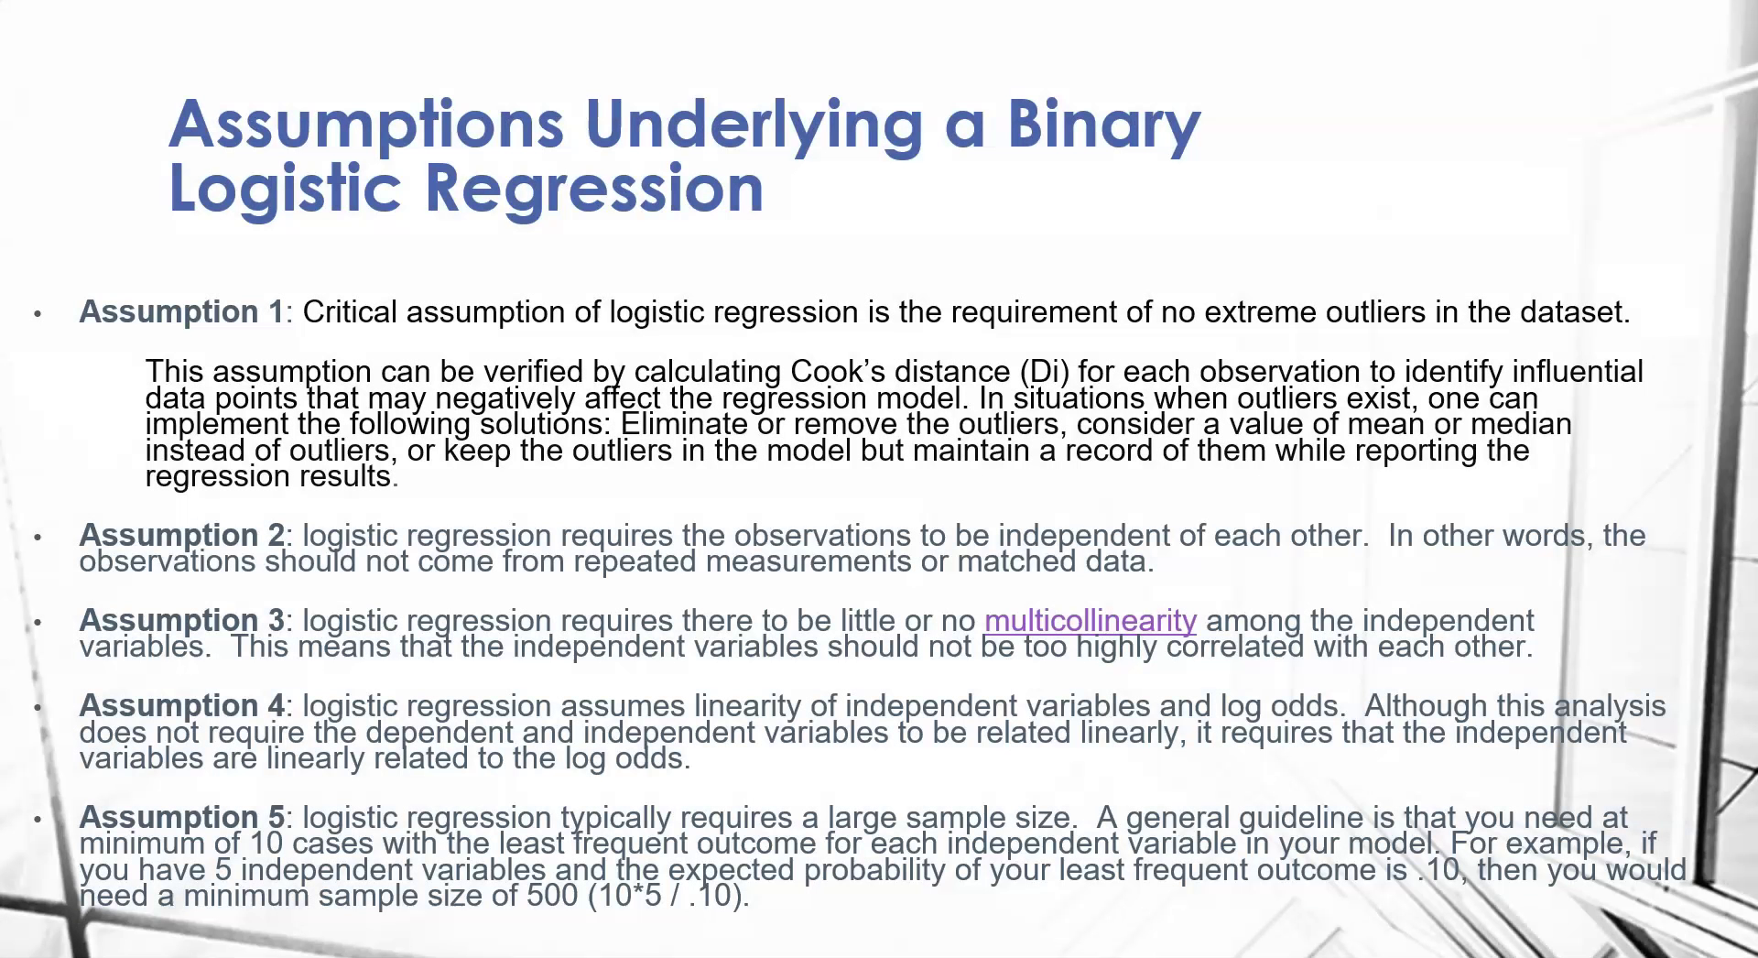